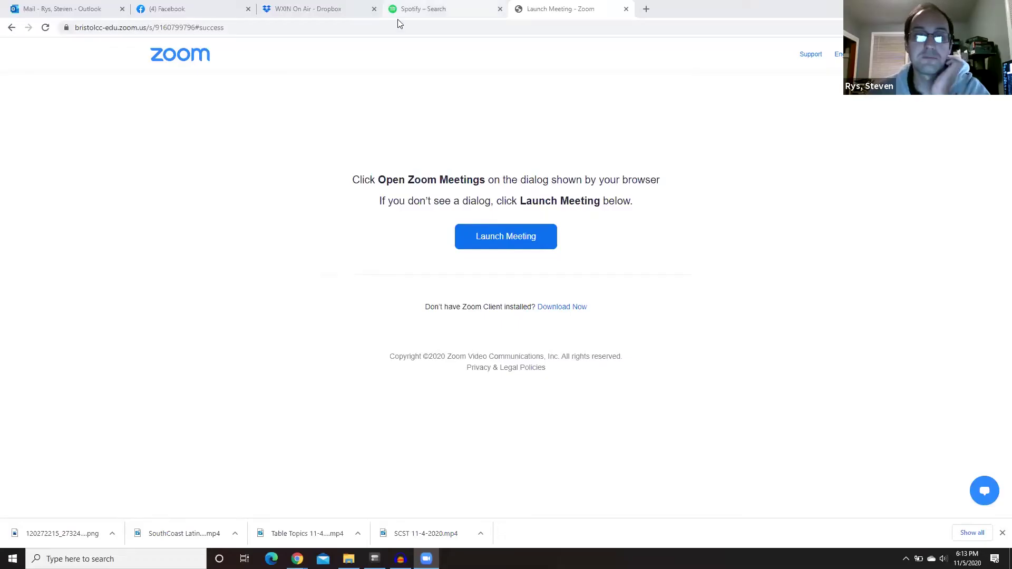
- Cue Spotify's 'I'm Alright' Caddyshack theme at 0:00, then bring Audacity to the front
left_click(401, 11)
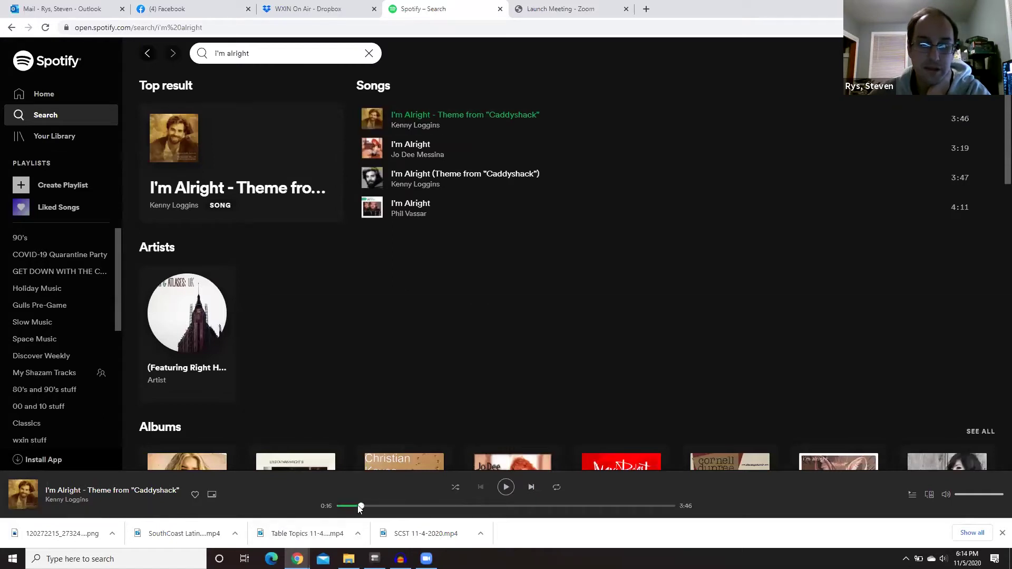
left_click_drag(357, 506, 319, 510)
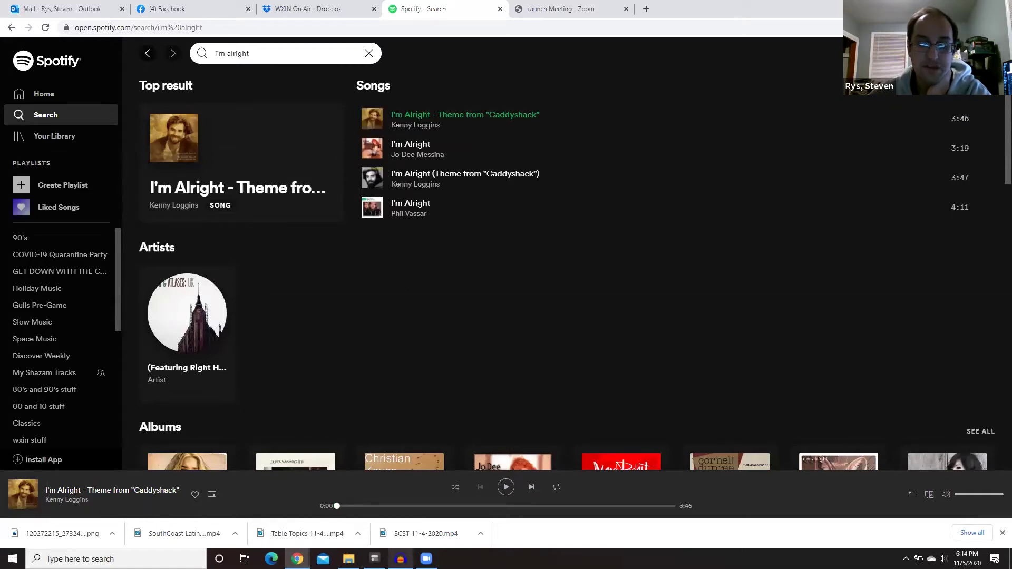
left_click(400, 559)
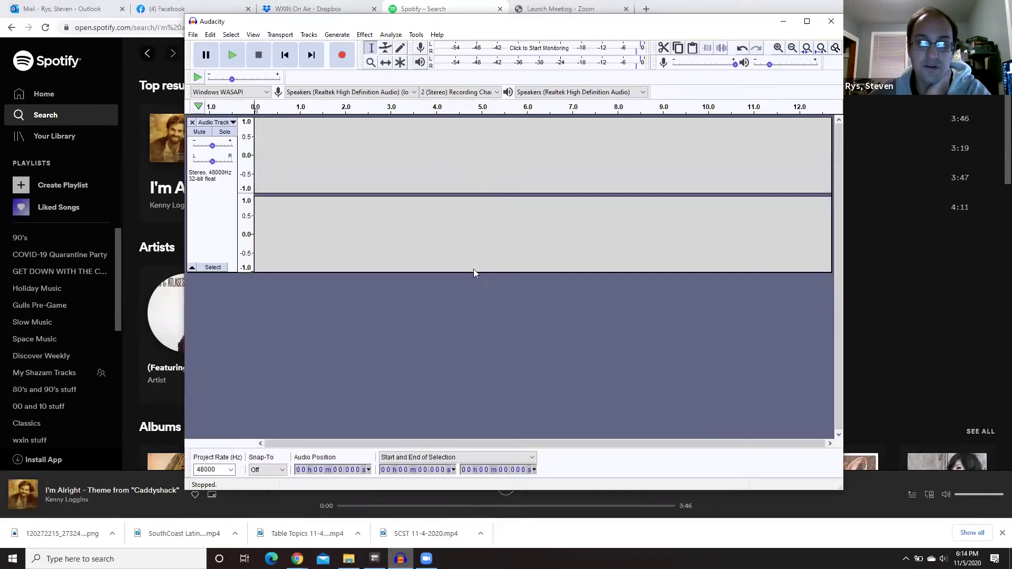
double_click(478, 23)
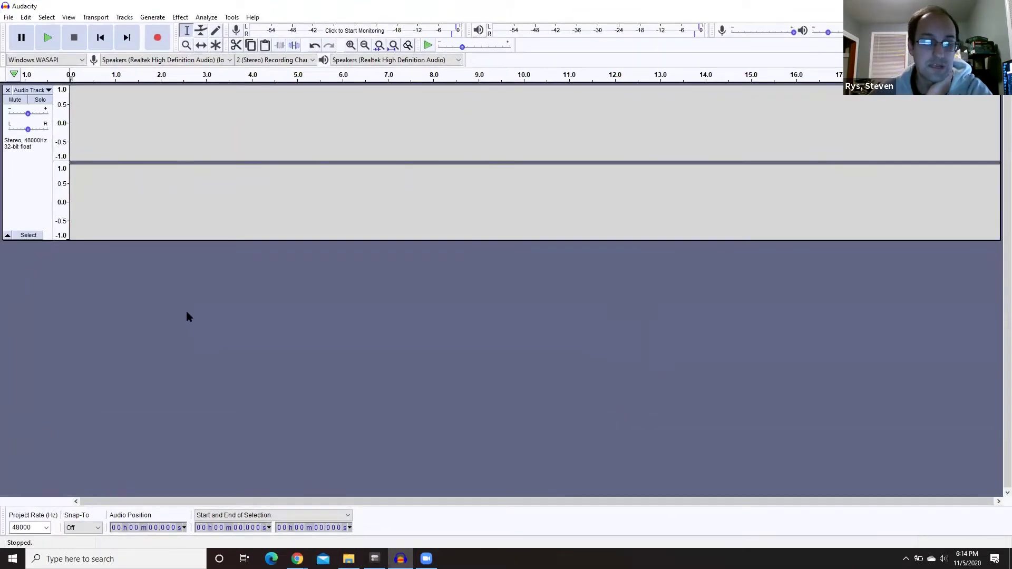
left_click(46, 528)
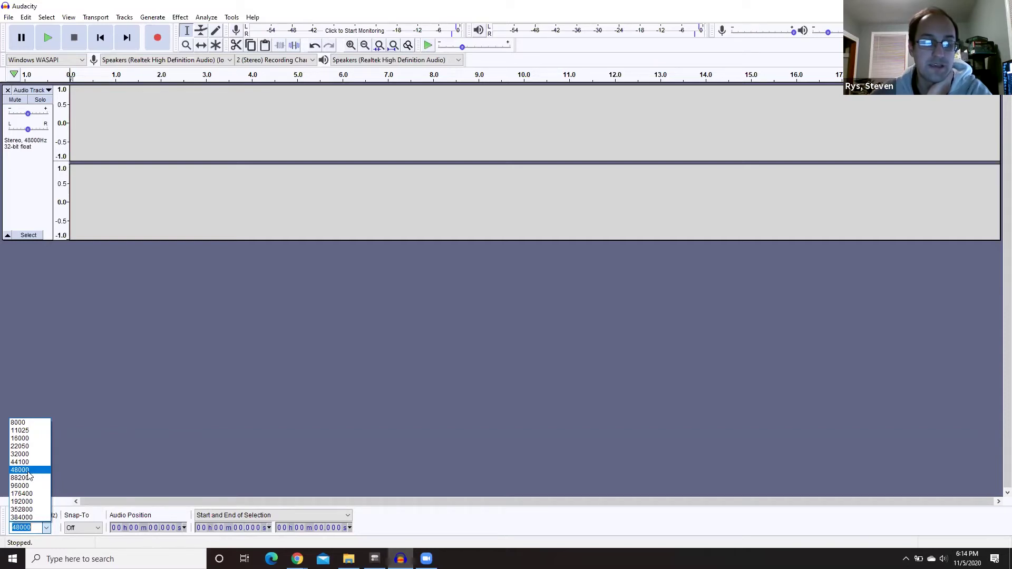
left_click(28, 472)
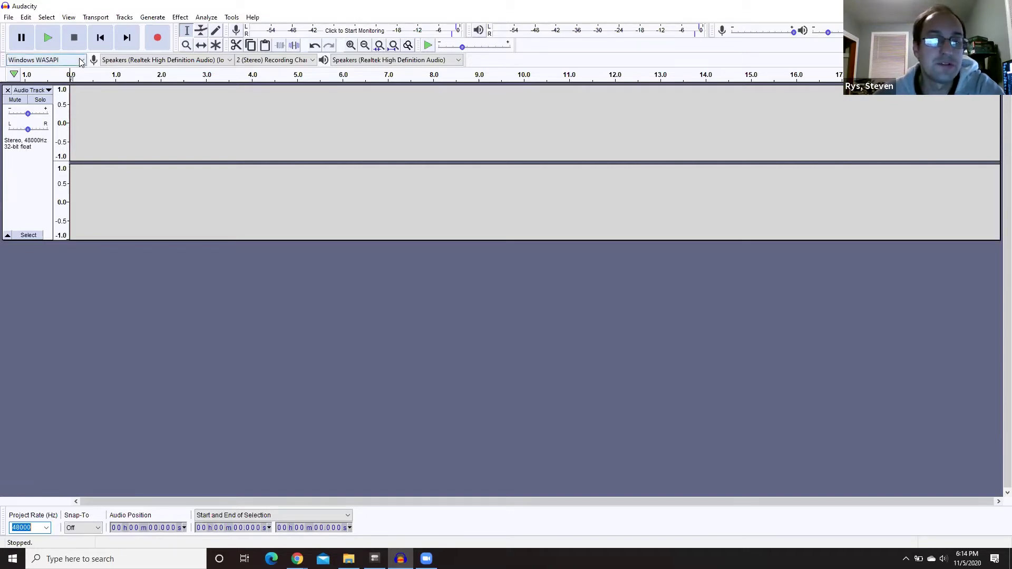
left_click(80, 61)
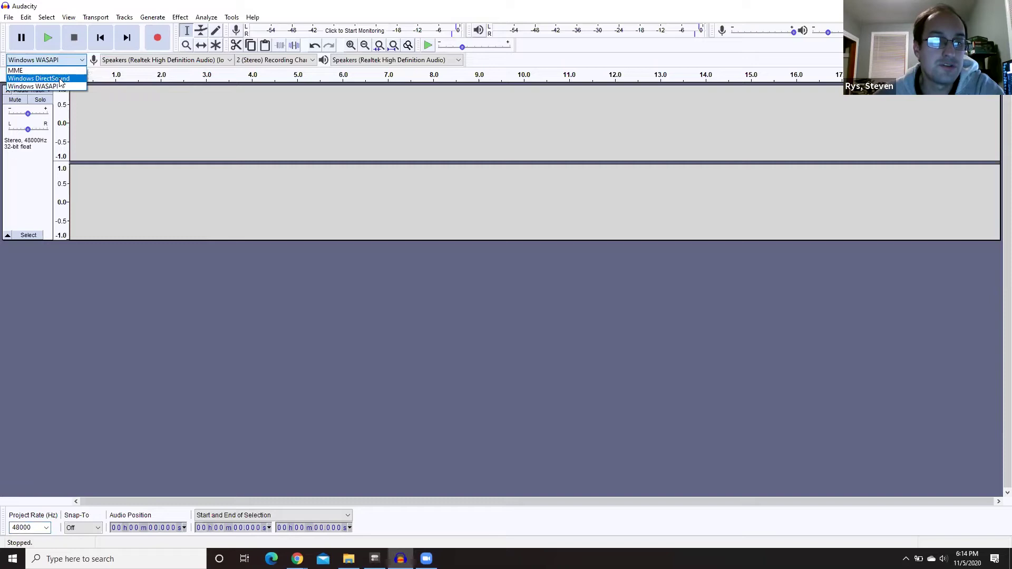
left_click(60, 74)
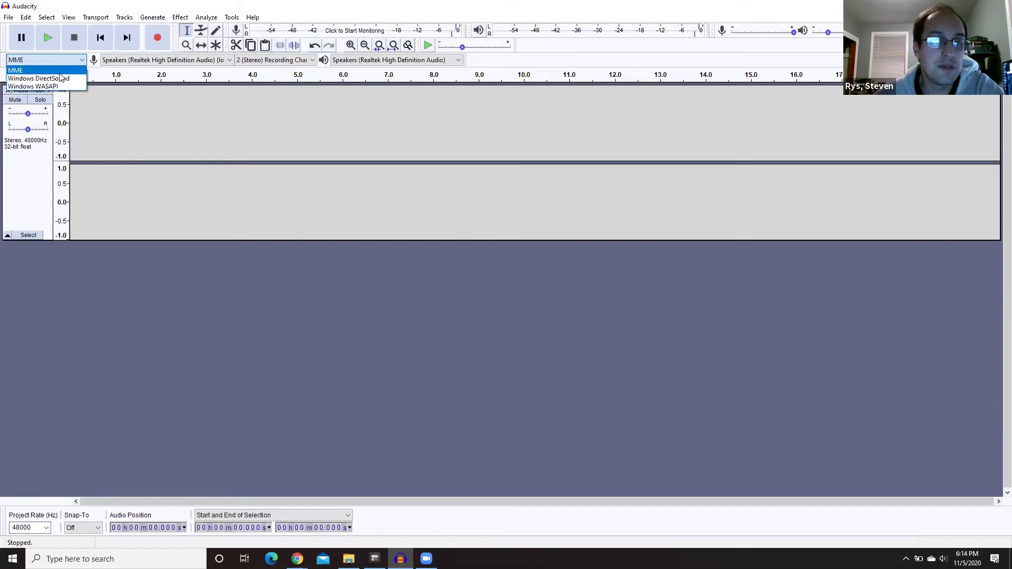
left_click(141, 64)
left_click(188, 79)
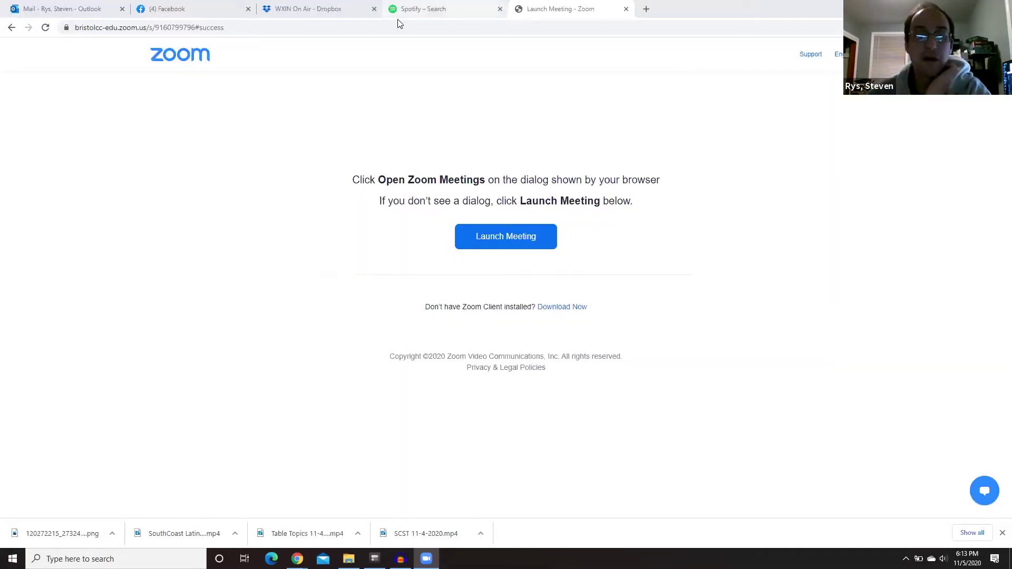
left_click(399, 15)
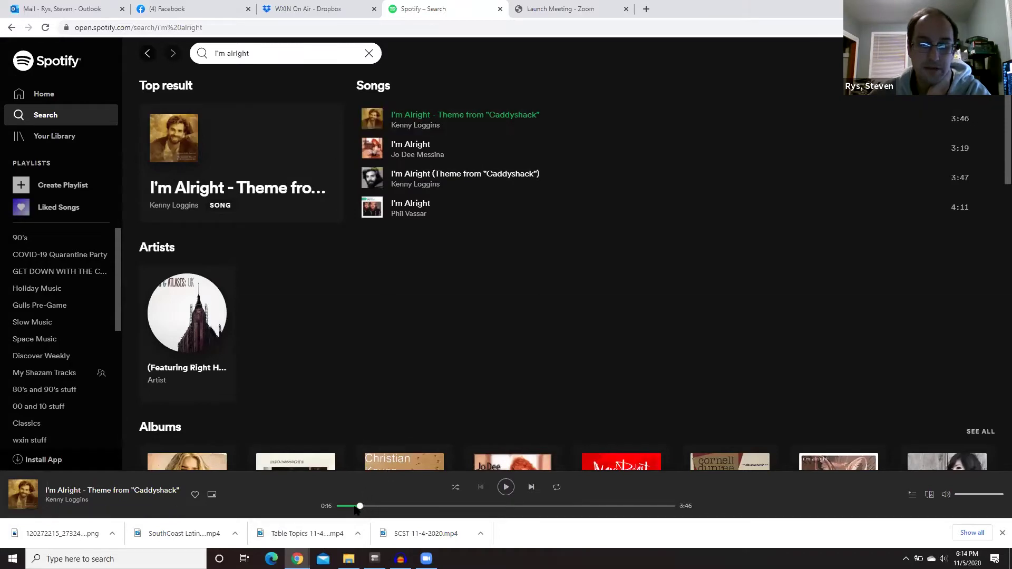
left_click_drag(362, 506, 336, 506)
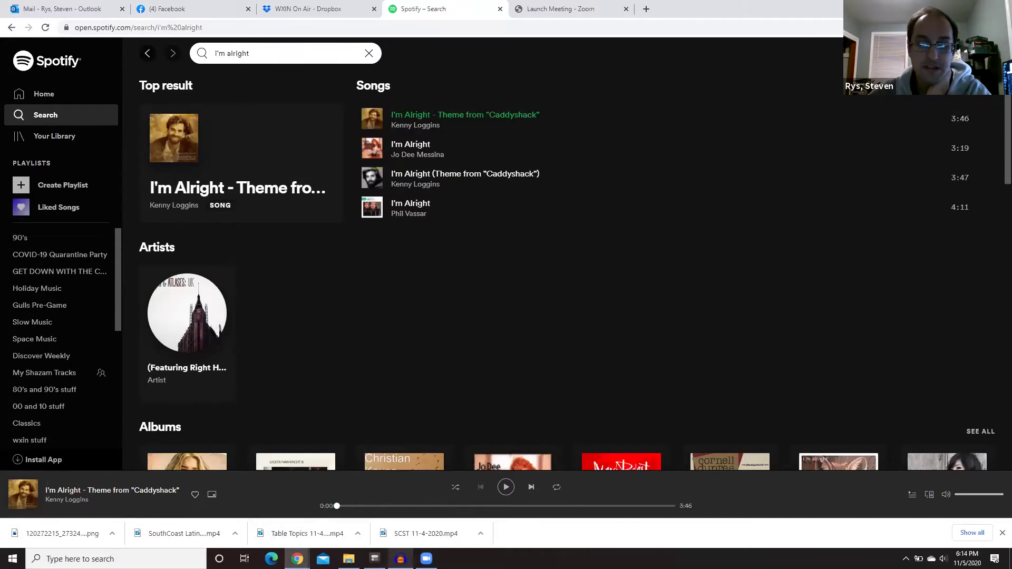
left_click(401, 559)
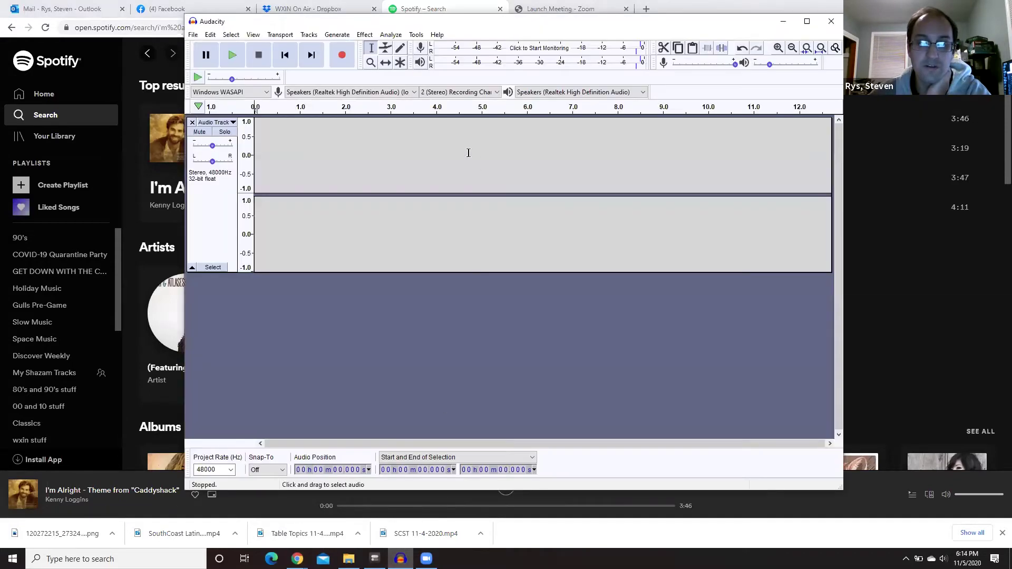
- Maximize the Audacity window and keep the project rate at 48000 Hz
double_click(480, 22)
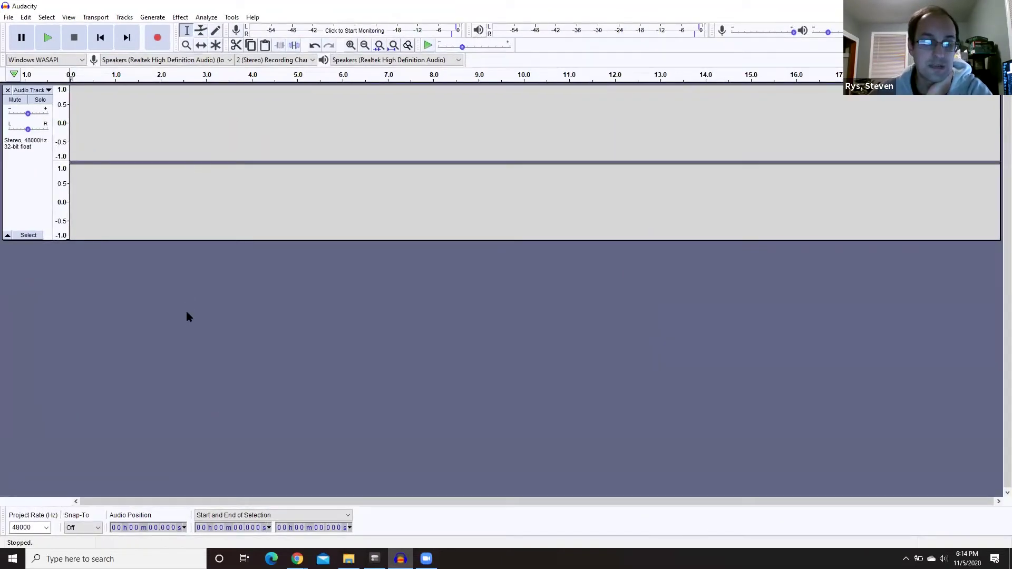
left_click(45, 528)
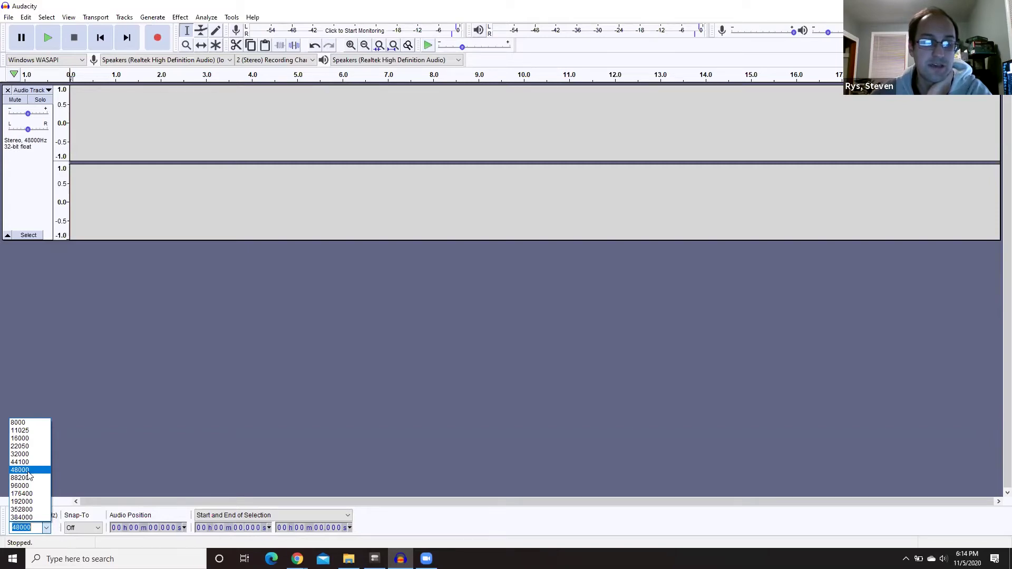
left_click(29, 474)
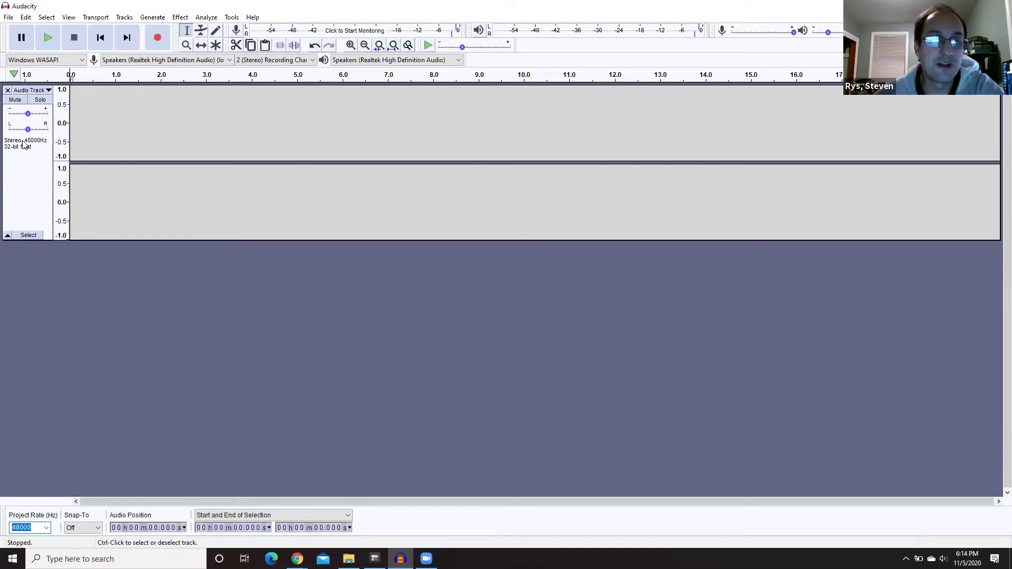
- Set the audio host to MME with the Realtek microphone as recording device
left_click(81, 60)
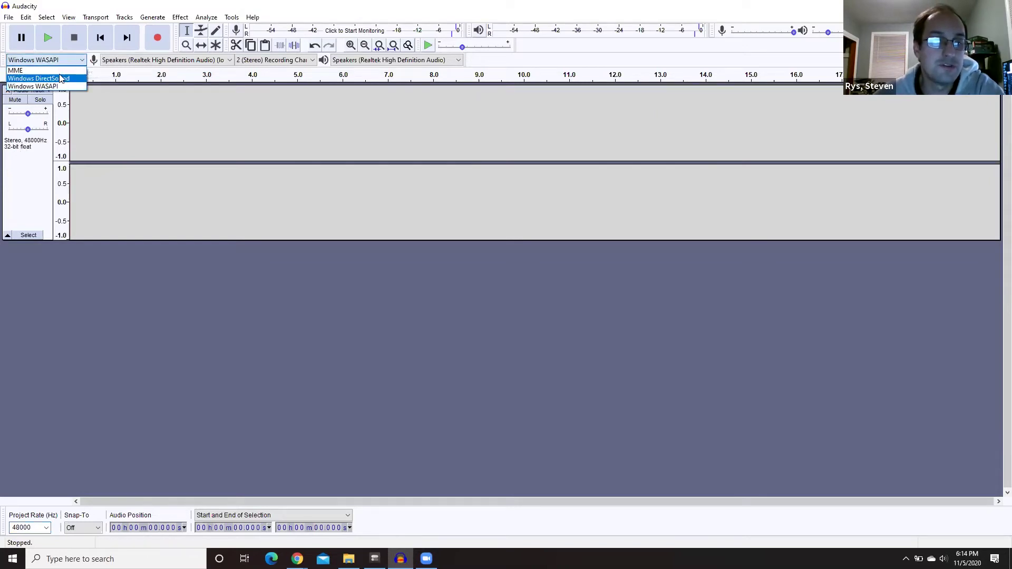
key("Up")
key("Return")
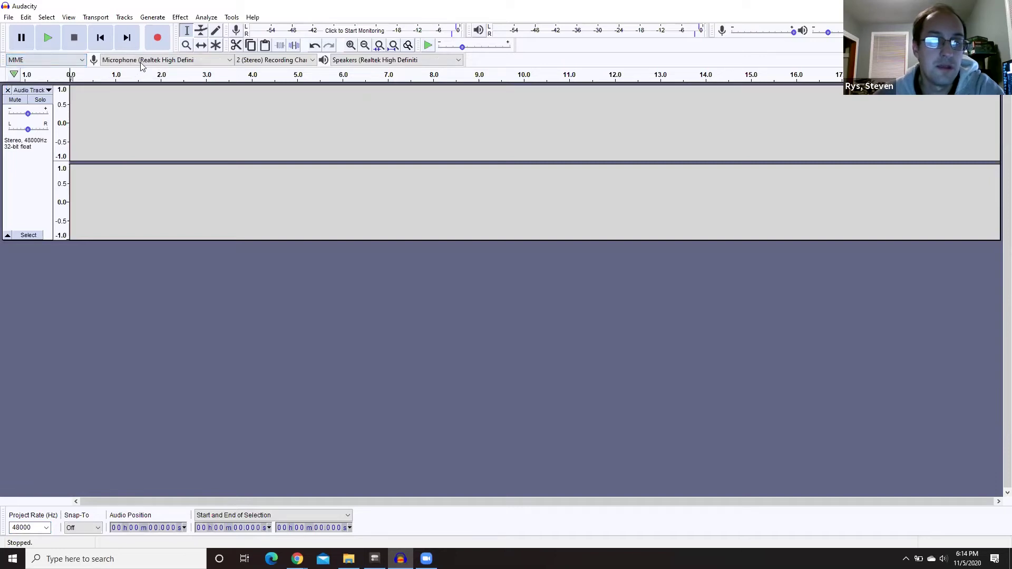
left_click(145, 60)
left_click(192, 79)
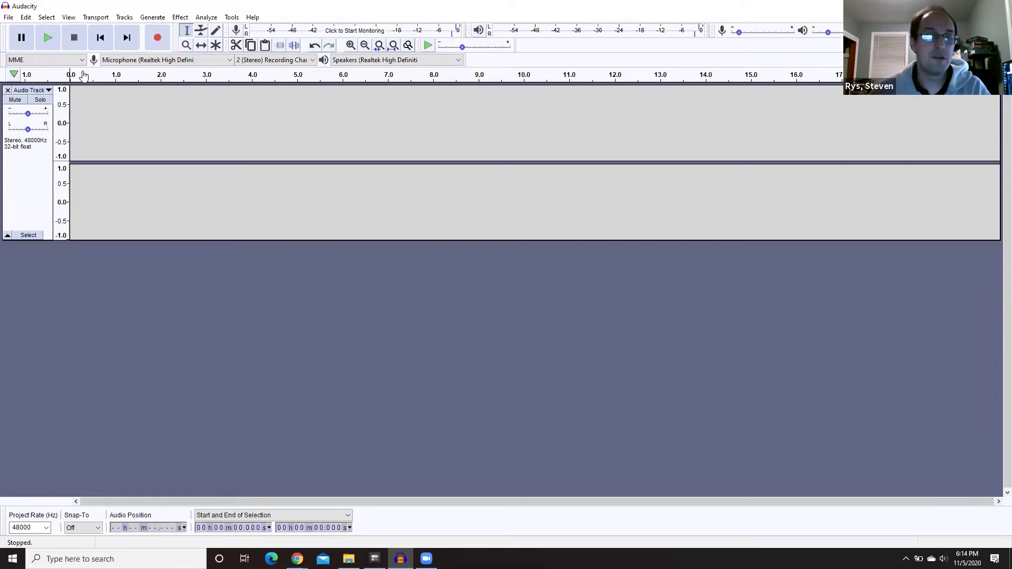
- Record a roughly 15-second spoken liner from the microphone
left_click(156, 38)
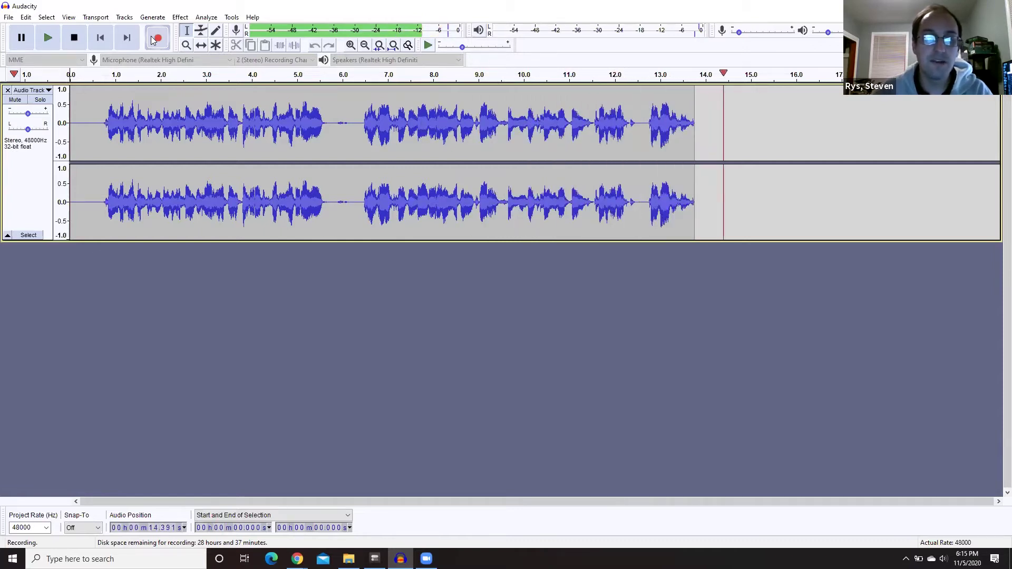
left_click(73, 38)
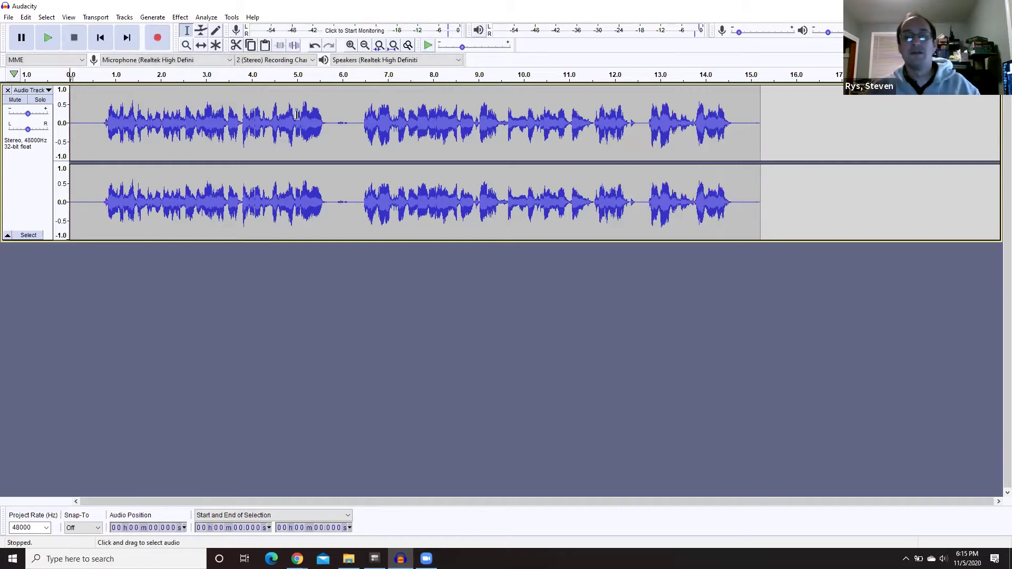
- Cut the silent pause at about 5.7–6.3 seconds, checking playback before and after
left_click(107, 71)
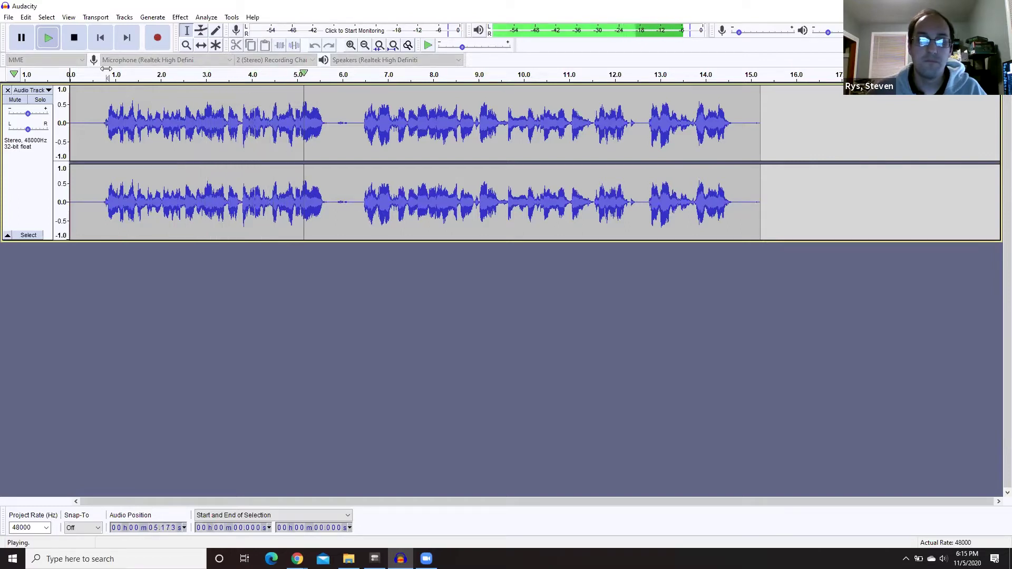
key("space")
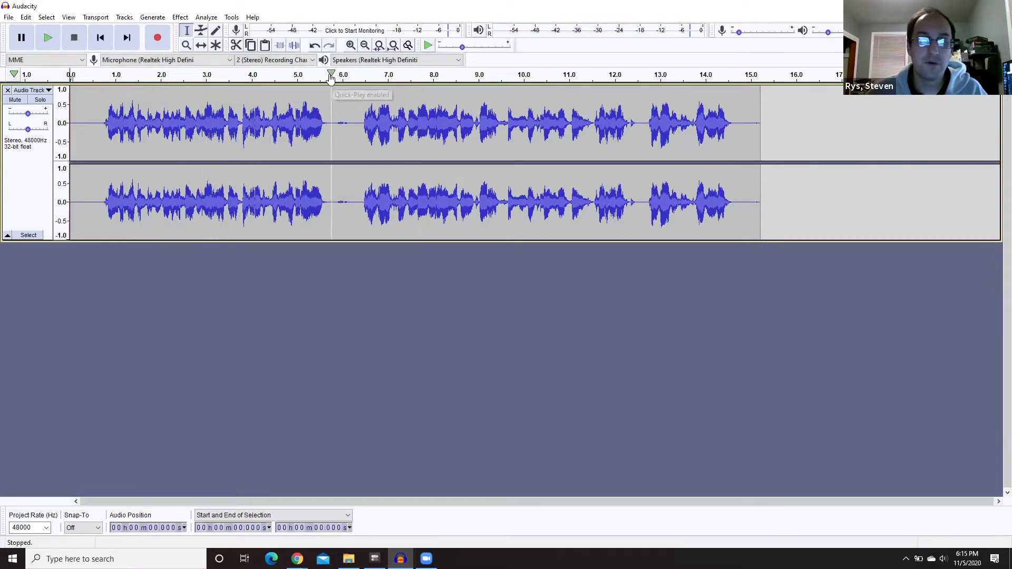
left_click_drag(327, 74, 356, 74)
left_click_drag(331, 126, 357, 125)
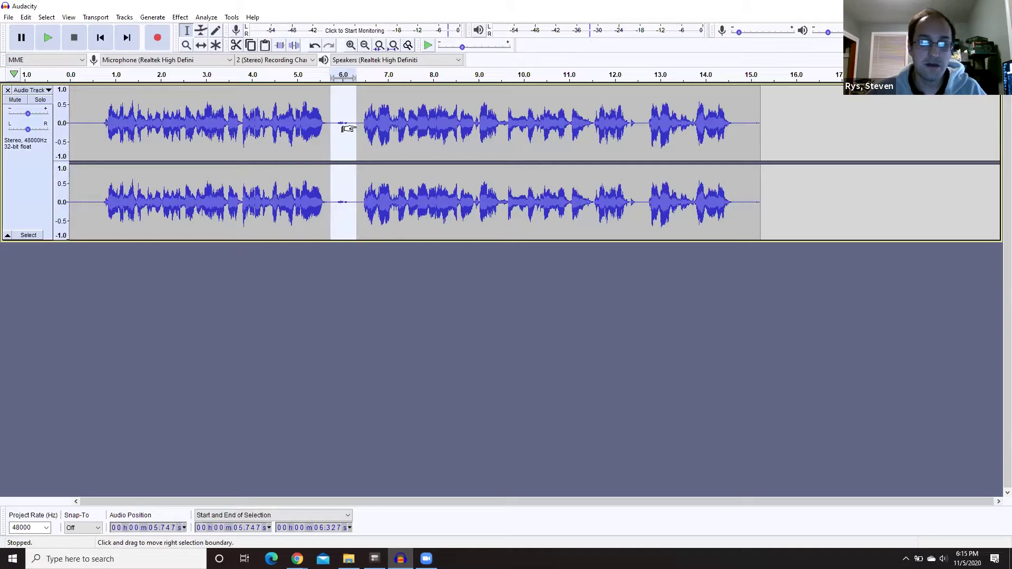
key("Delete")
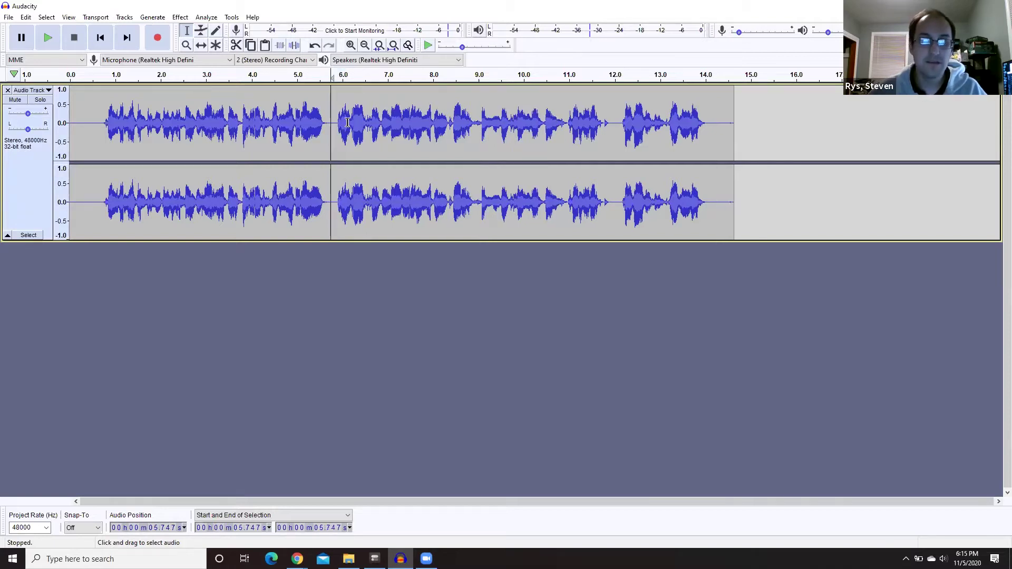
left_click(300, 71)
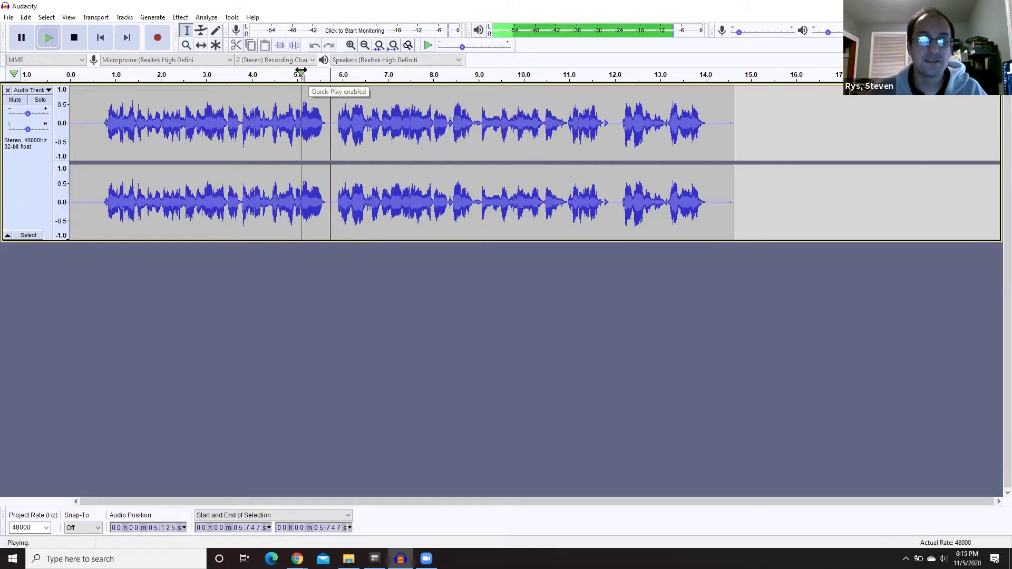
key("space")
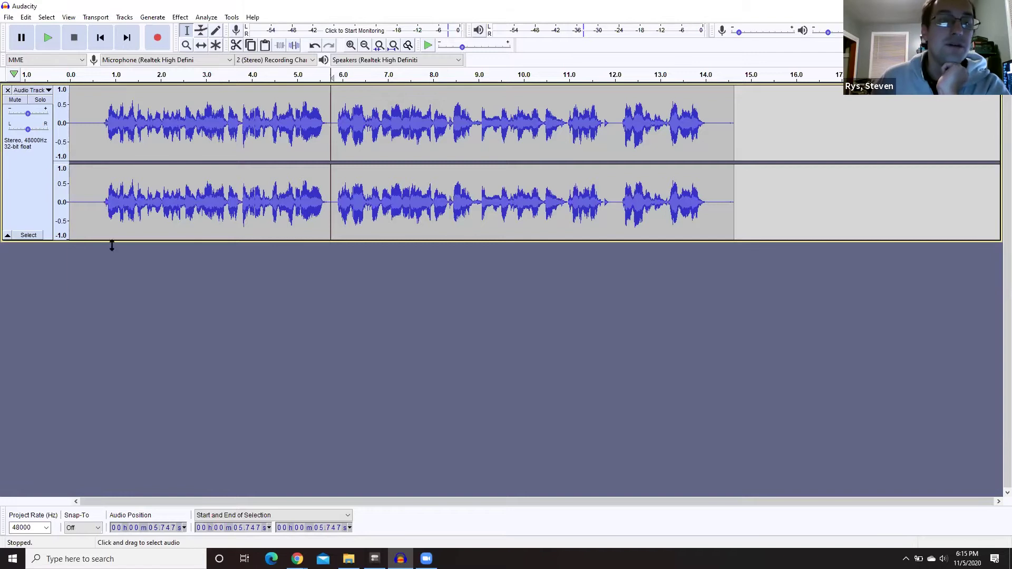
- Add a new empty stereo track below the liner track
left_click(124, 18)
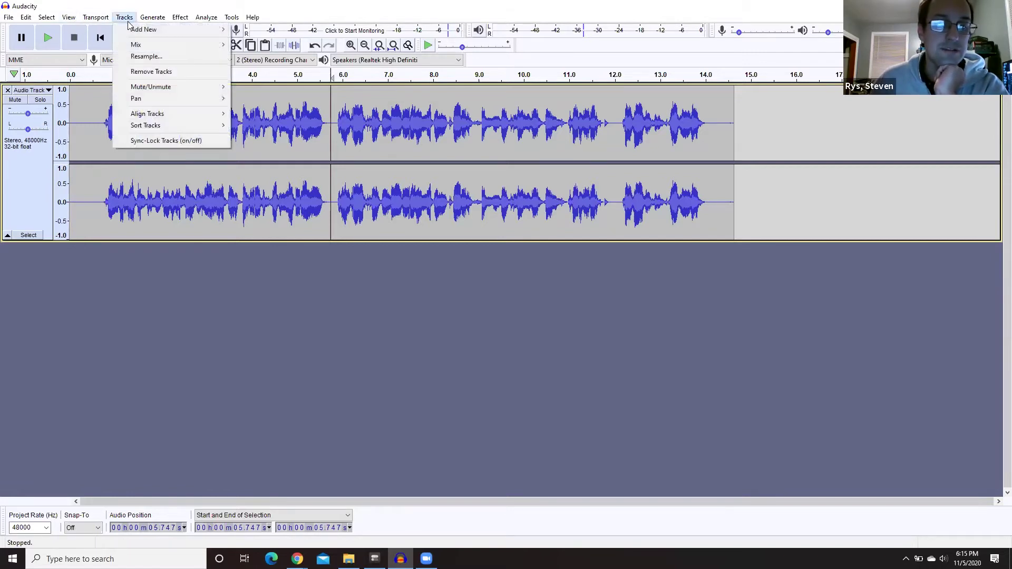
mouse_move(132, 30)
left_click(262, 41)
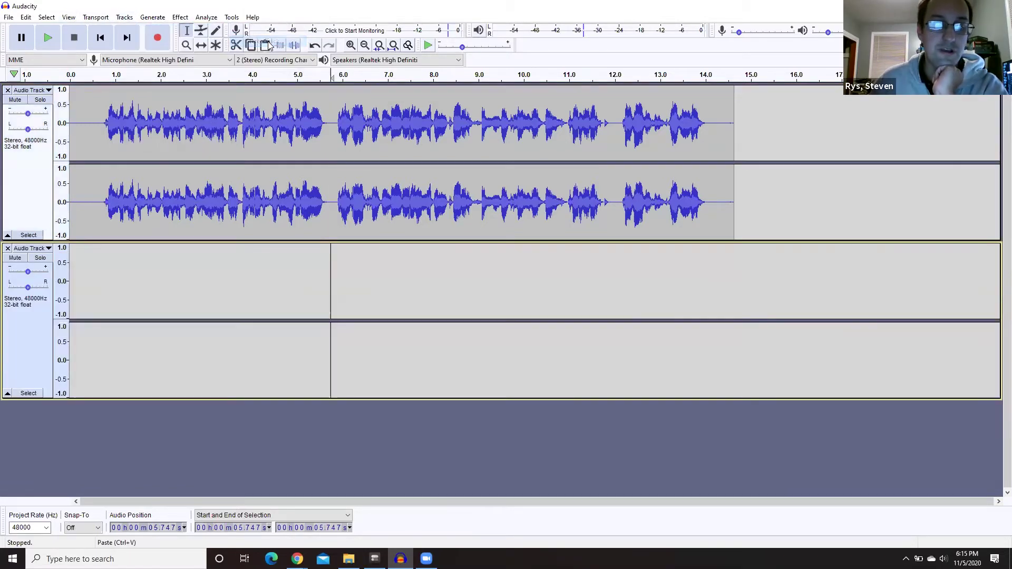
- Place the cursor at the recording's end and switch to Windows WASAPI with speakers loopback input
left_click(726, 288)
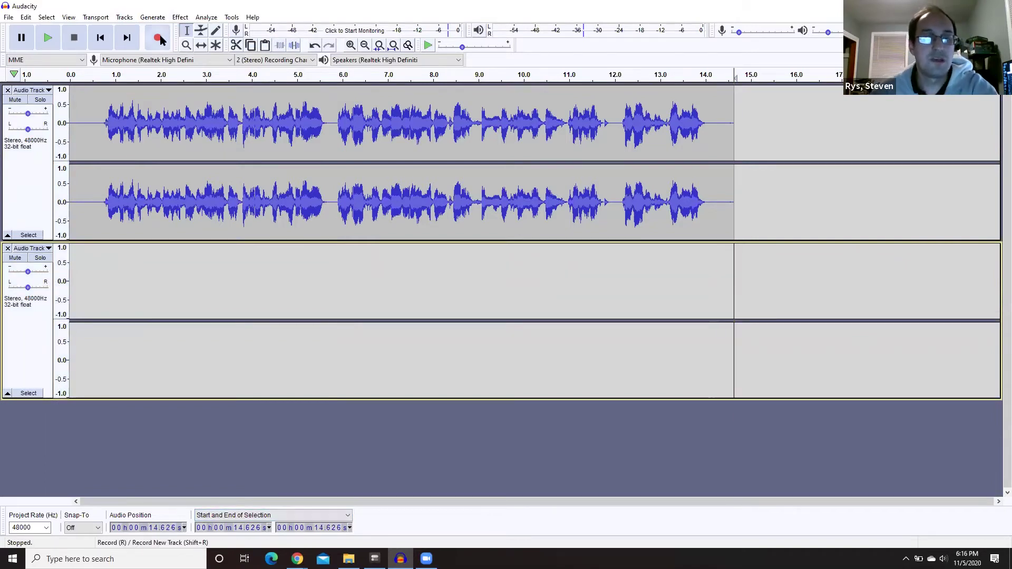
left_click(74, 60)
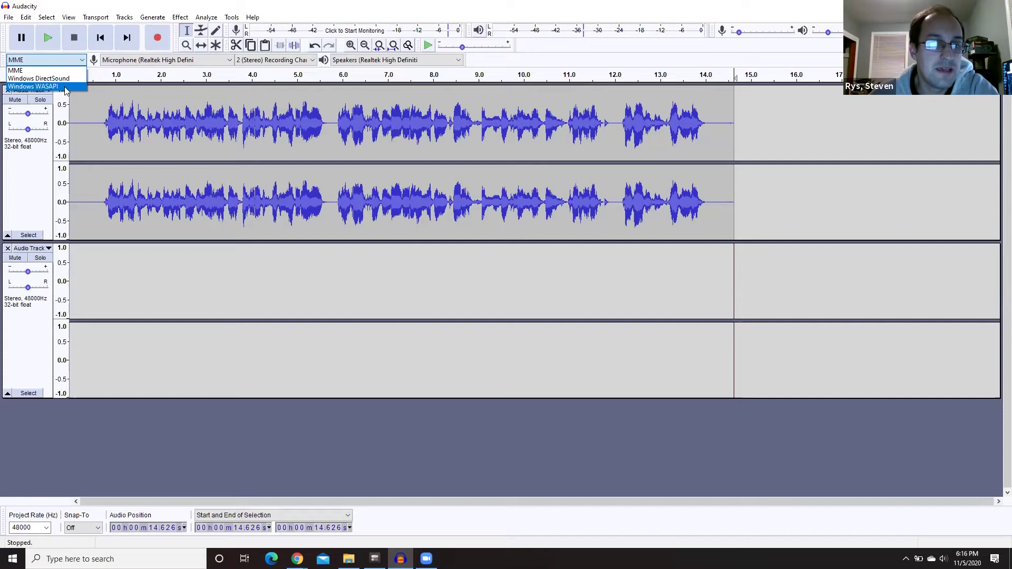
left_click(142, 61)
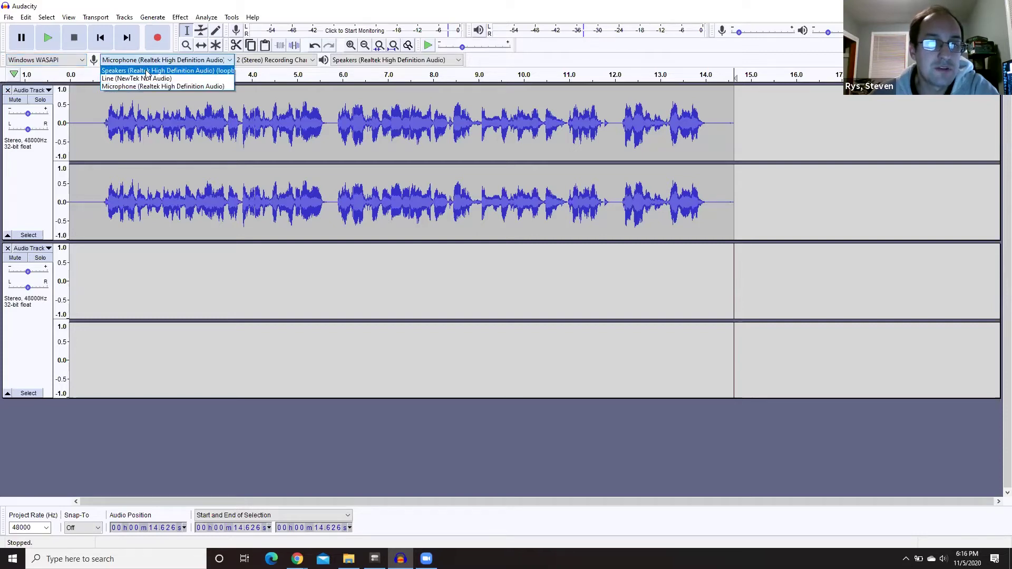
left_click(167, 72)
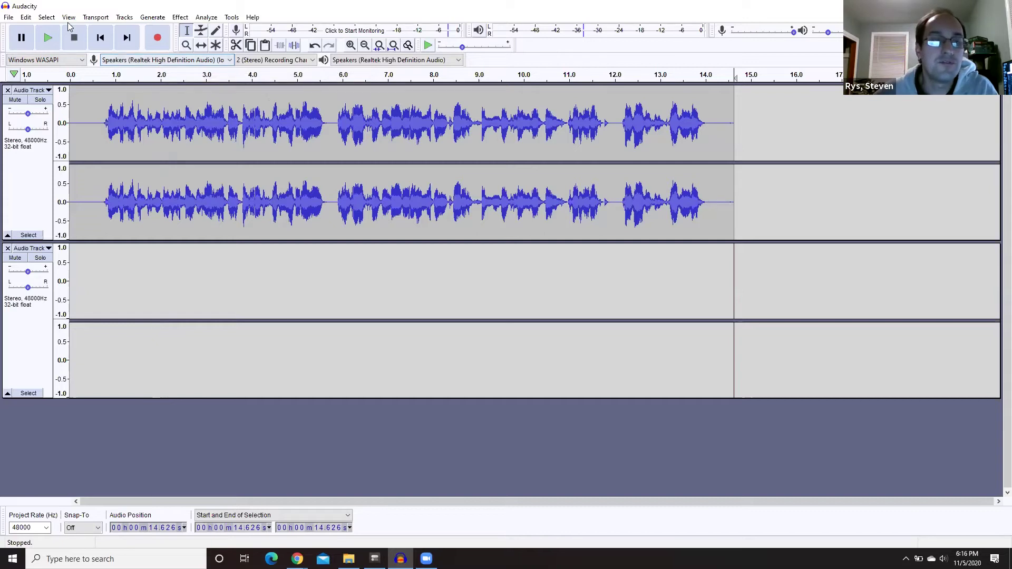
left_click(25, 19)
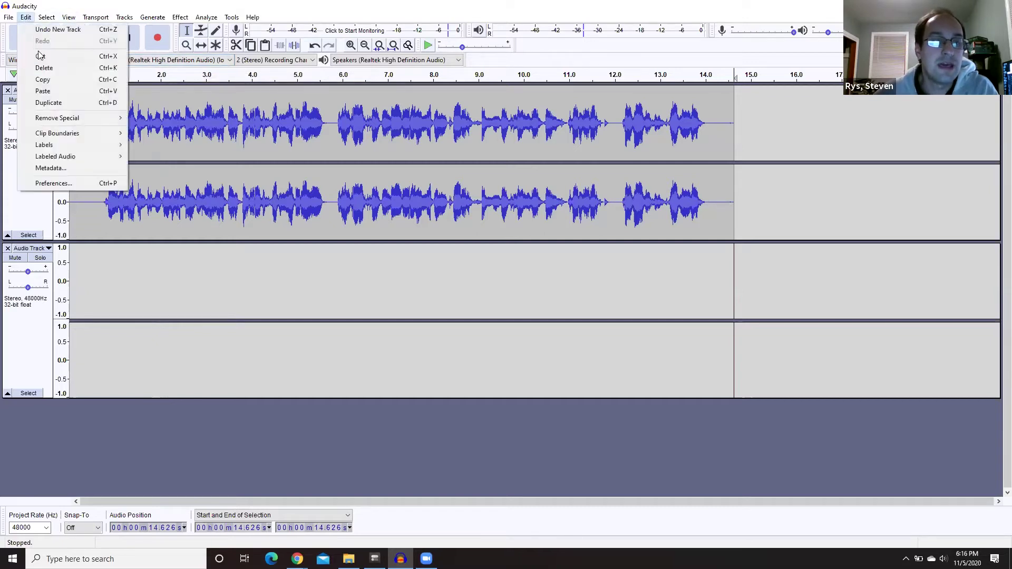
left_click(72, 184)
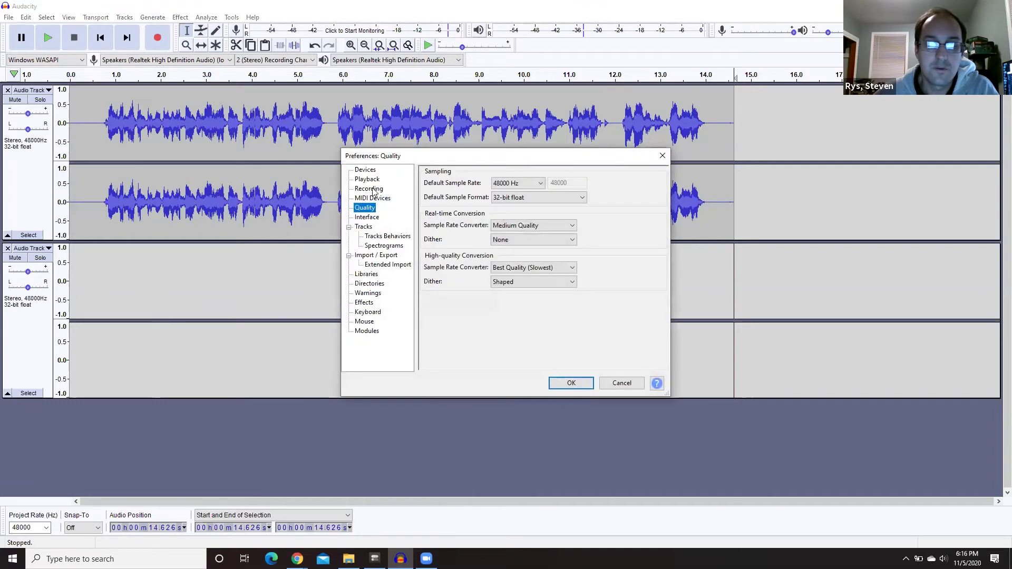
left_click(372, 189)
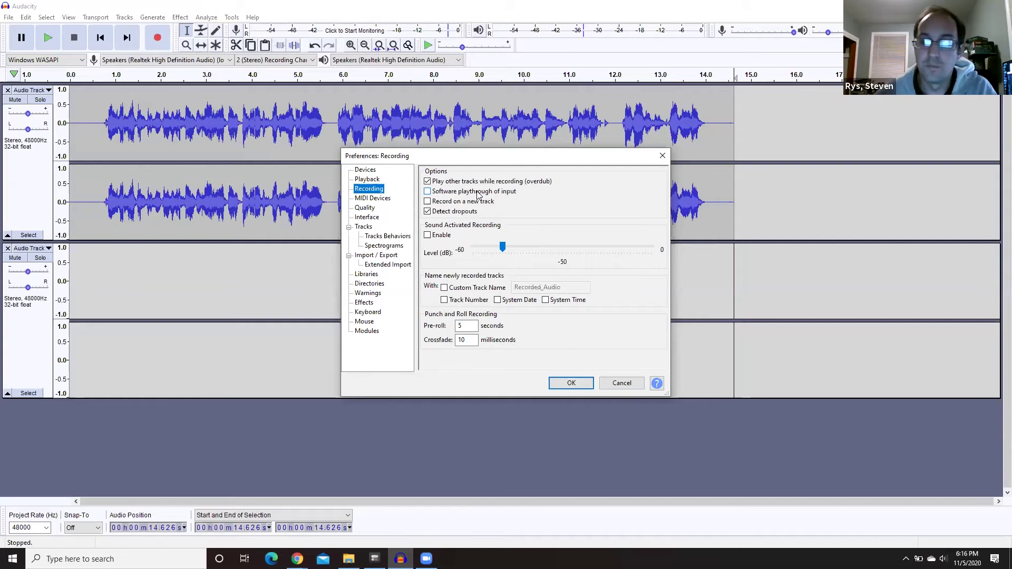
left_click(571, 385)
left_click(728, 79)
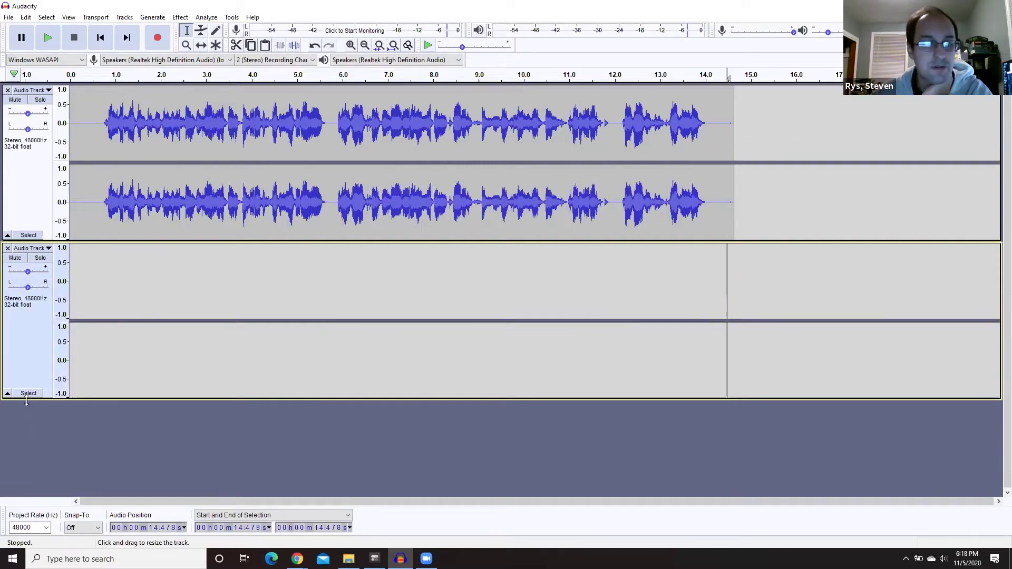
- Record Spotify's 'I'm Alright' onto the second track starting at 14.814 s
key("Home")
left_click(743, 367)
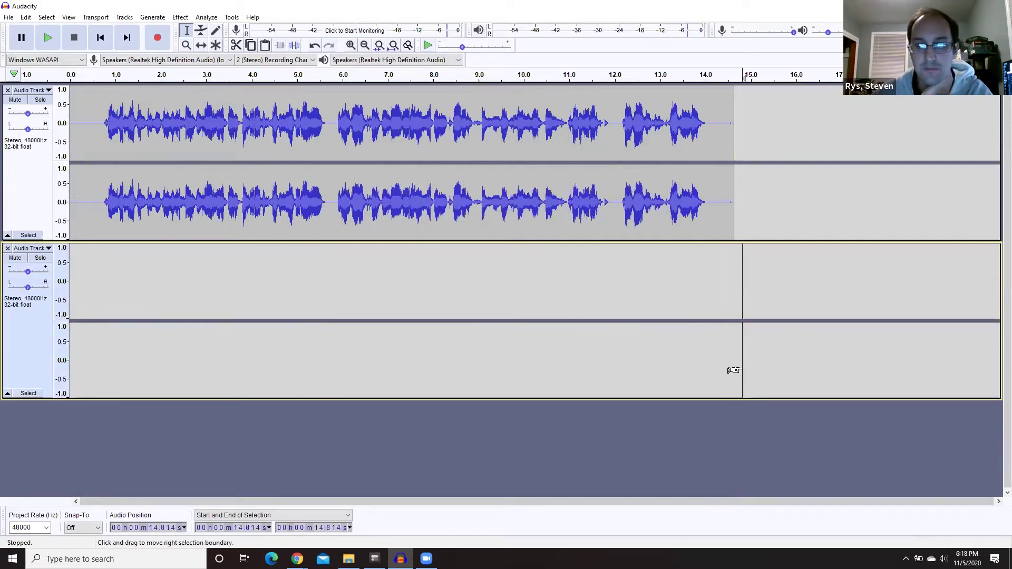
left_click(160, 33)
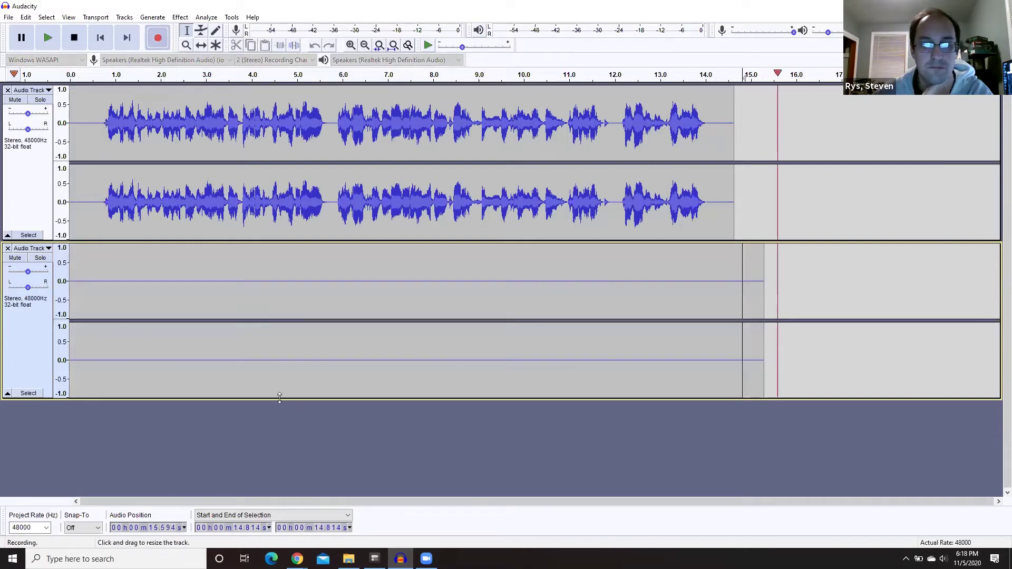
mouse_move(297, 558)
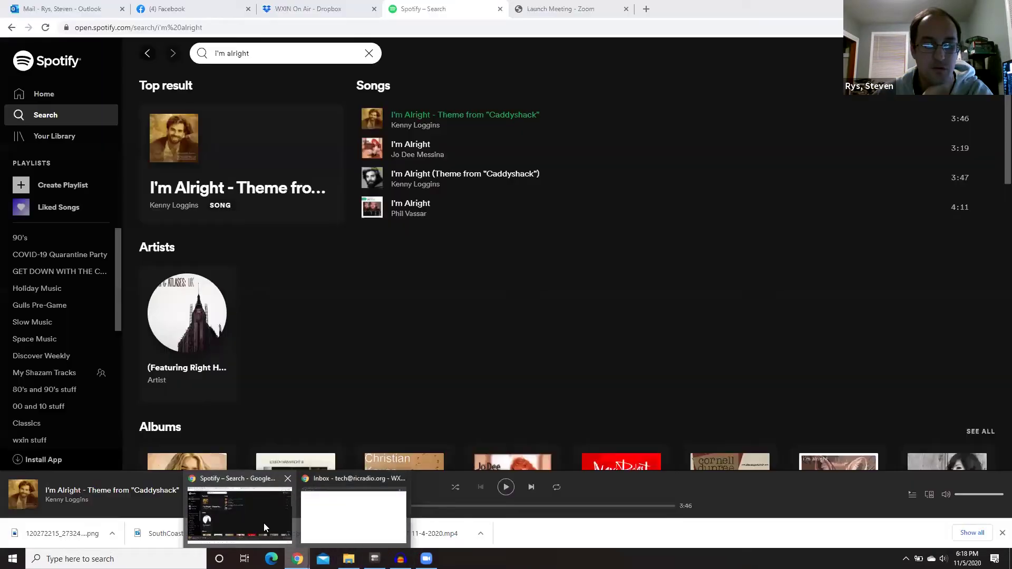
left_click(263, 523)
left_click(372, 120)
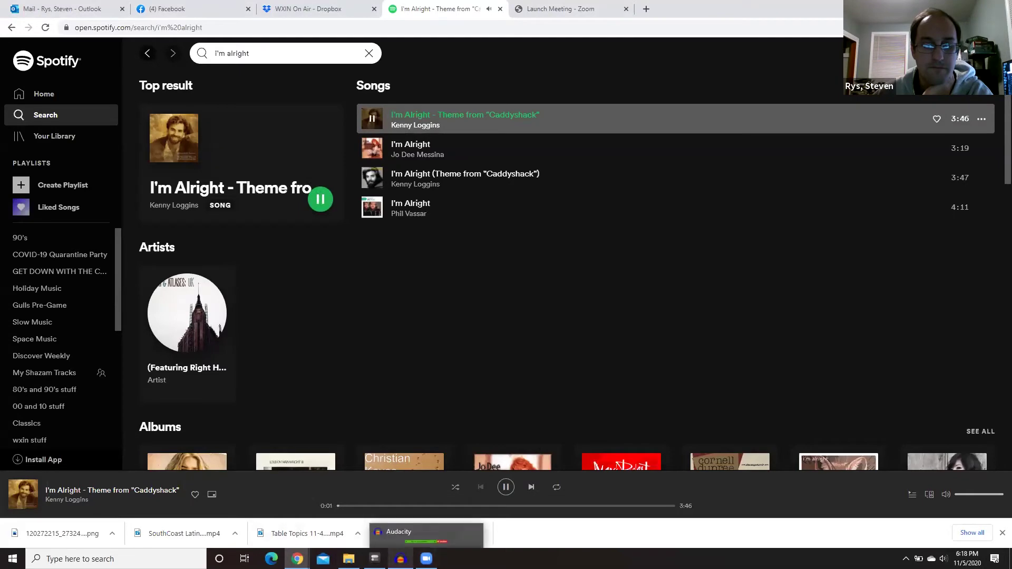
left_click(400, 559)
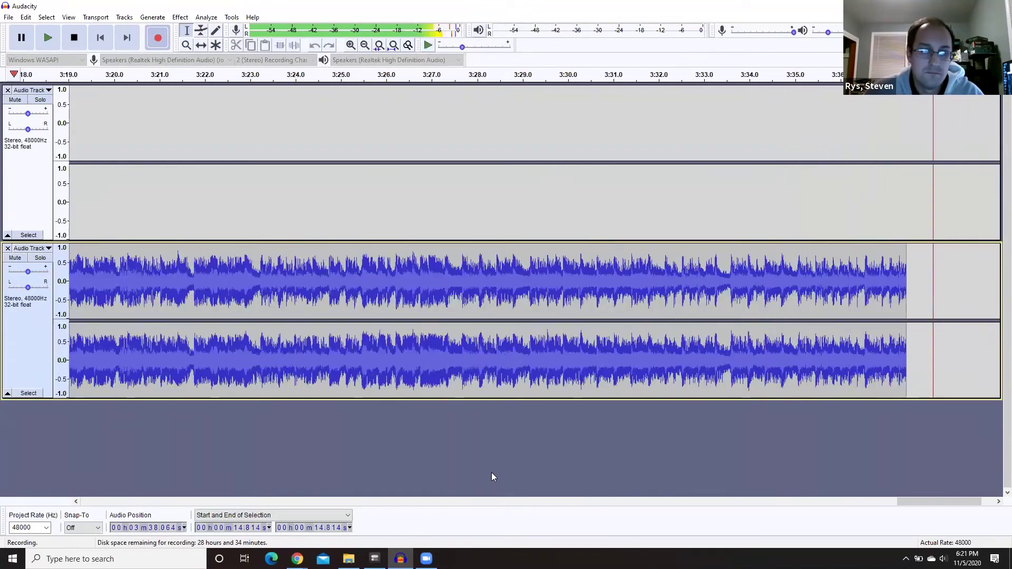
key("space")
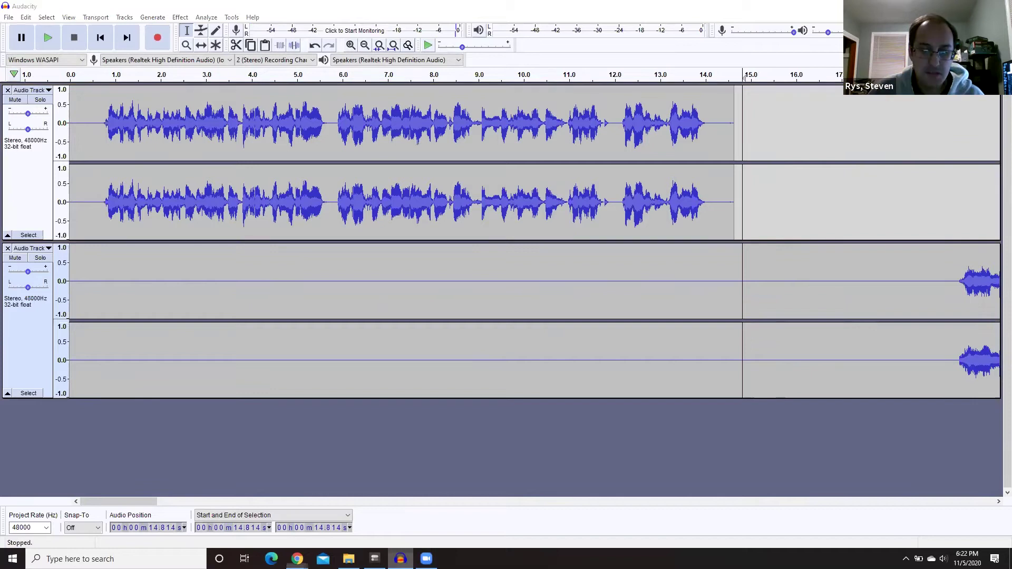
- Delete the silent gap before the song on track 2 and play the liner-to-song transition
left_click(298, 559)
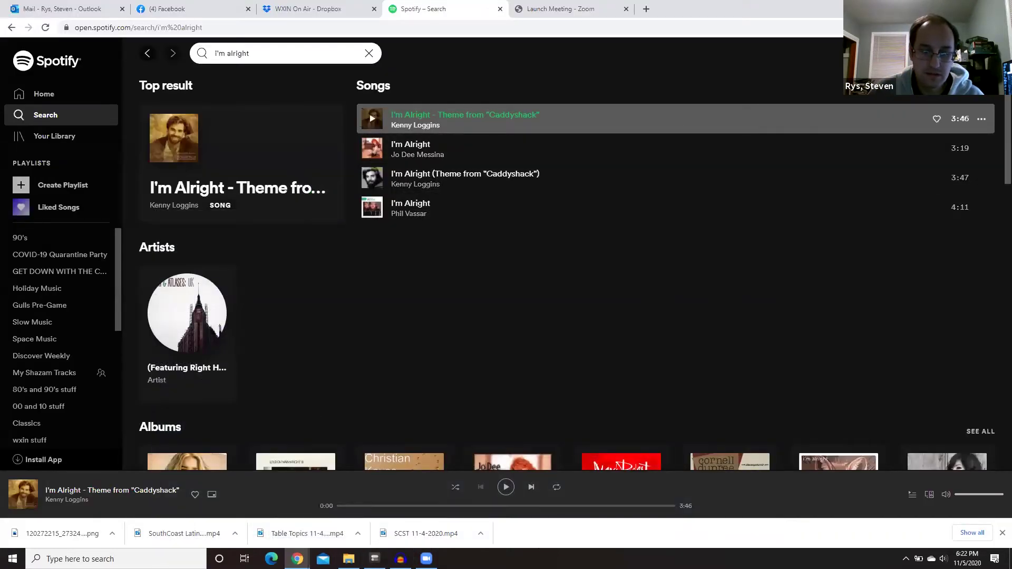
key("alt+Tab")
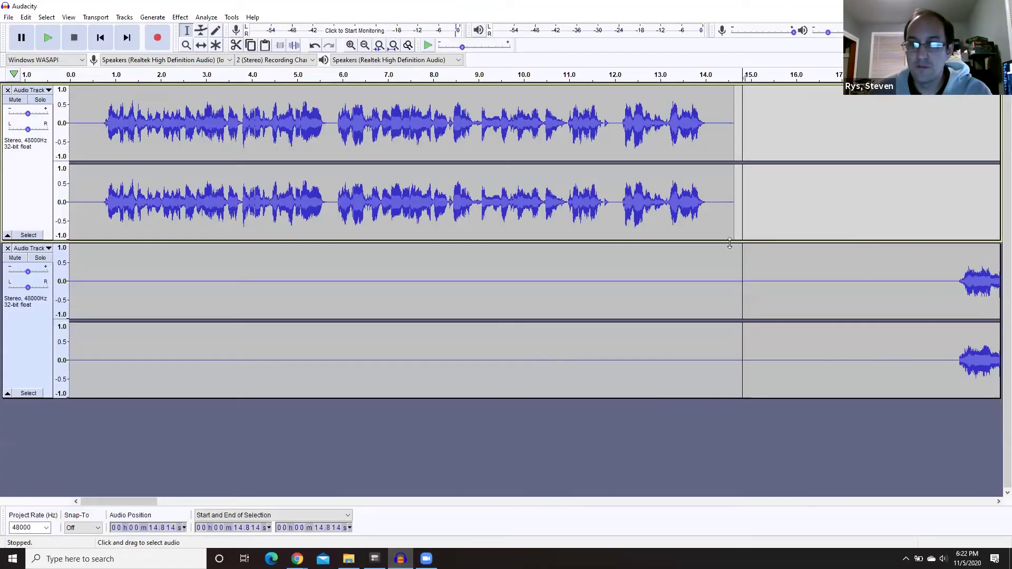
left_click_drag(952, 281, 707, 276)
key("Delete")
key("ctrl+f")
left_click(142, 75)
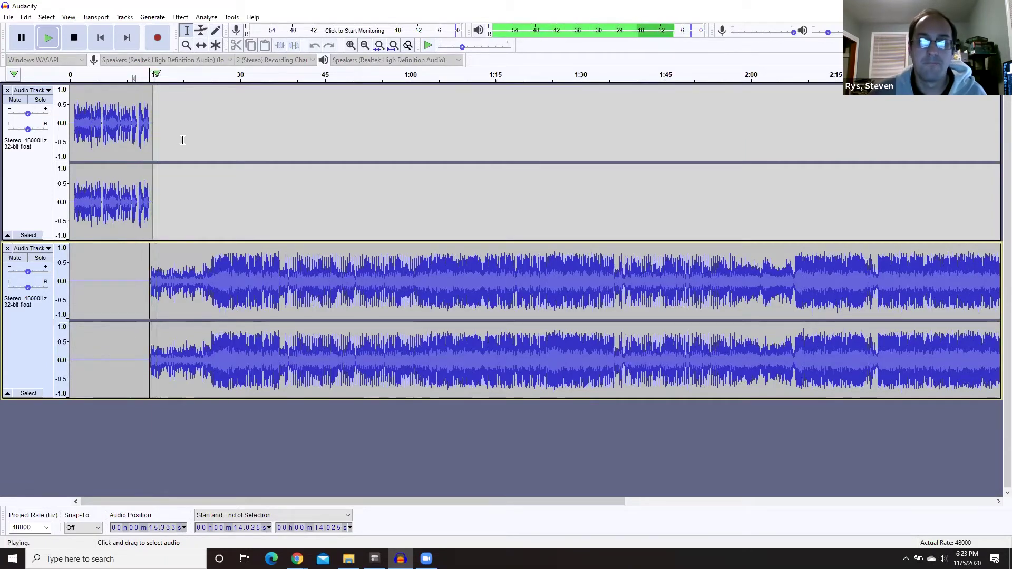
key("space")
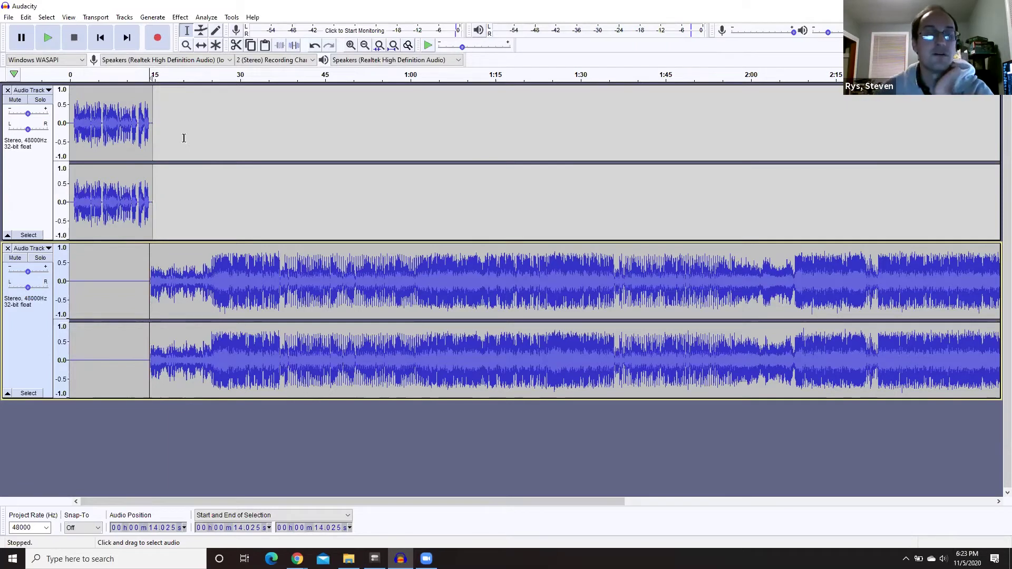
- Review the song's ending from about 3:43 and place the edit point at 3:55
left_click_drag(250, 503, 618, 500)
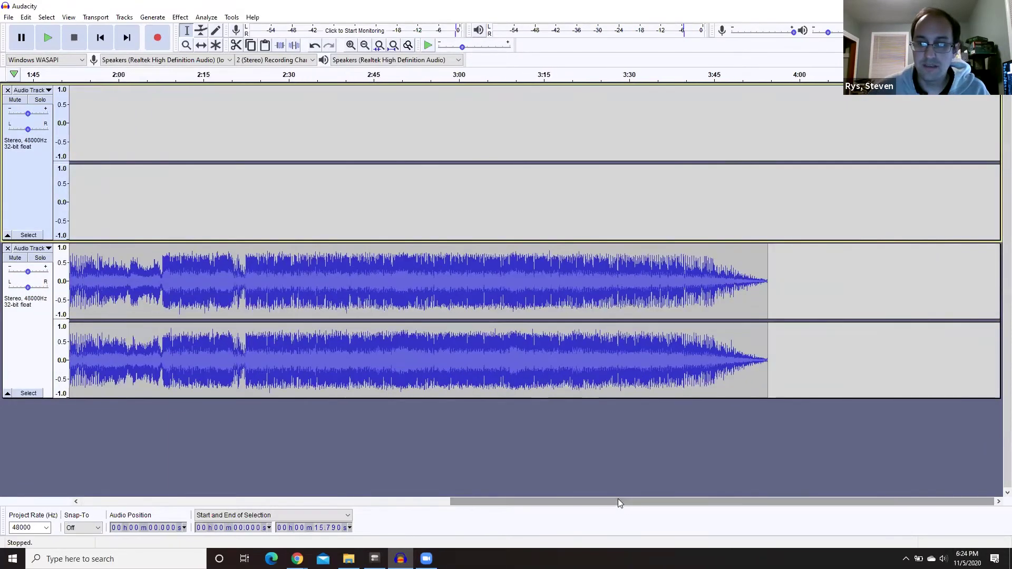
left_click(734, 73)
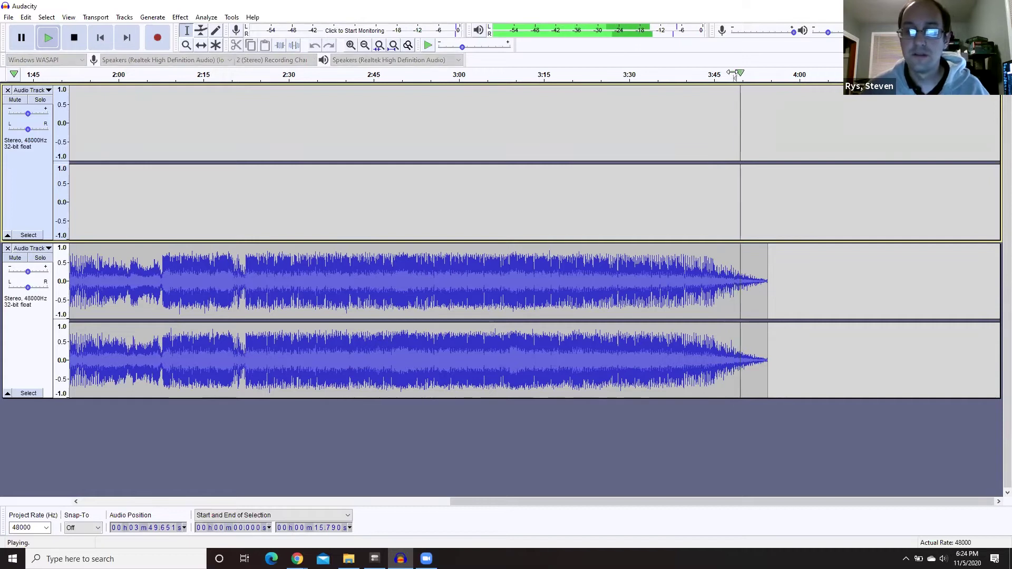
left_click(706, 74)
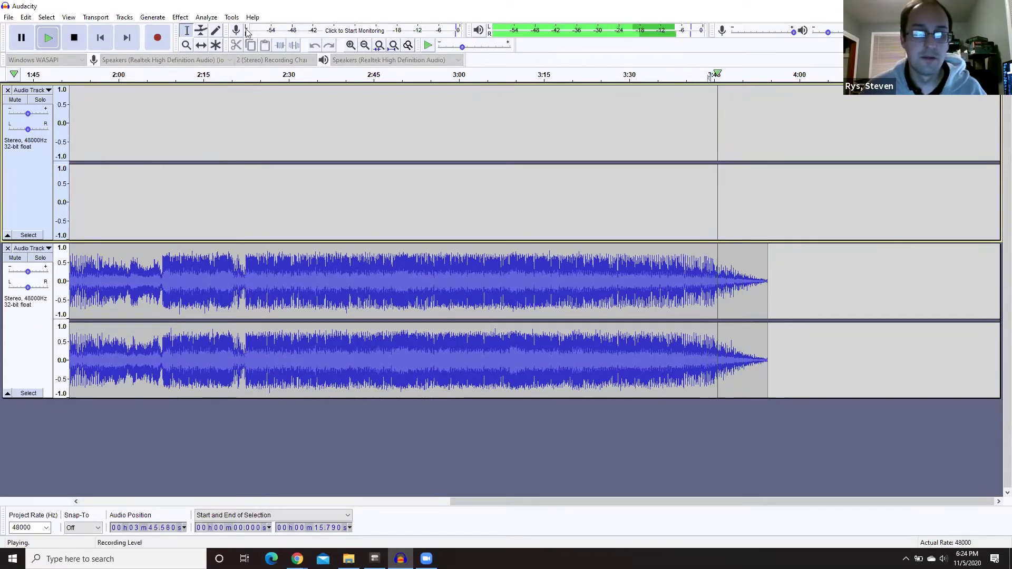
left_click(74, 38)
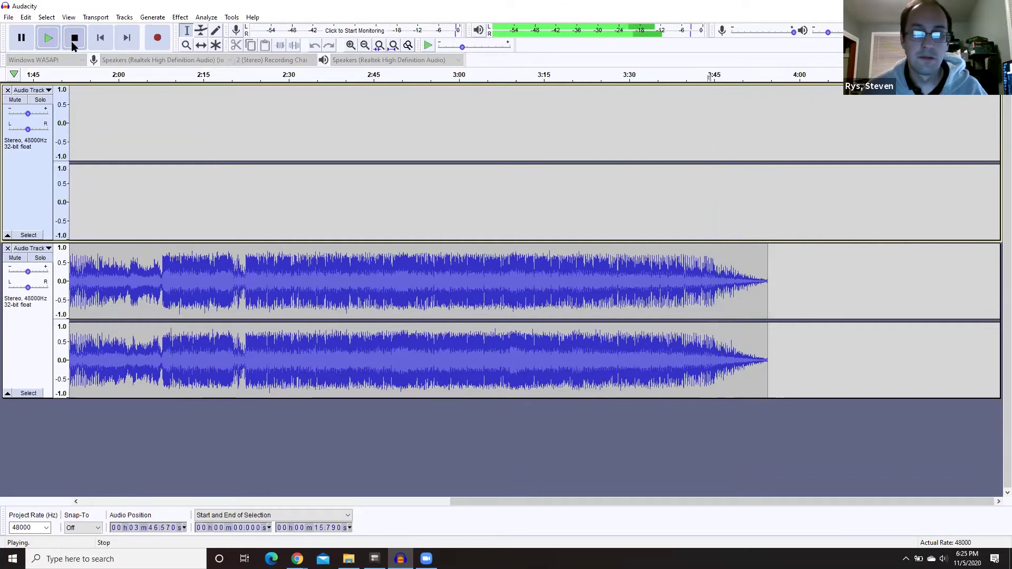
left_click(774, 134)
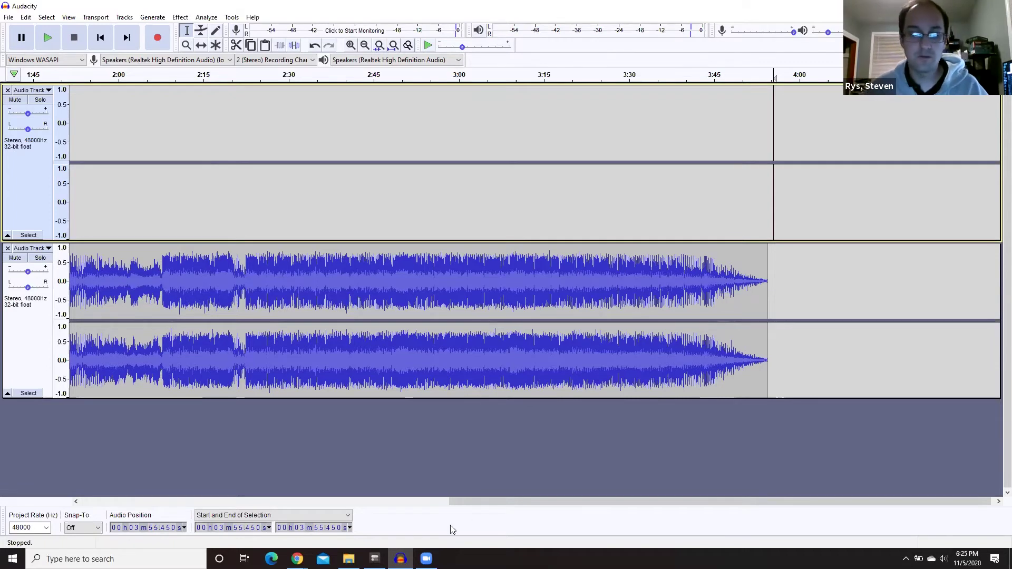
- Search Spotify for Journey, pick 'Any Way You Want It', and return to Audacity
mouse_move(297, 559)
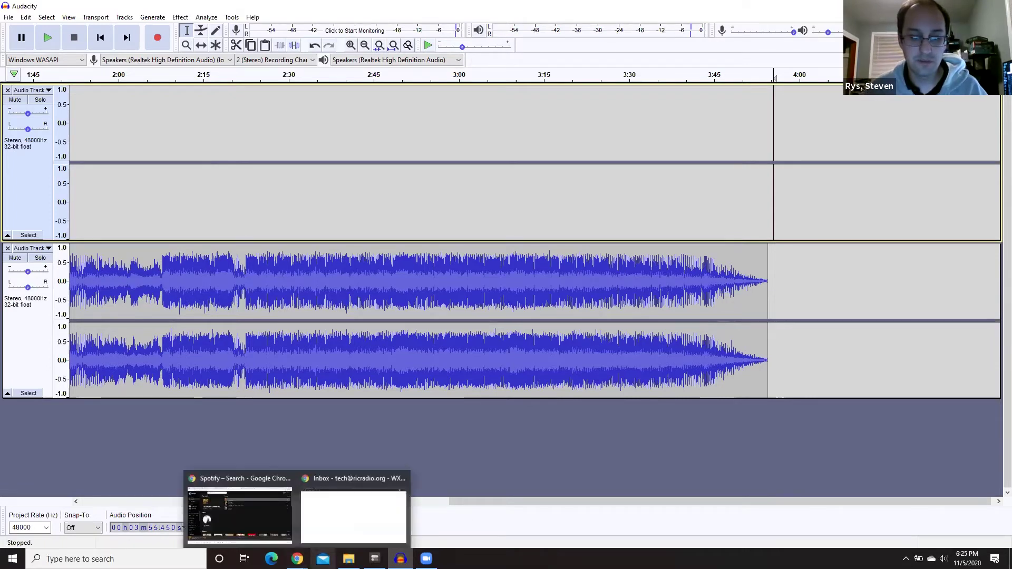
left_click(238, 506)
triple_click(232, 54)
key("BackSpace")
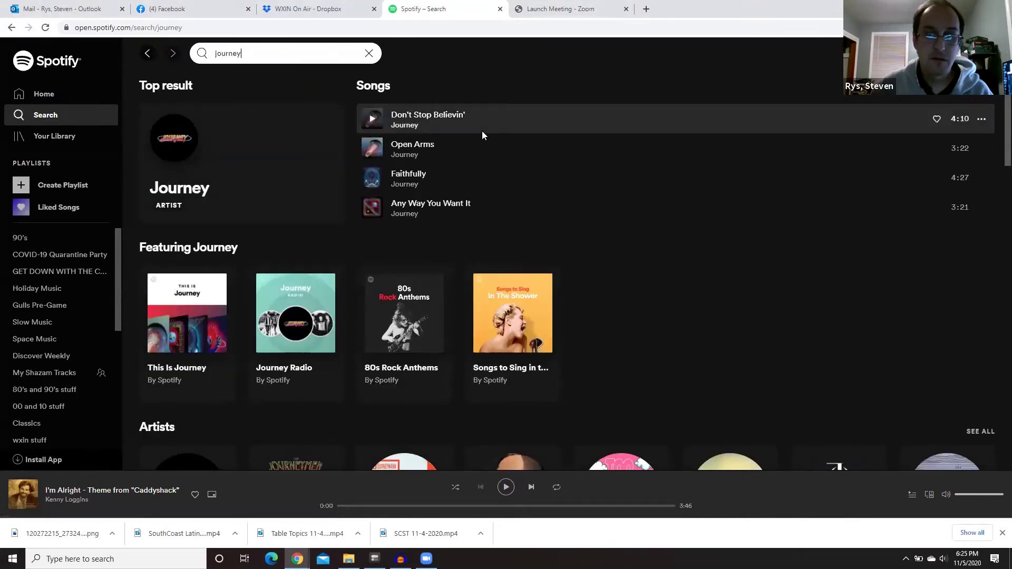
left_click(516, 217)
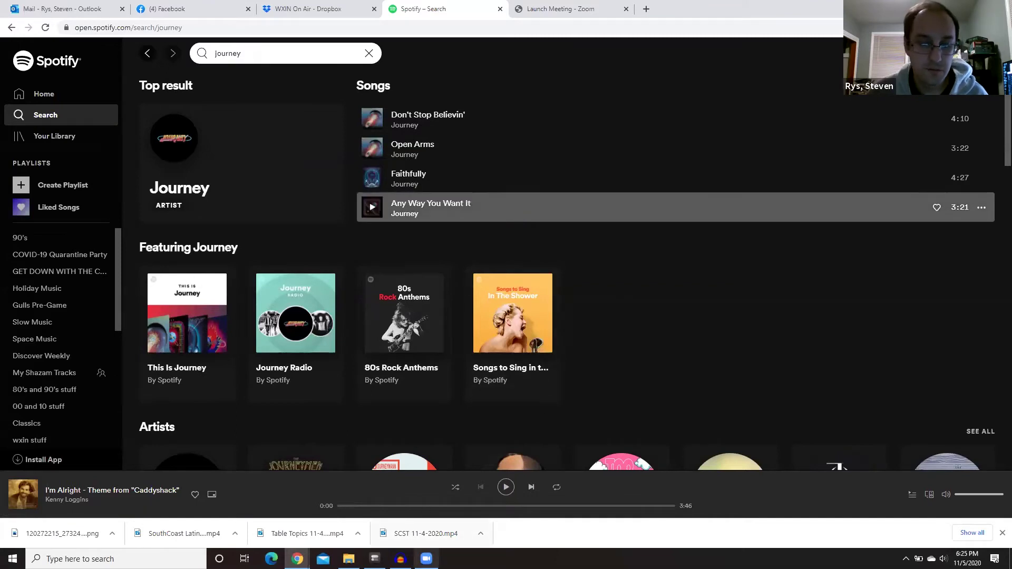
mouse_move(401, 559)
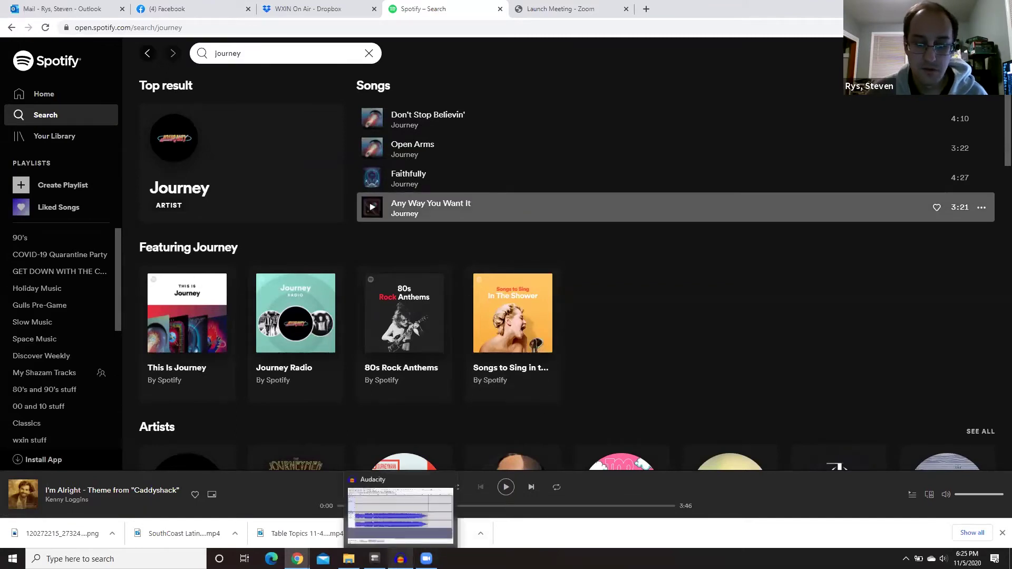
left_click(406, 553)
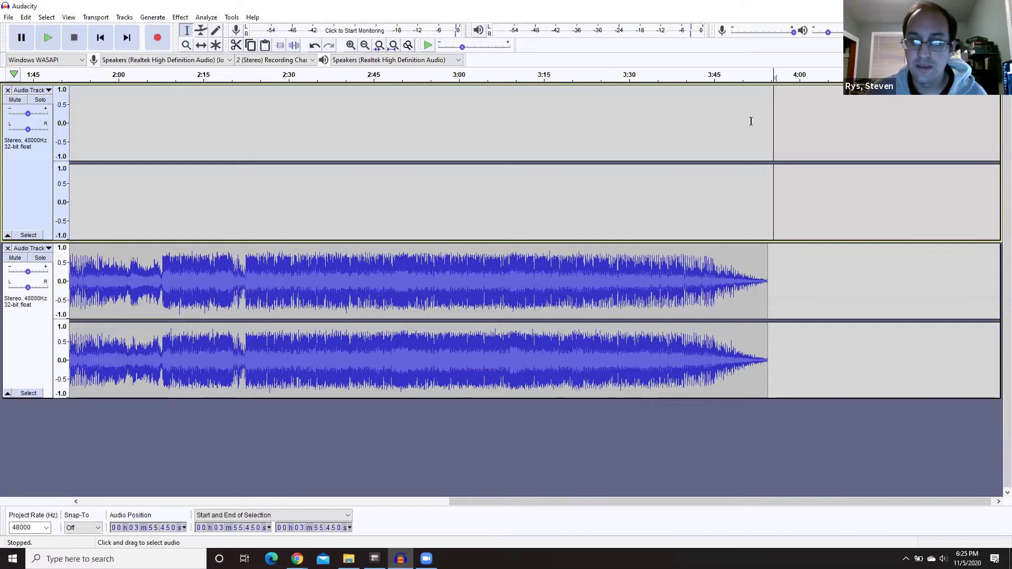
- Switch to MME with the Realtek microphone and place the edit point at 3:55 on the top track
left_click(155, 37)
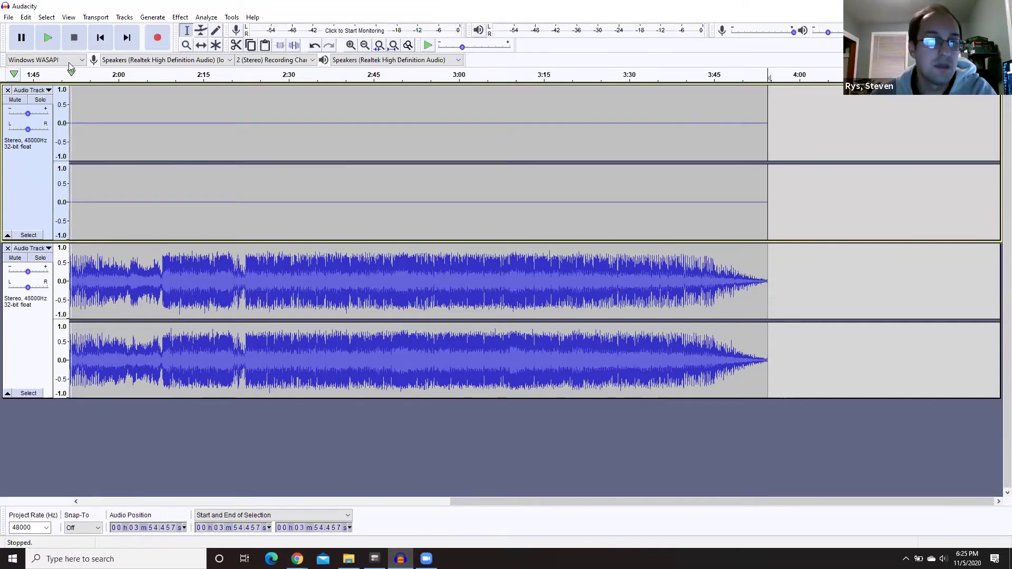
left_click(52, 61)
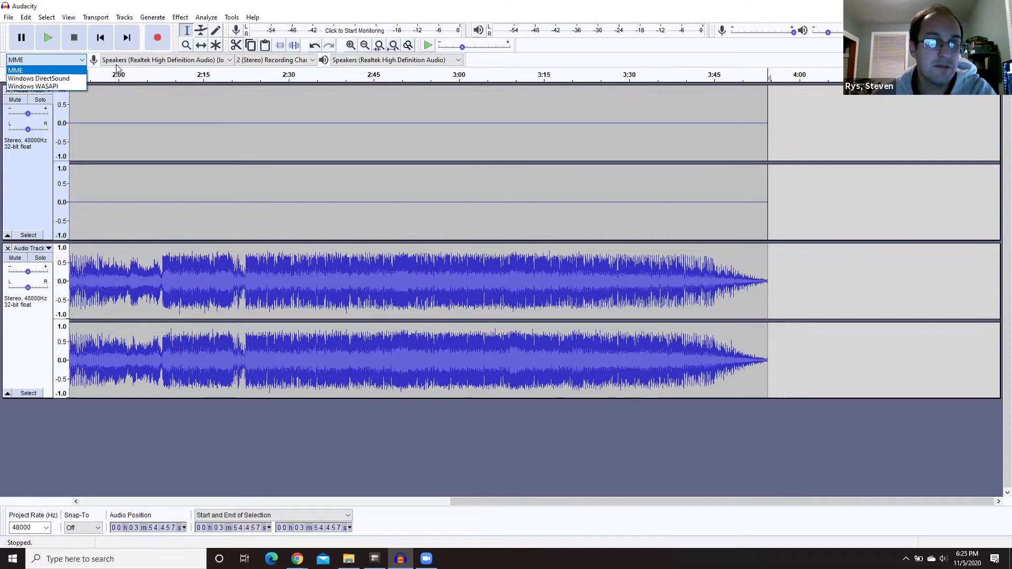
left_click(146, 62)
left_click(145, 64)
left_click(144, 79)
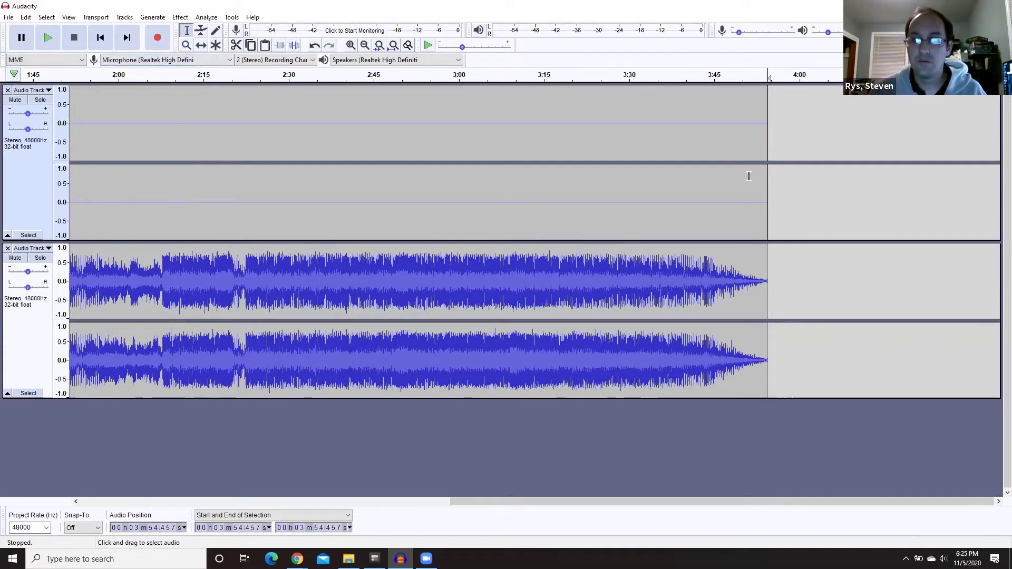
left_click(29, 235)
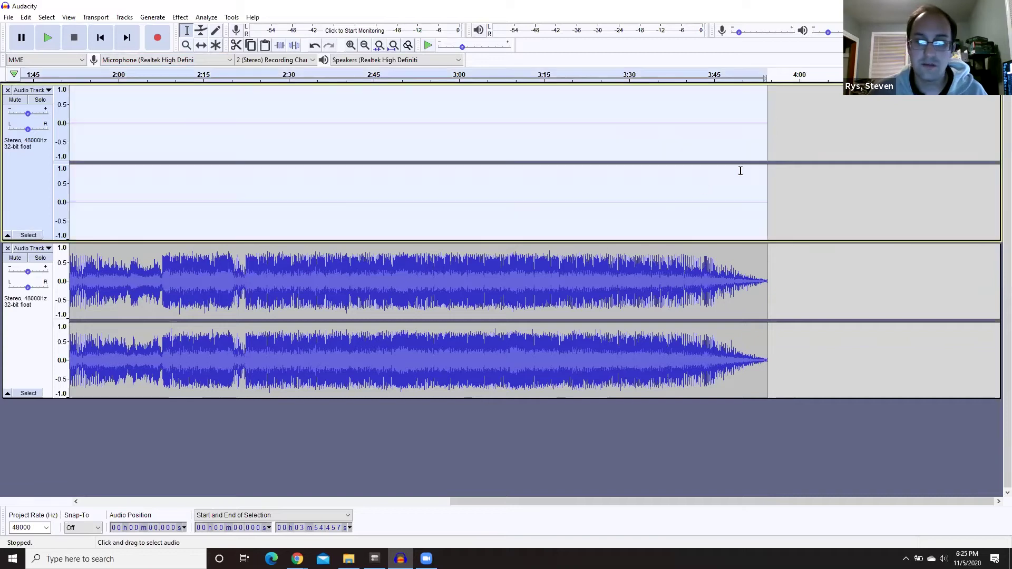
left_click(773, 203)
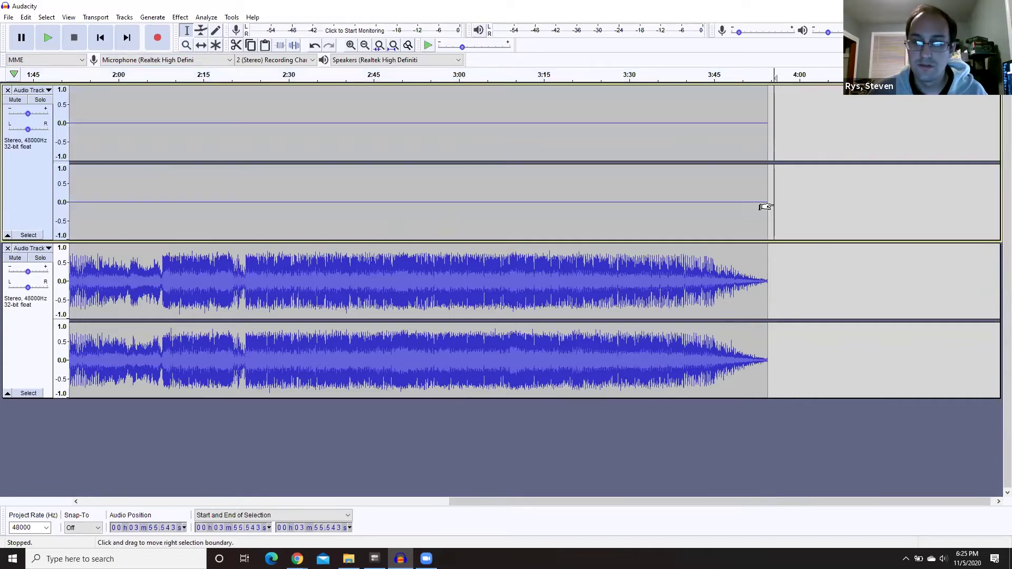
- Record a short voice-over after the song and delete its silent tail
left_click(164, 45)
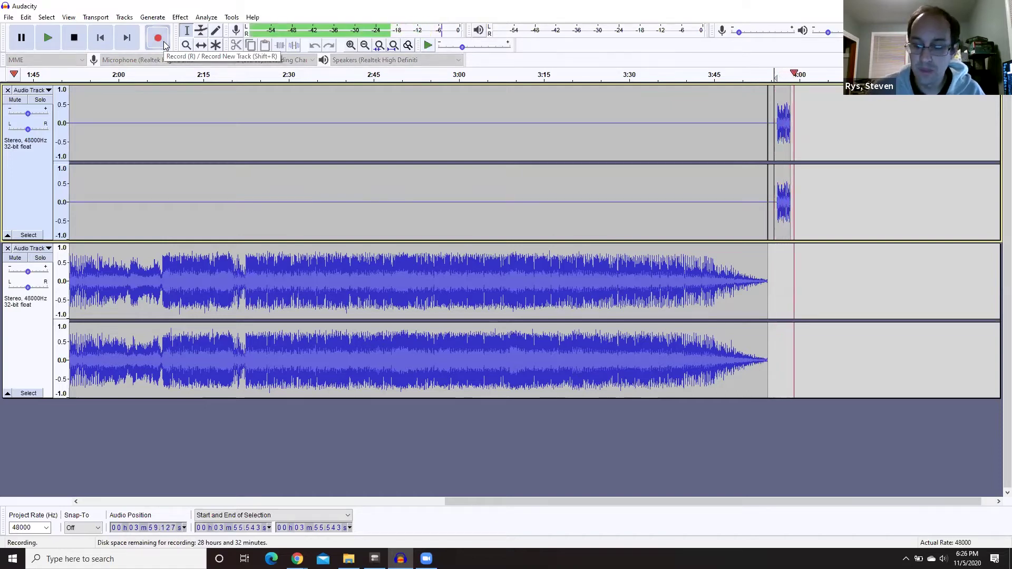
key("space")
left_click_drag(819, 197, 809, 196)
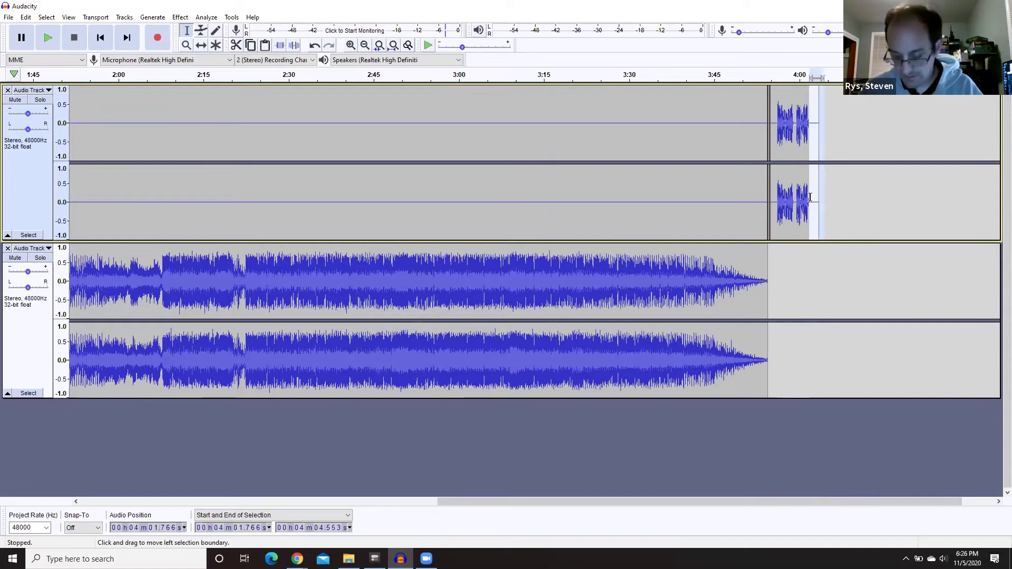
key("Delete")
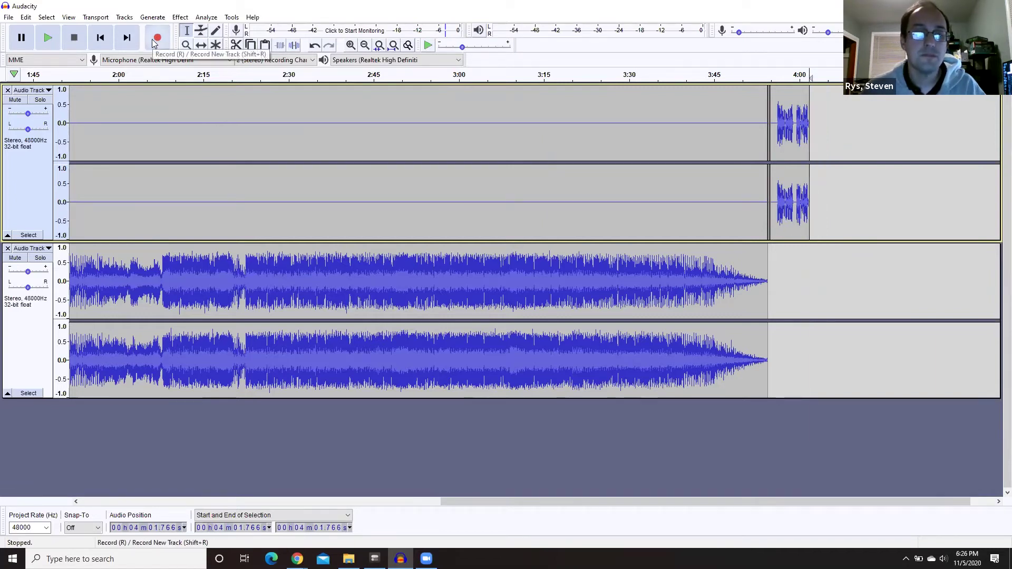
- Record another voice take on the top track and cut its first two seconds
left_click(156, 42)
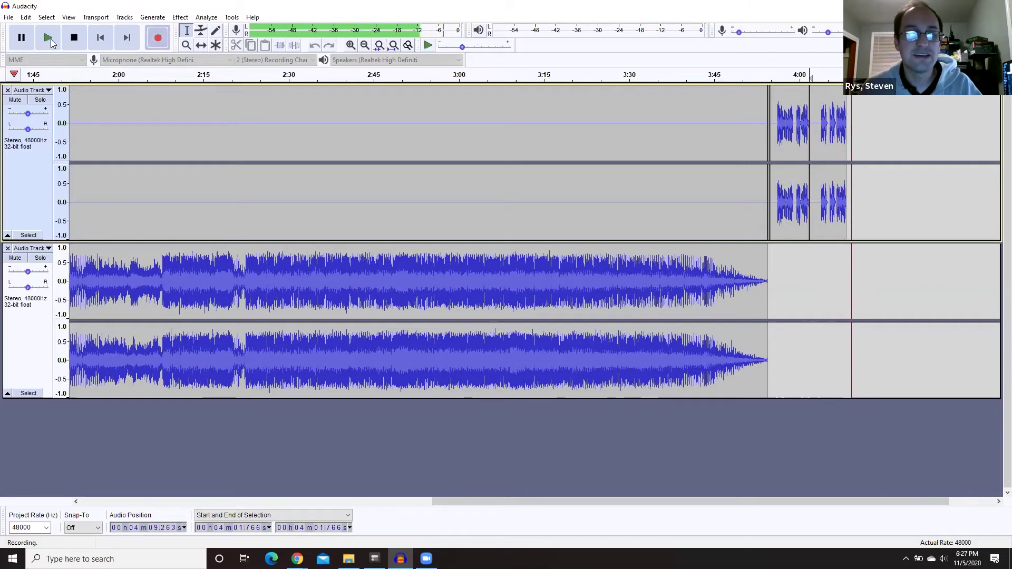
left_click(74, 38)
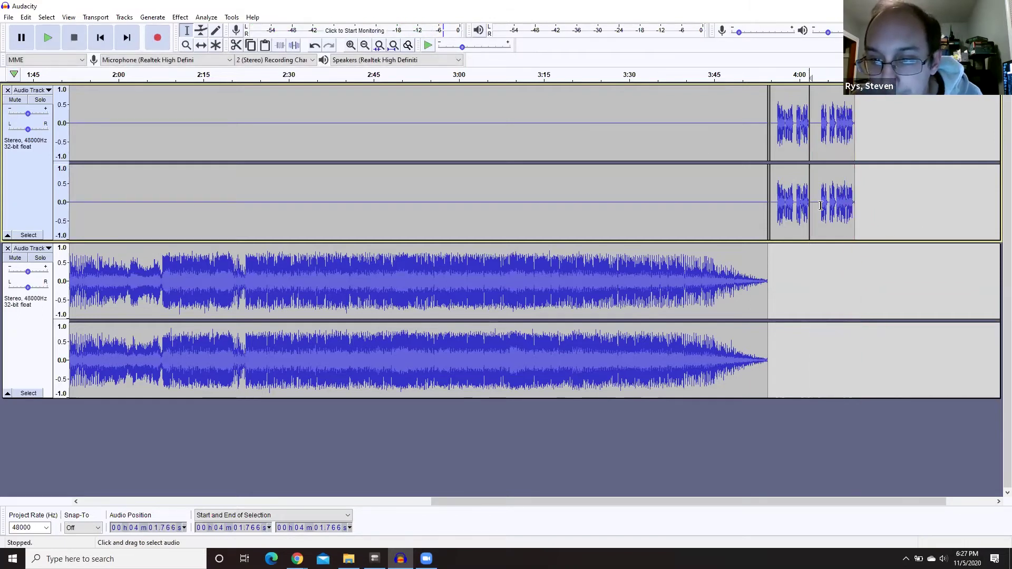
left_click_drag(811, 211, 820, 252)
key("Delete")
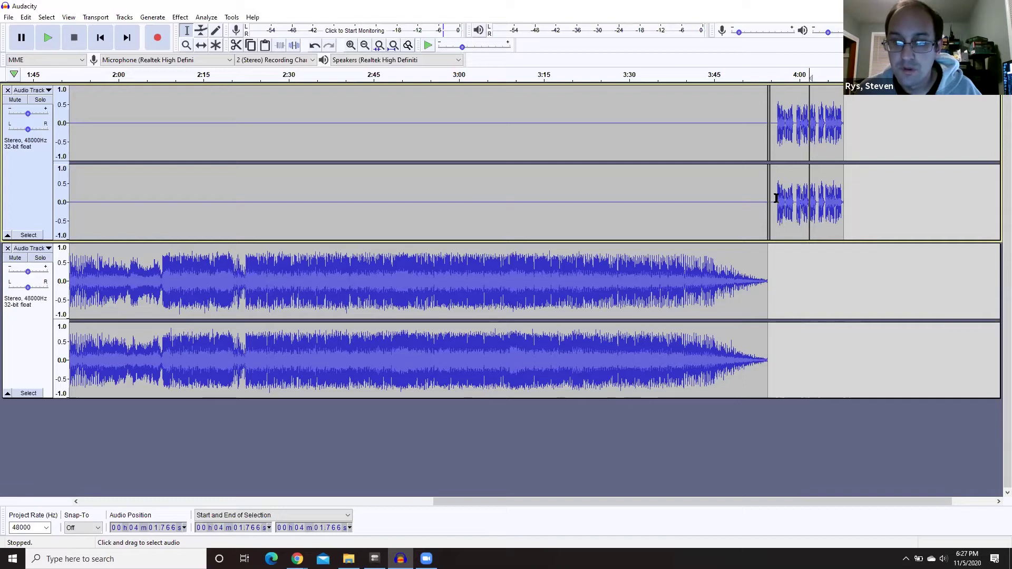
- Delete the silent span 3:45–3:56 in the upper track and play back to check the voice timing
left_click_drag(771, 198, 716, 190)
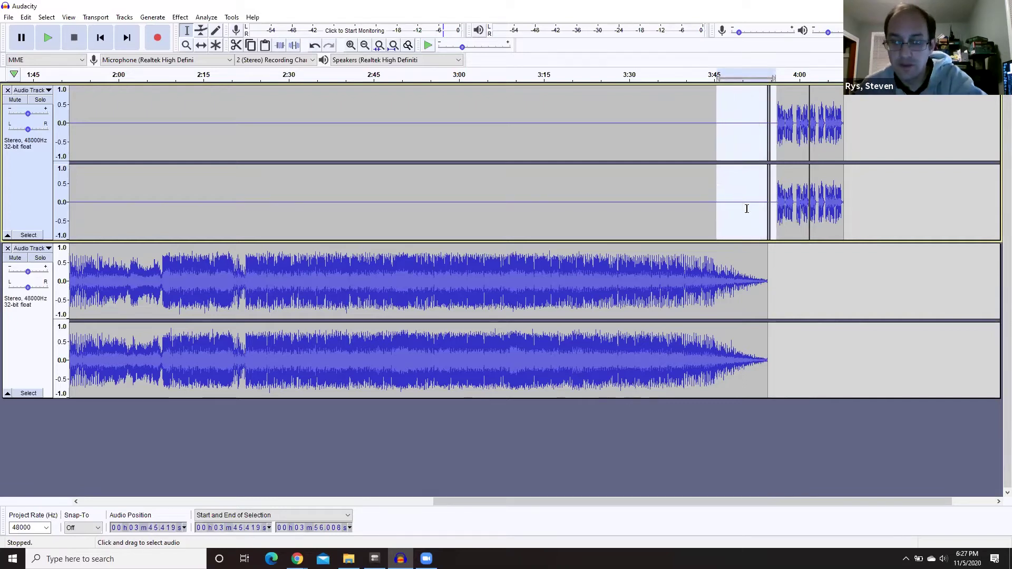
key("Delete")
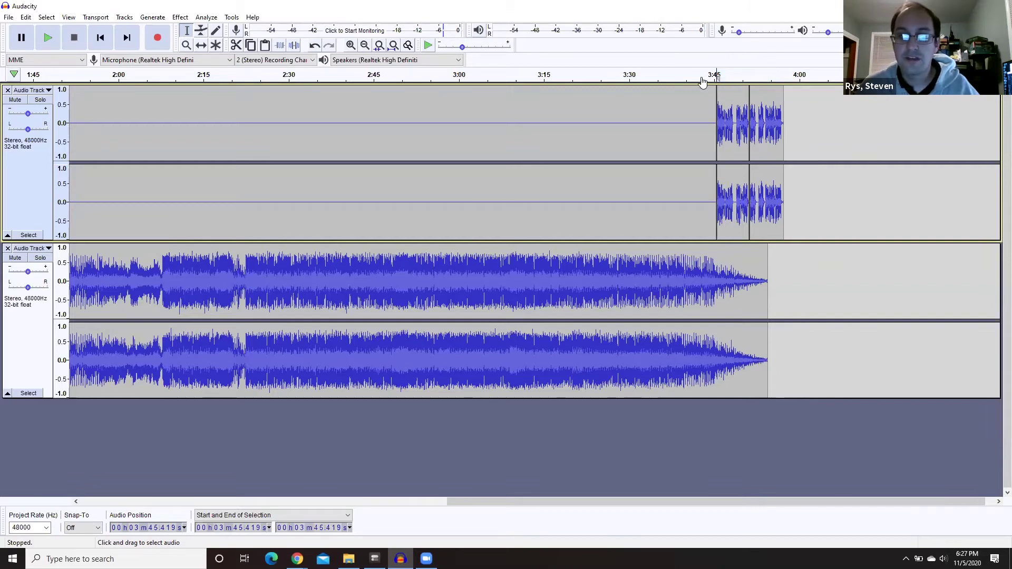
left_click(703, 79)
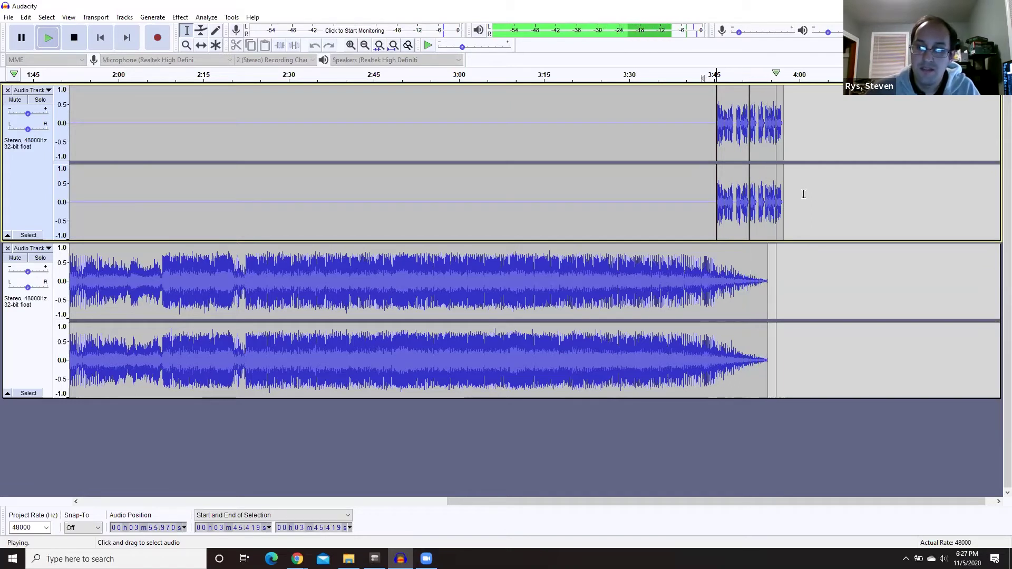
key("space")
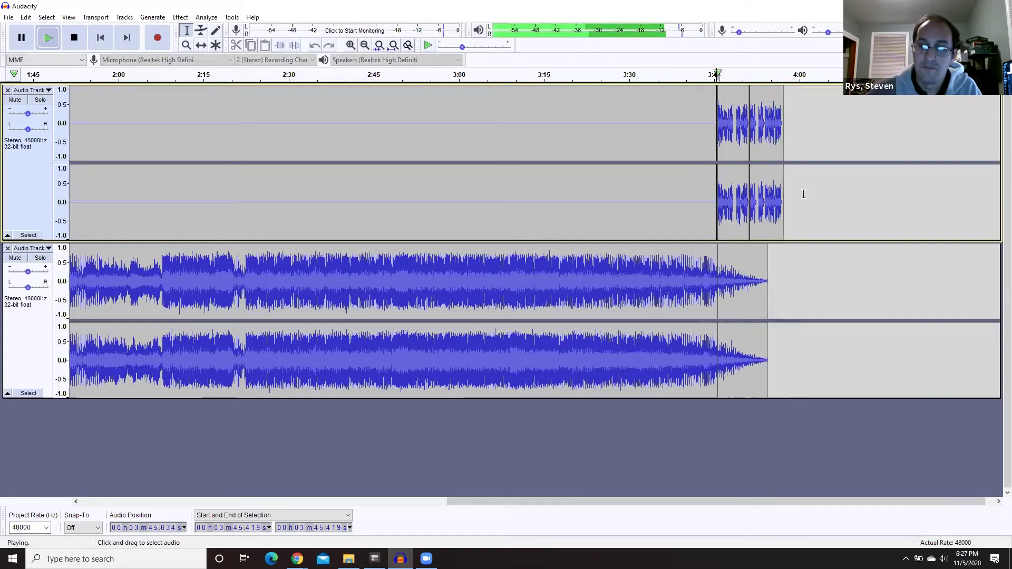
key("space")
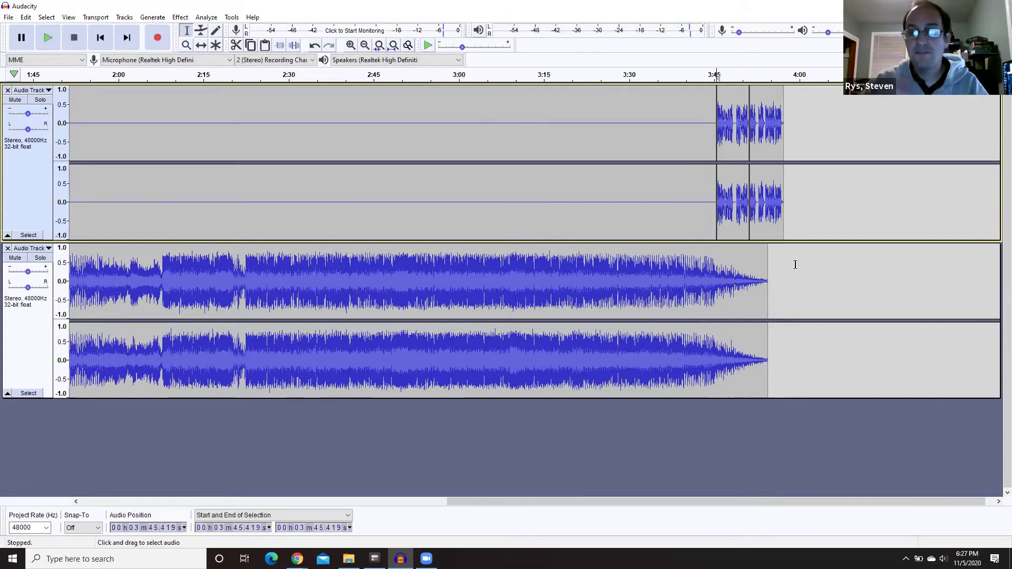
left_click(796, 277)
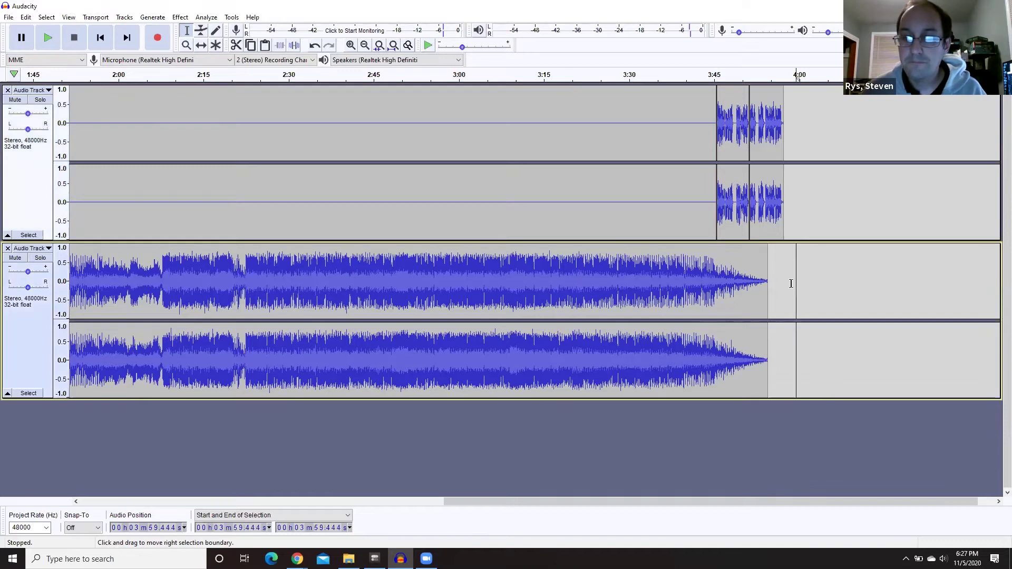
- Set the audio host to Windows WASAPI with Speakers (loopback) as the recording input
left_click(71, 62)
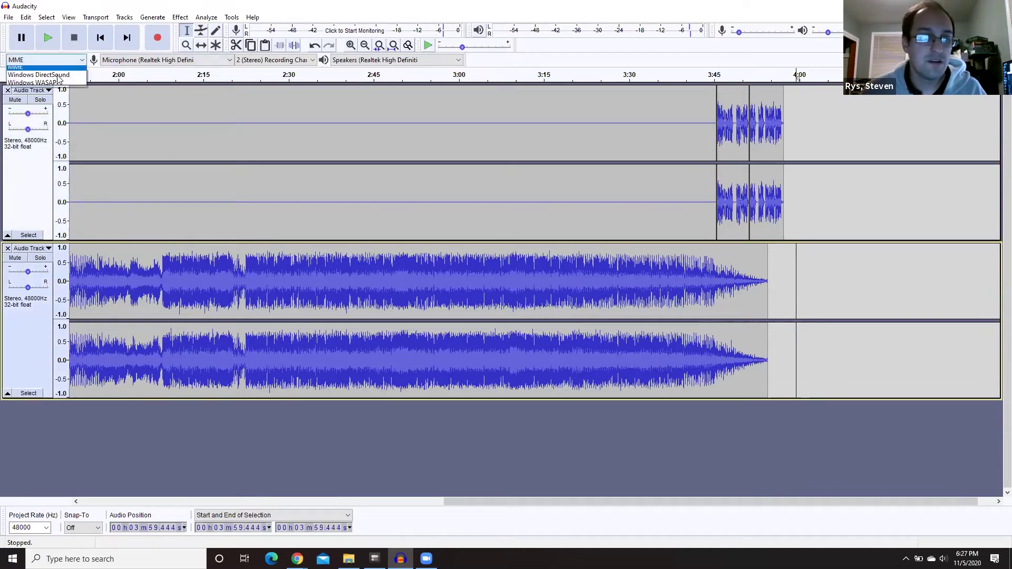
left_click(162, 62)
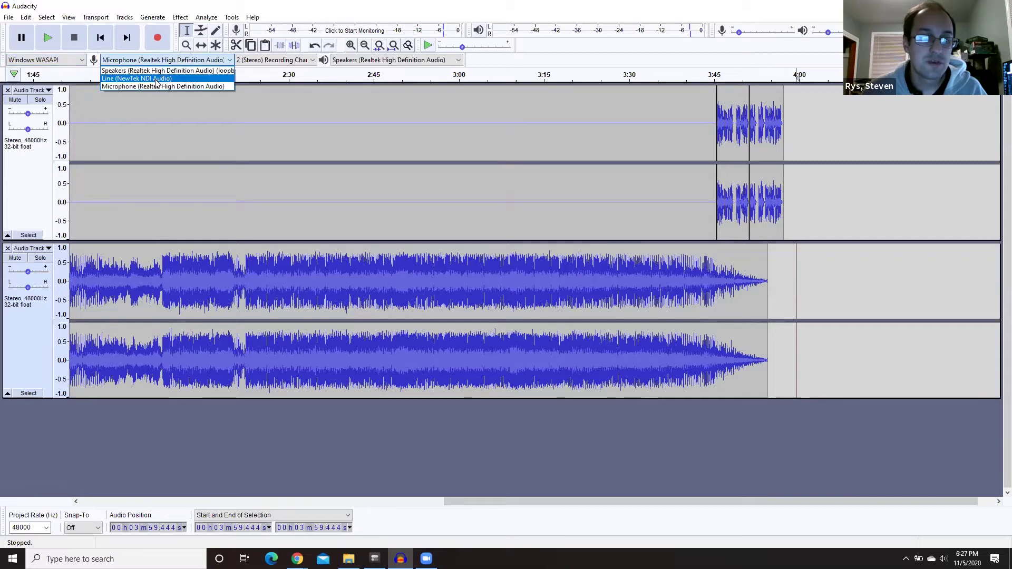
left_click(159, 71)
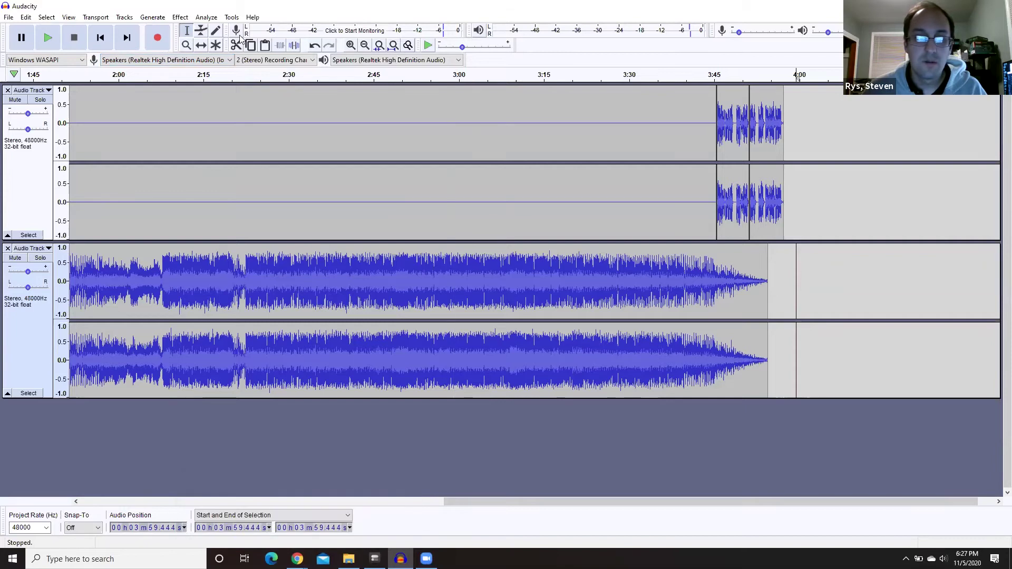
- Record Journey's Any Way You Want It playing in Spotify onto the song track
left_click(160, 38)
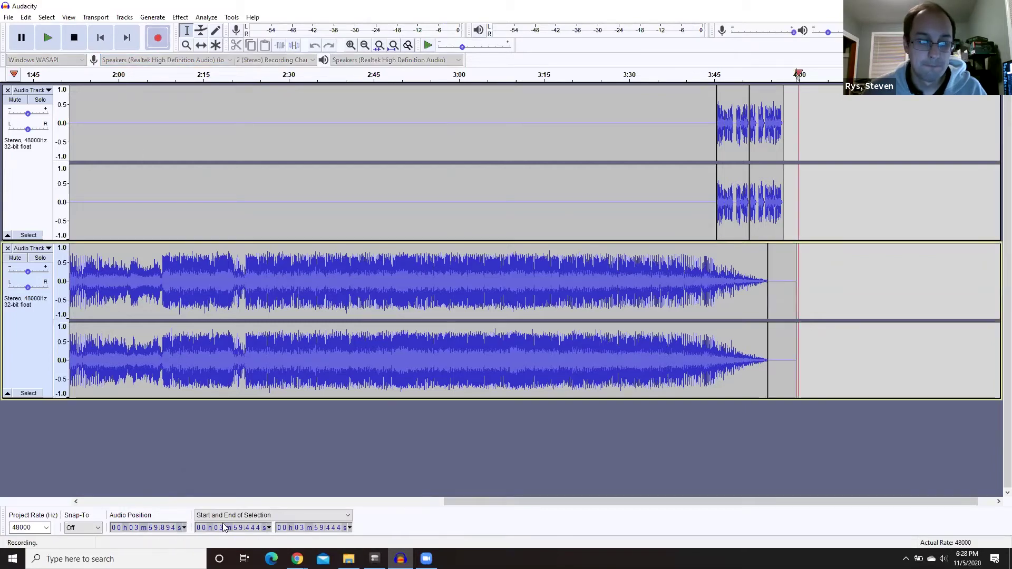
mouse_move(298, 558)
left_click(273, 529)
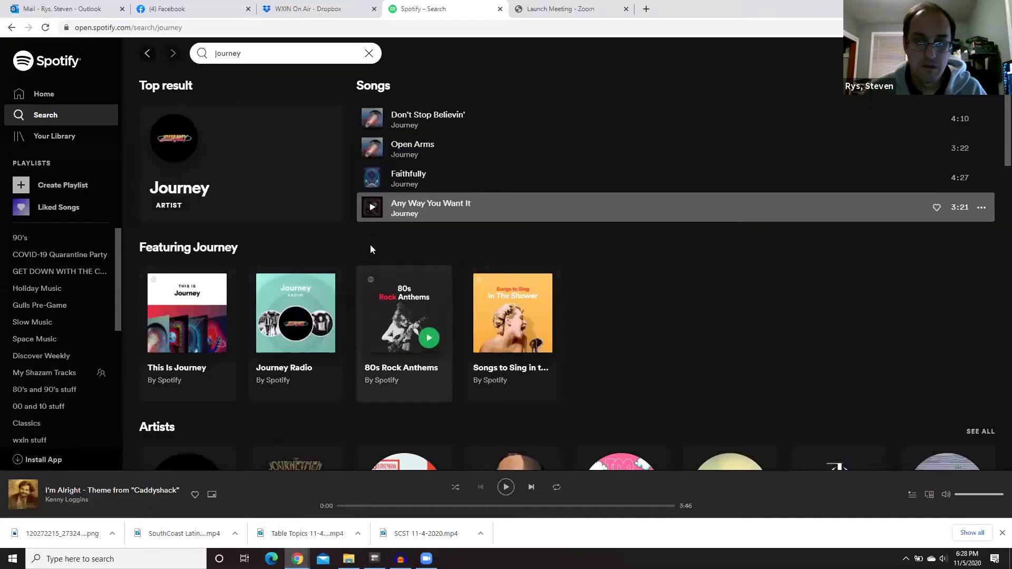
left_click(372, 207)
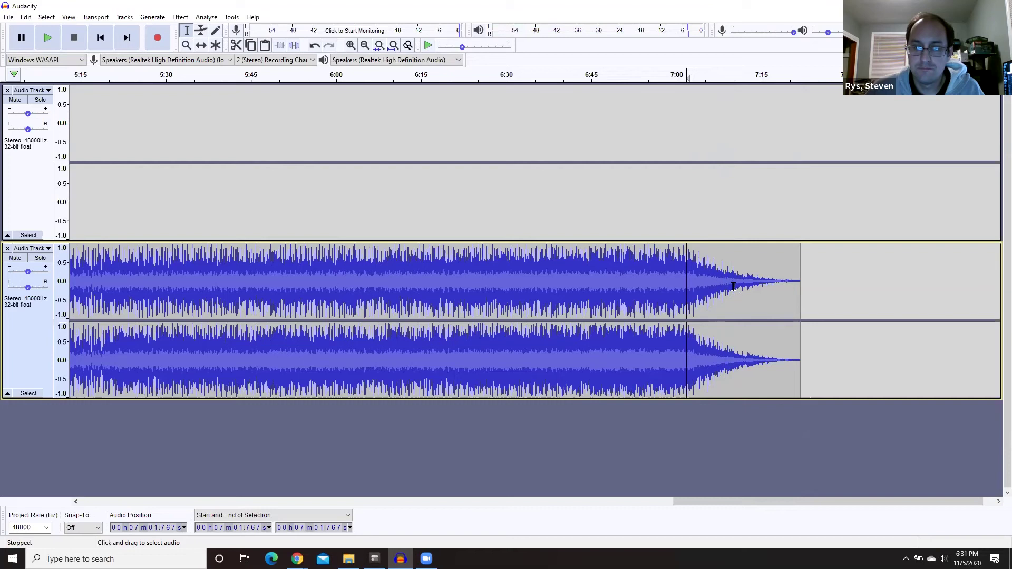
- Trim the recorded song's tail after 7:12 and delete the 3:56–4:03 gap between the songs
left_click_drag(746, 284, 813, 283)
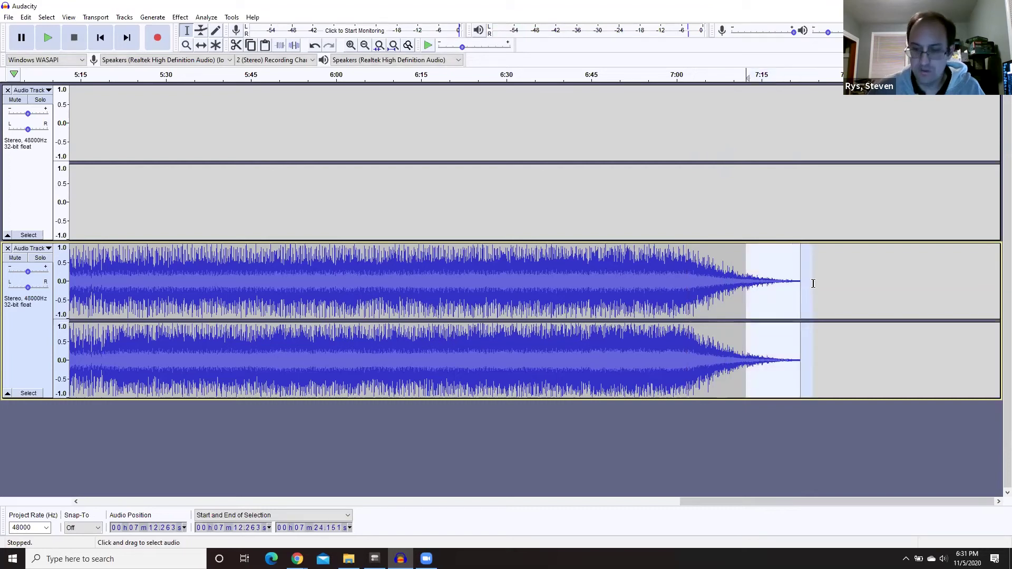
key("Delete")
left_click_drag(745, 502, 445, 504)
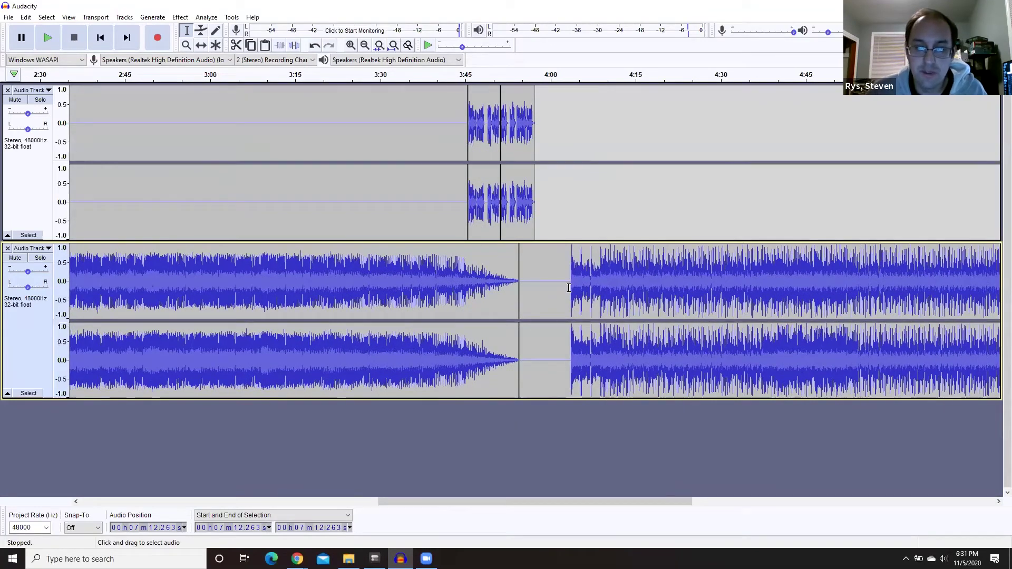
left_click_drag(569, 287, 524, 286)
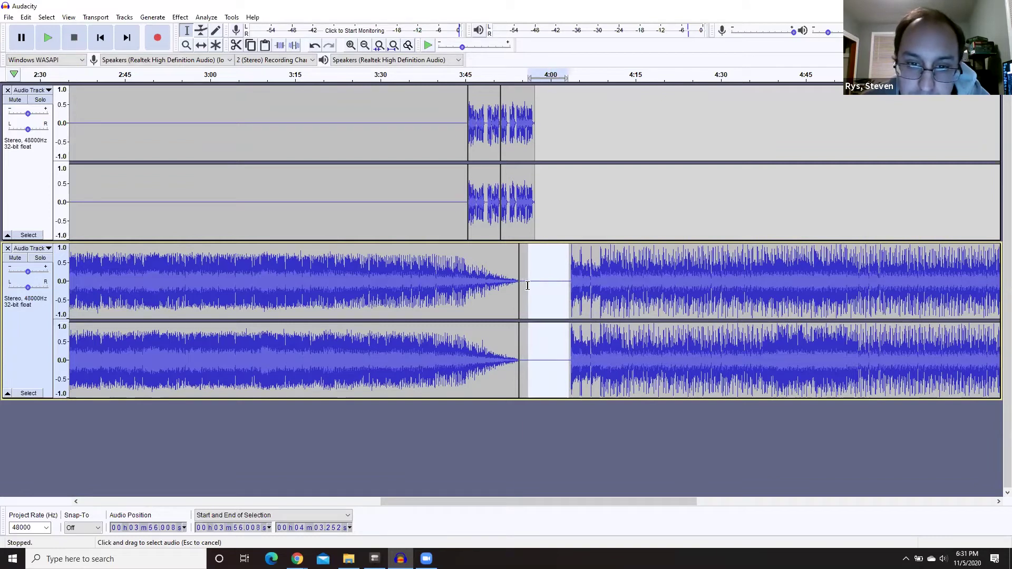
key("Delete")
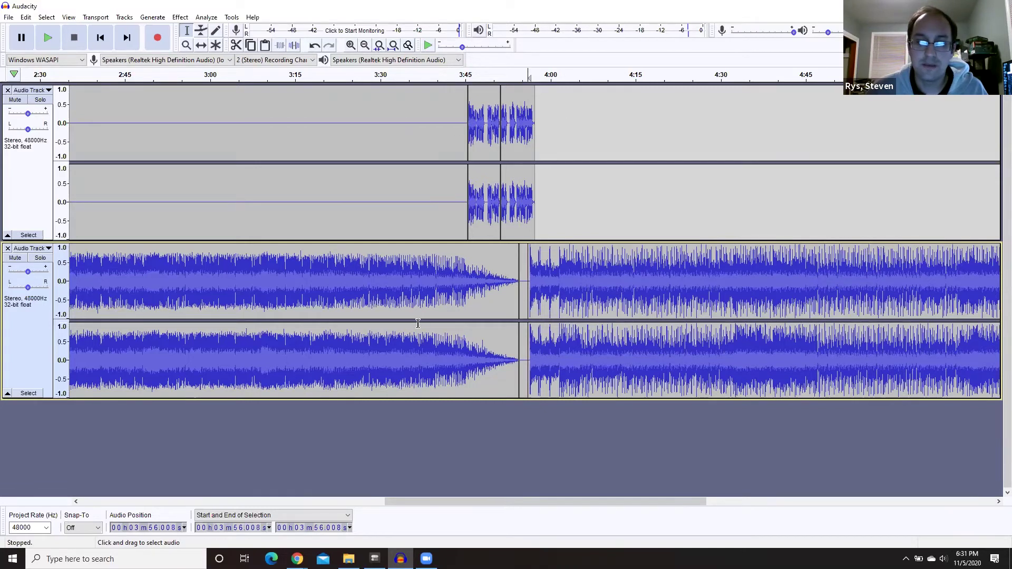
left_click(445, 73)
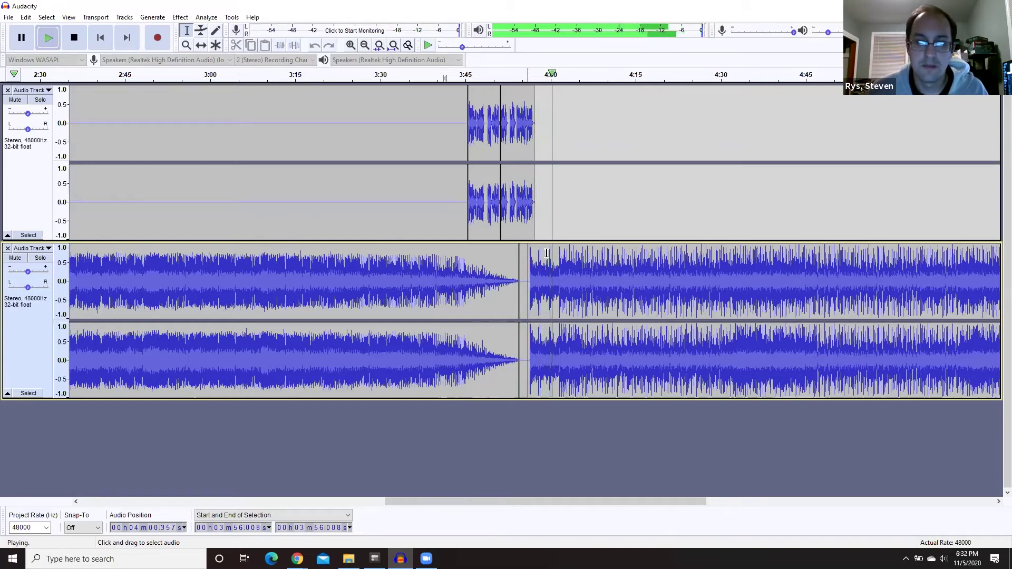
key("space")
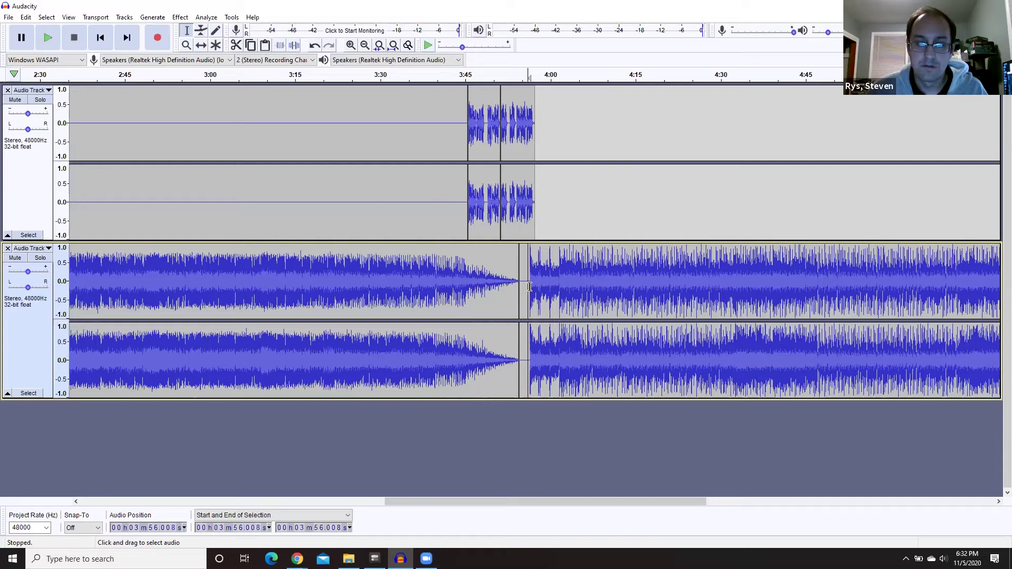
- Time-shift Any Way You Want It to start near 3:57, previewing the transition after each nudge
left_click_drag(530, 287, 937, 287)
left_click_drag(751, 498, 454, 501)
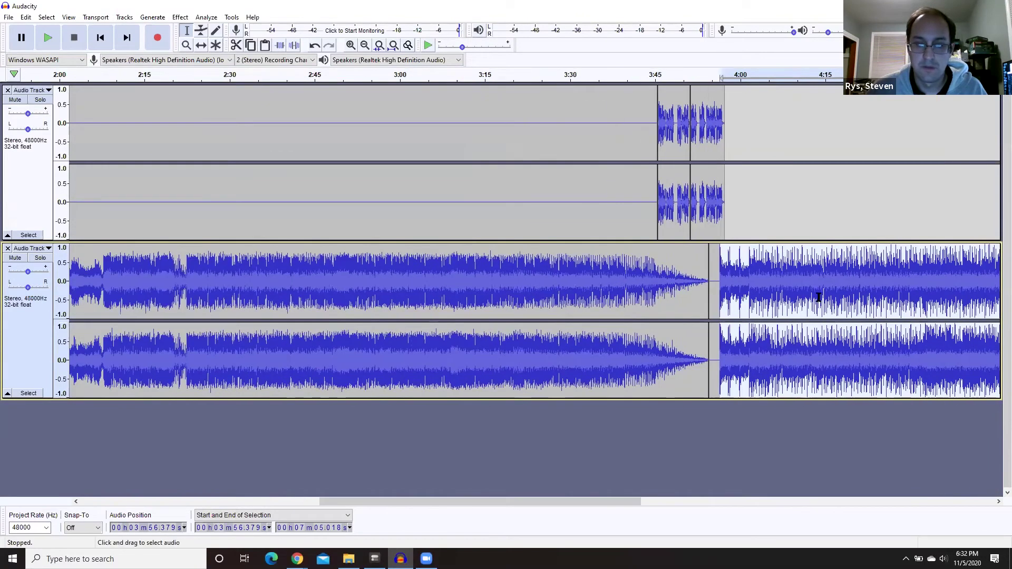
key("F5")
mouse_move(755, 296)
left_mouse_down()
mouse_move(774, 296)
mouse_move(751, 296)
left_mouse_up()
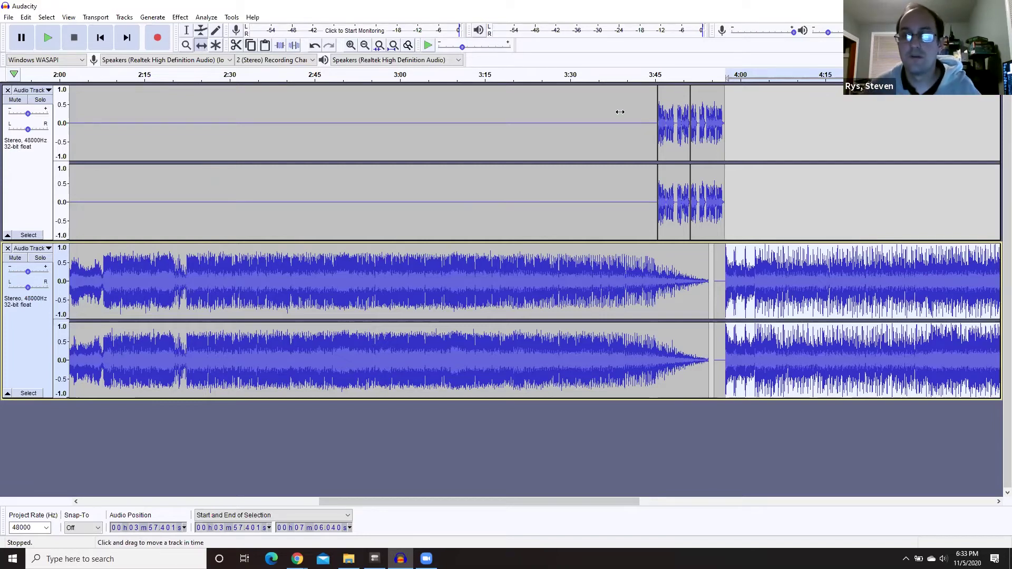
left_click(714, 76)
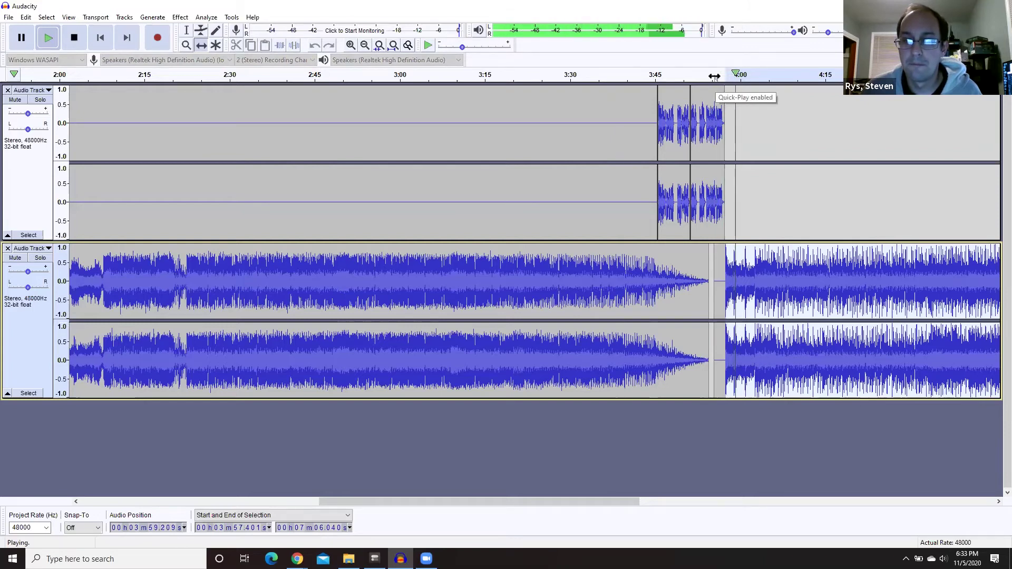
key("space")
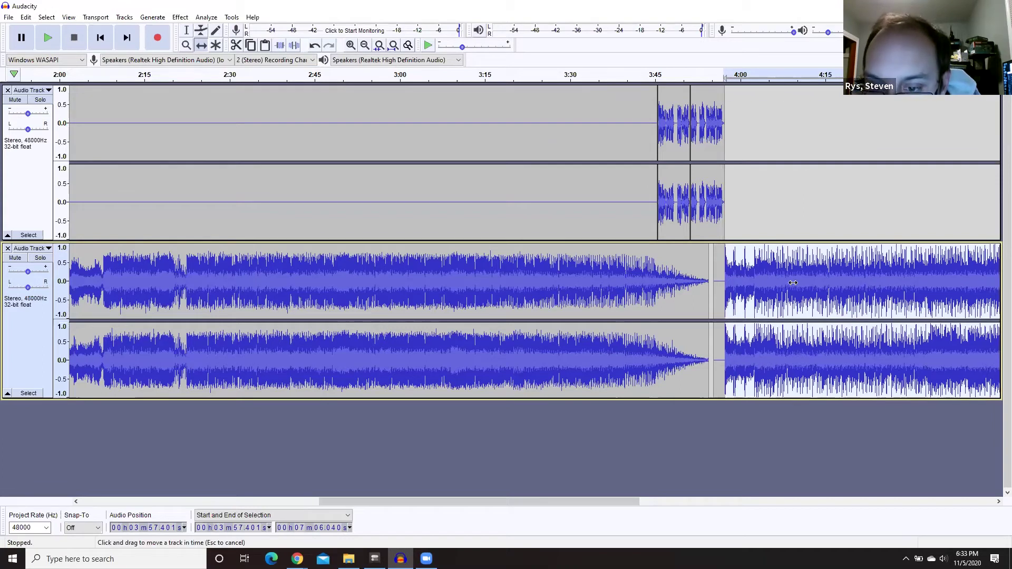
left_click_drag(770, 261, 767, 261)
left_click(711, 77)
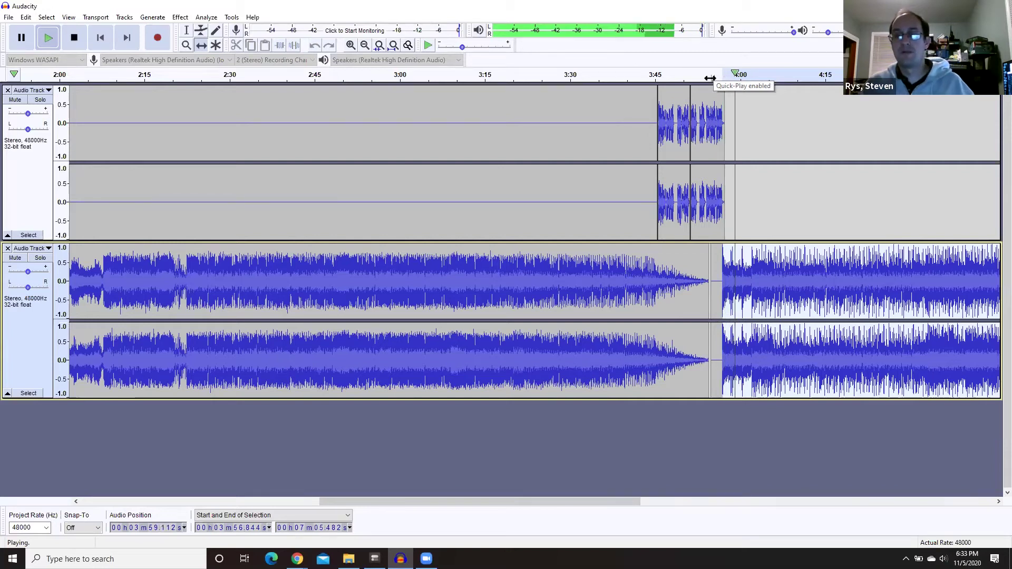
left_click(686, 74)
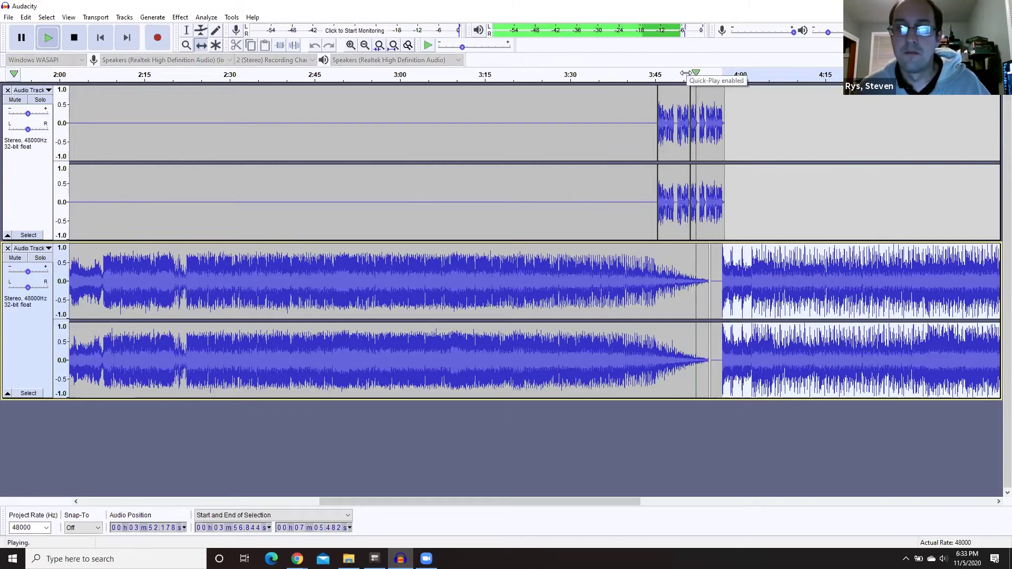
left_click(687, 73)
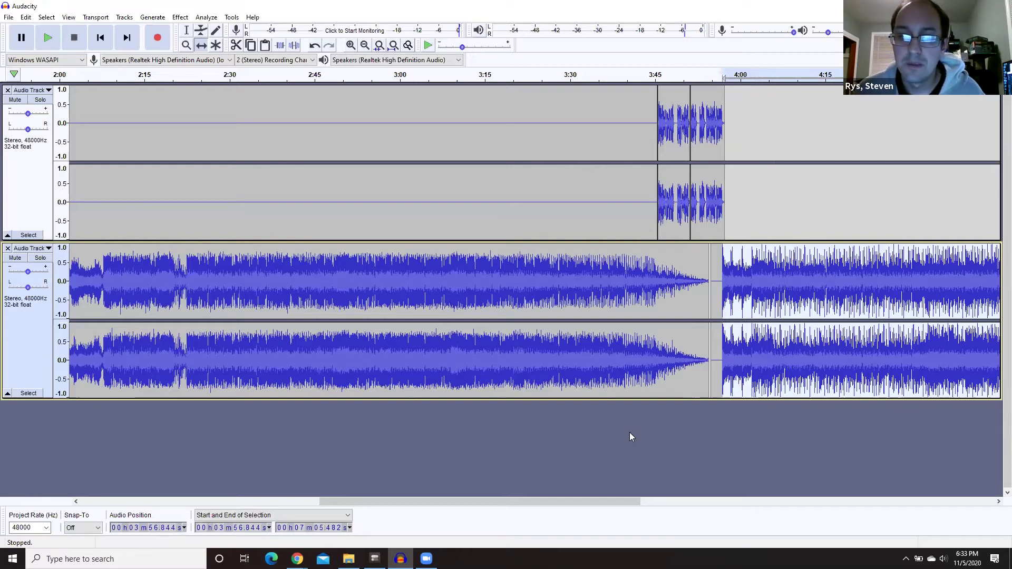
left_click_drag(443, 502, 854, 508)
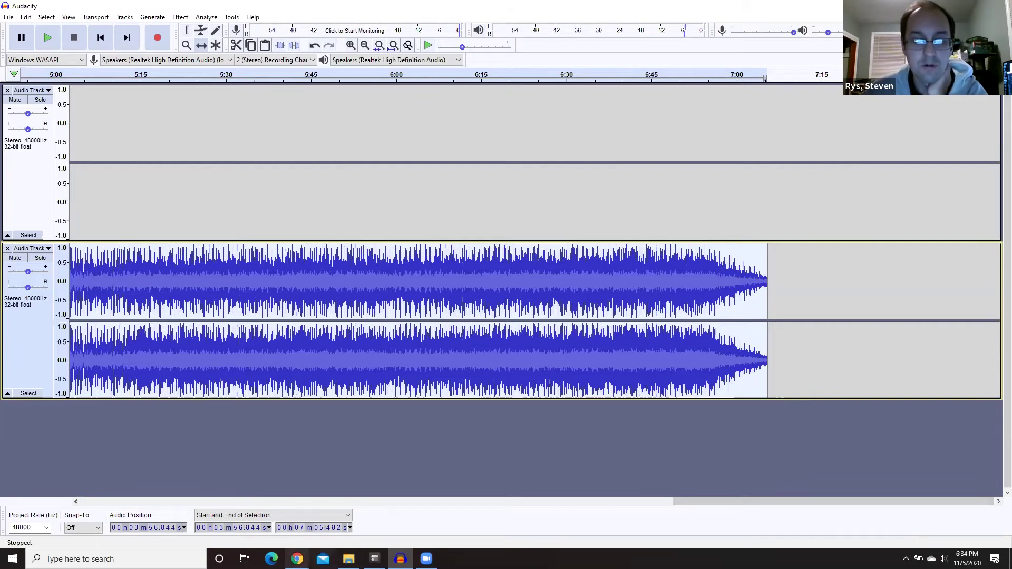
- Open WXIN Liners > General in the WXIN On Air Dropbox and preview Spongebob Liner.m4a
mouse_move(298, 553)
mouse_move(310, 535)
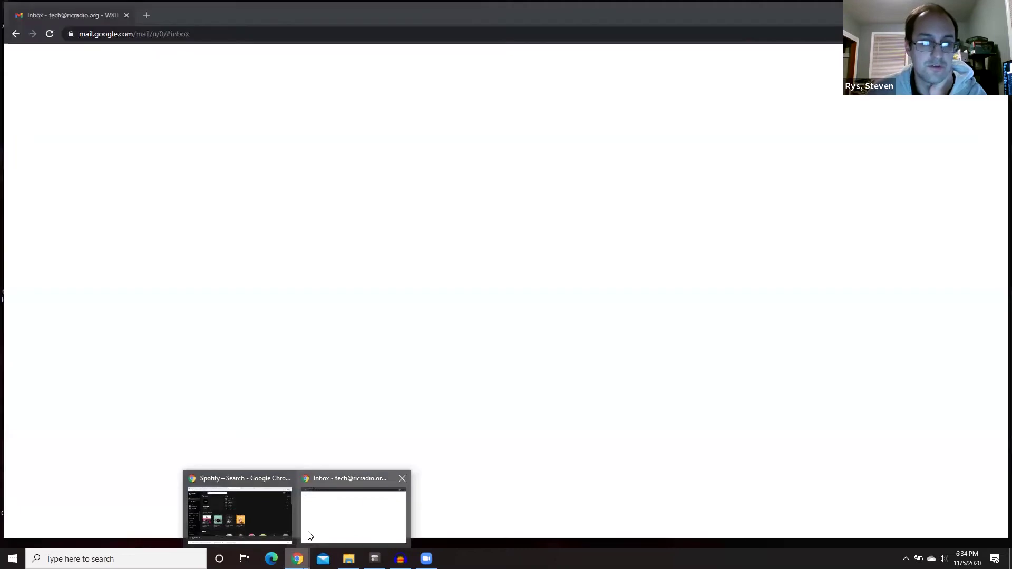
left_click(268, 530)
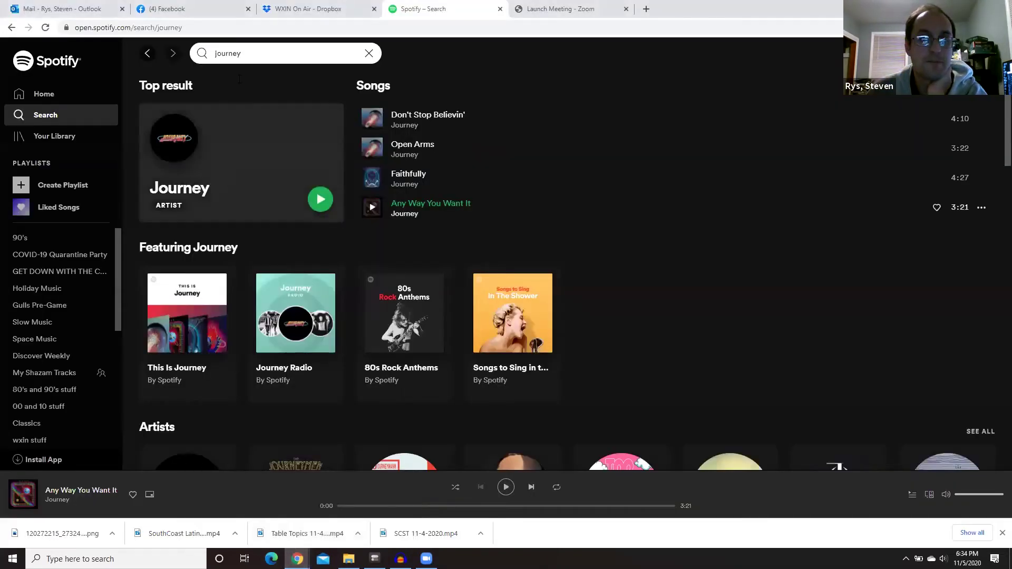
left_click(284, 11)
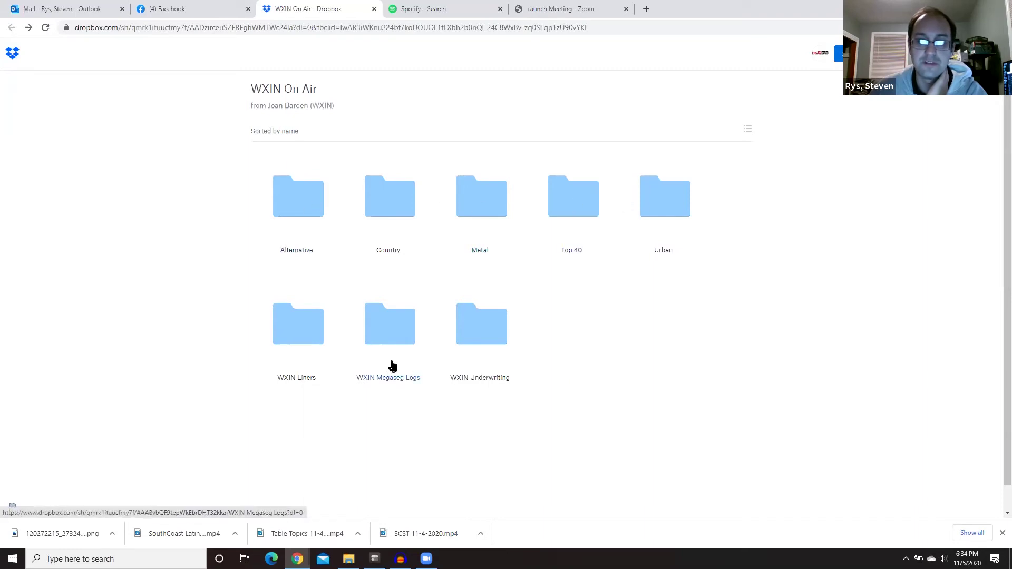
left_click(301, 337)
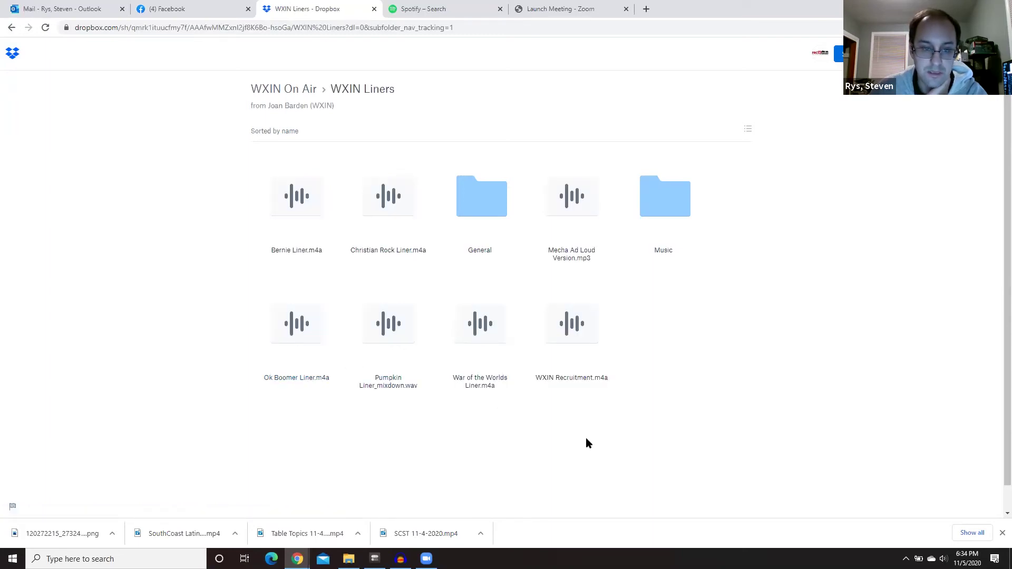
left_click(511, 211)
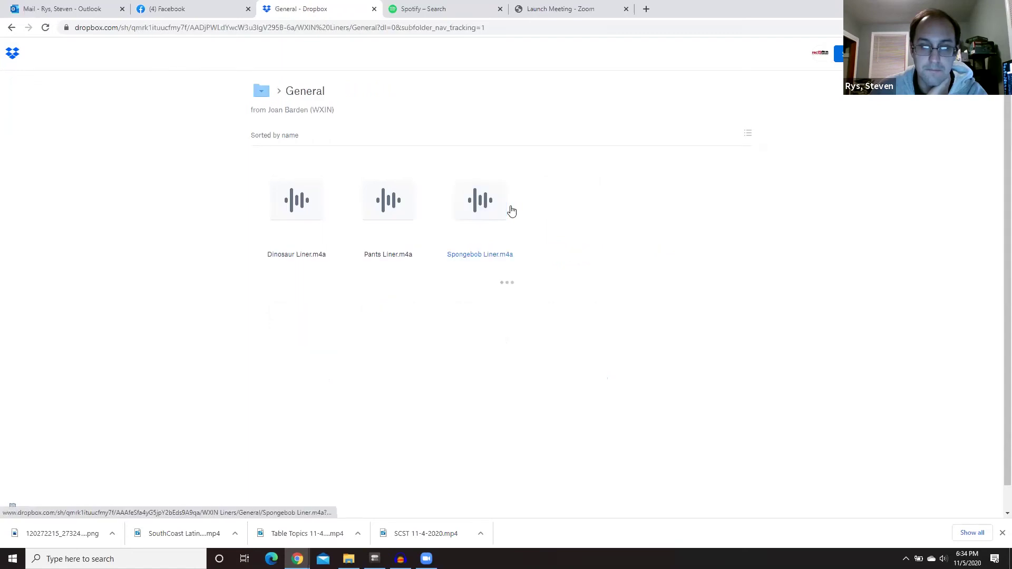
left_click(474, 188)
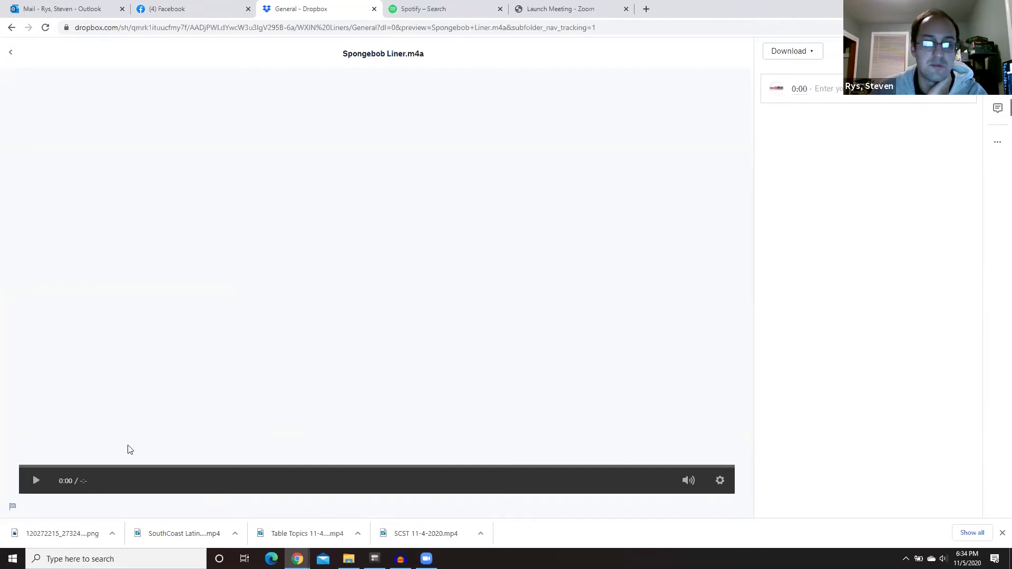
- Direct-download Spongebob Liner.m4a into the Music folder and return to Audacity
left_click(796, 53)
left_click(791, 75)
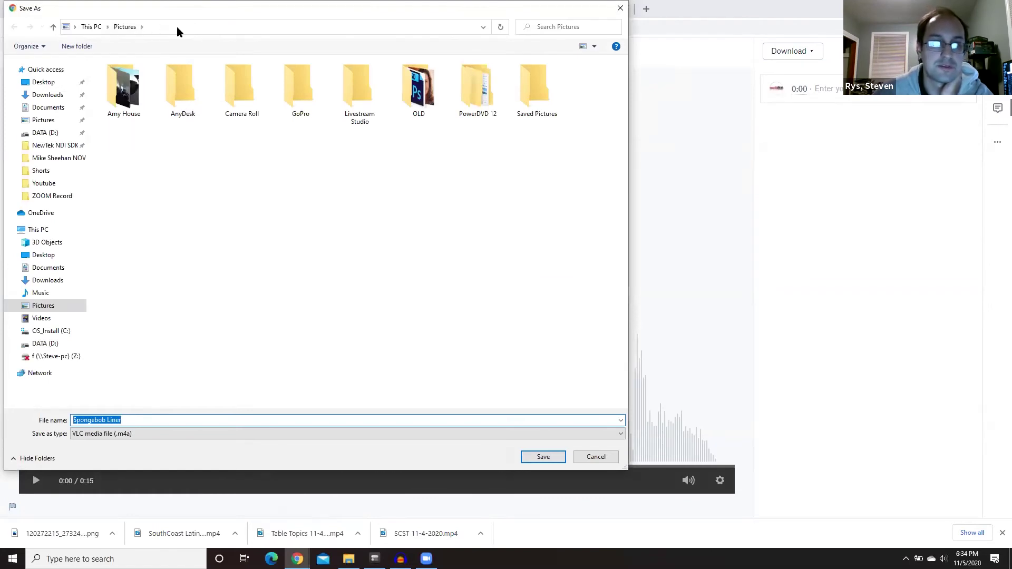
left_click(176, 27)
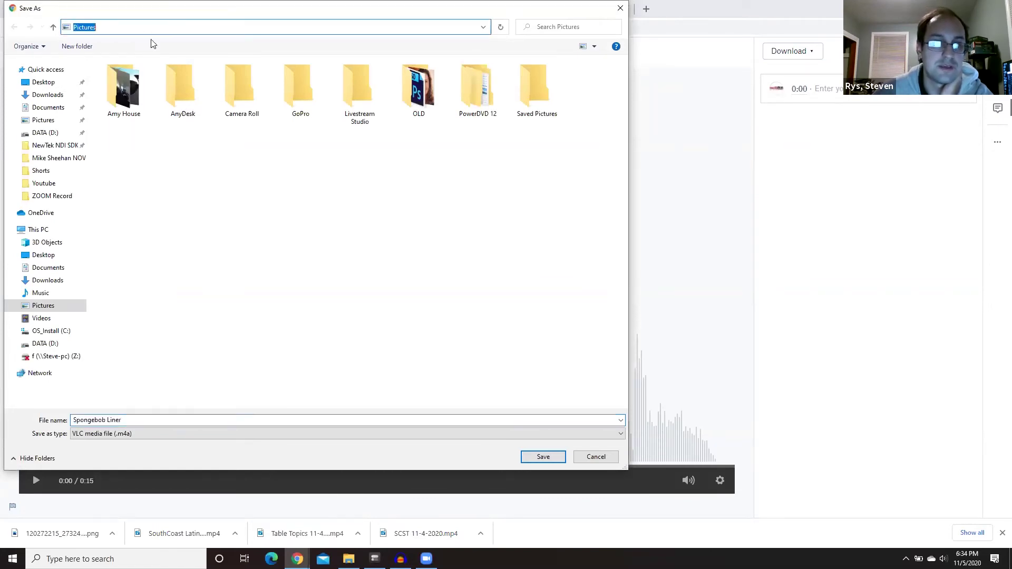
left_click(42, 294)
left_click(543, 457)
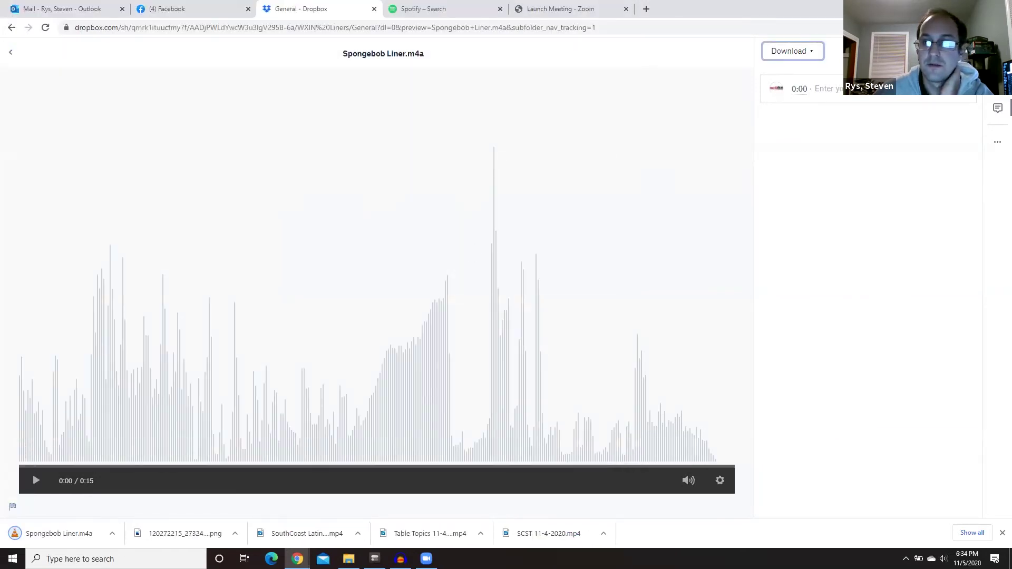
key("alt+Tab")
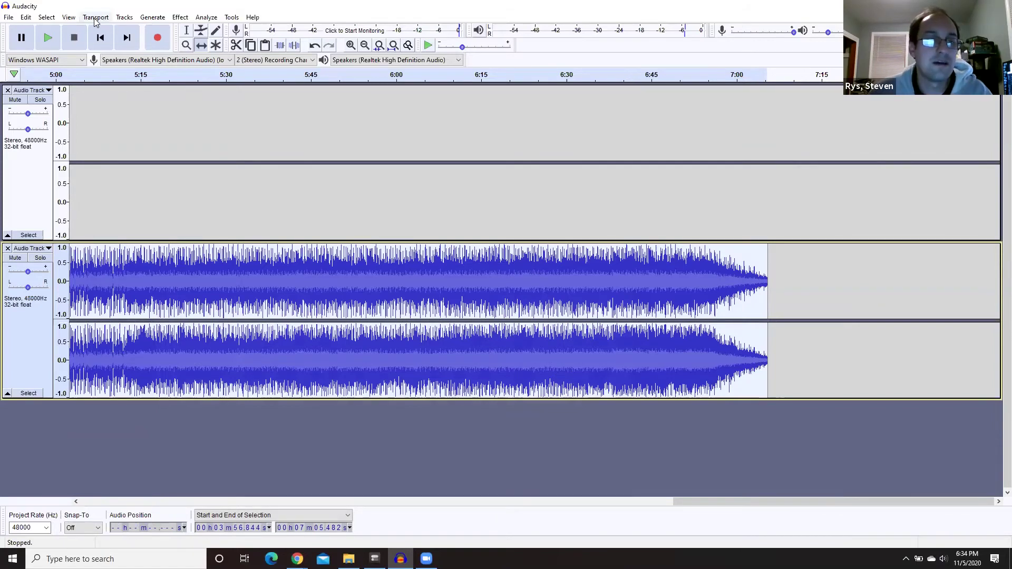
- Add a new stereo track below the music track
left_click(124, 17)
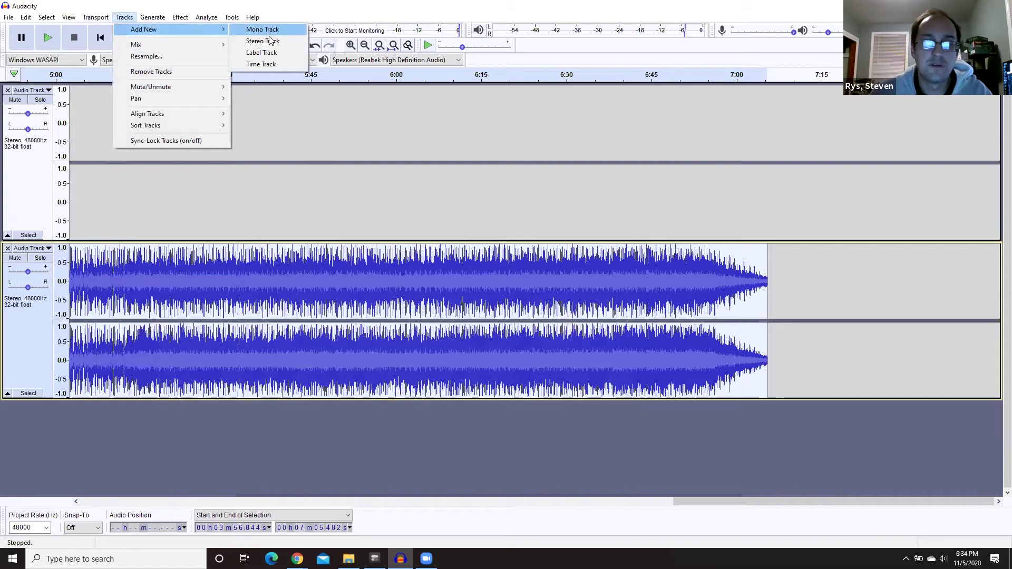
left_click(270, 42)
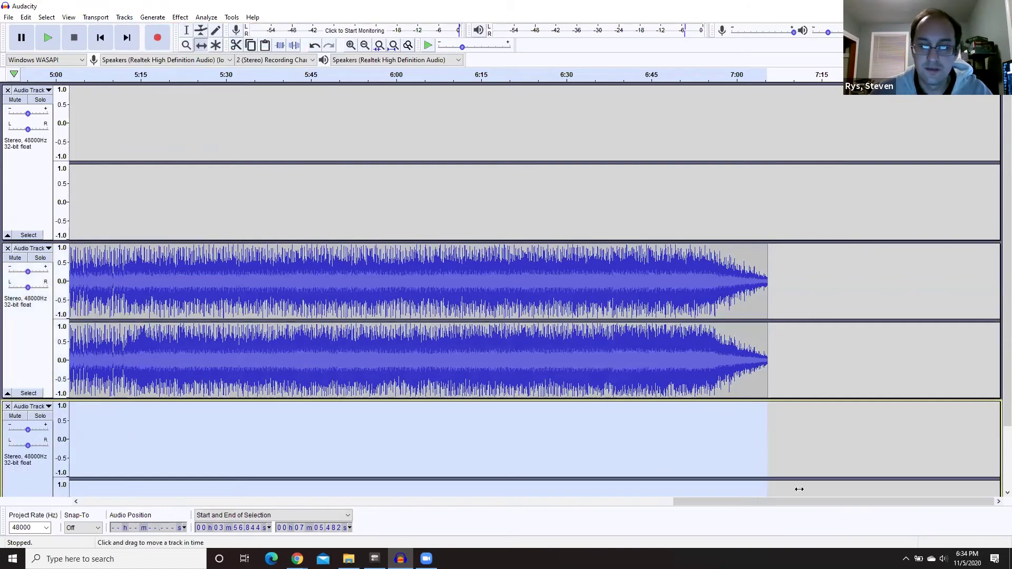
scroll(749, 464, "down", 2)
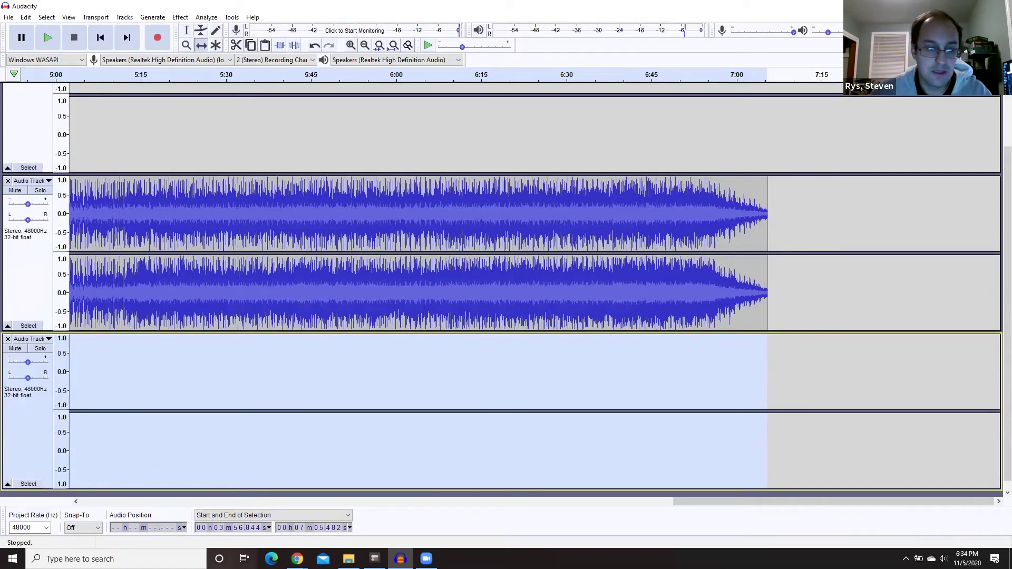
- Try dragging Spongebob Liner from the Music folder into Audacity and dismiss the import error
left_click(349, 559)
left_click(284, 175)
left_click_drag(620, 357, 837, 433)
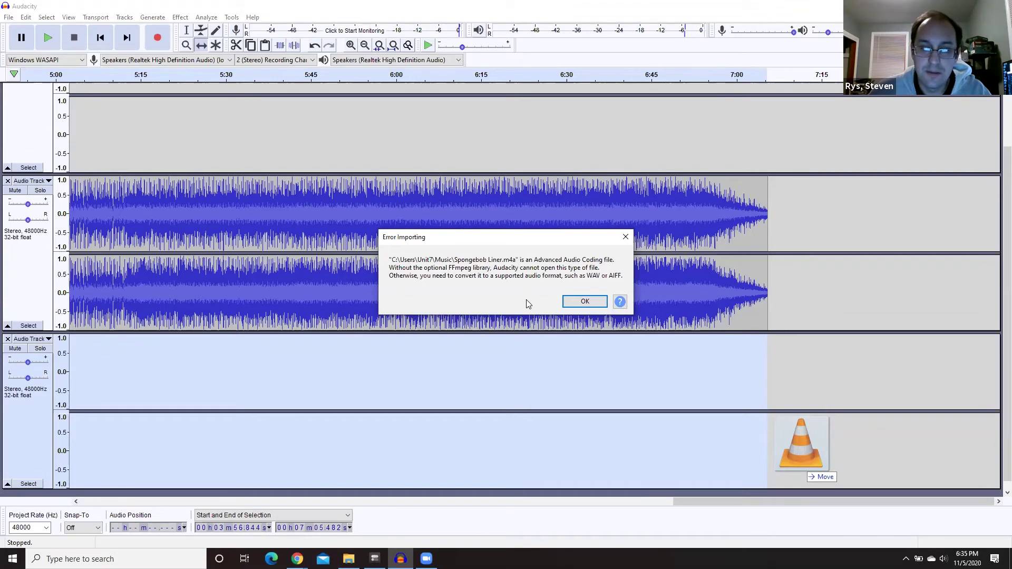
left_click(583, 301)
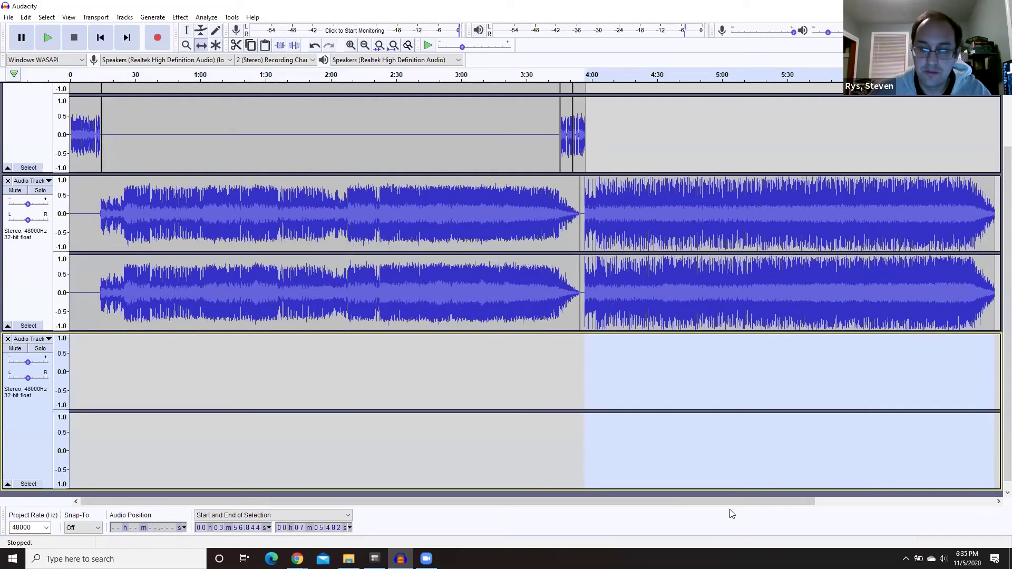
- Launch Any Video Converter from Start menu search and open File Explorer on the Music folder
scroll(802, 514, "right", 3)
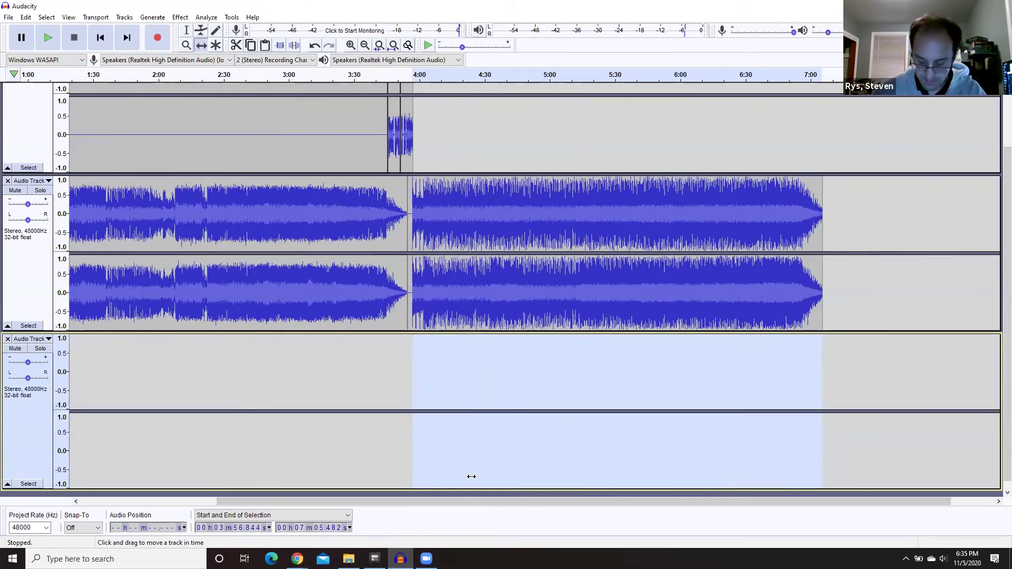
key("super")
type("amny")
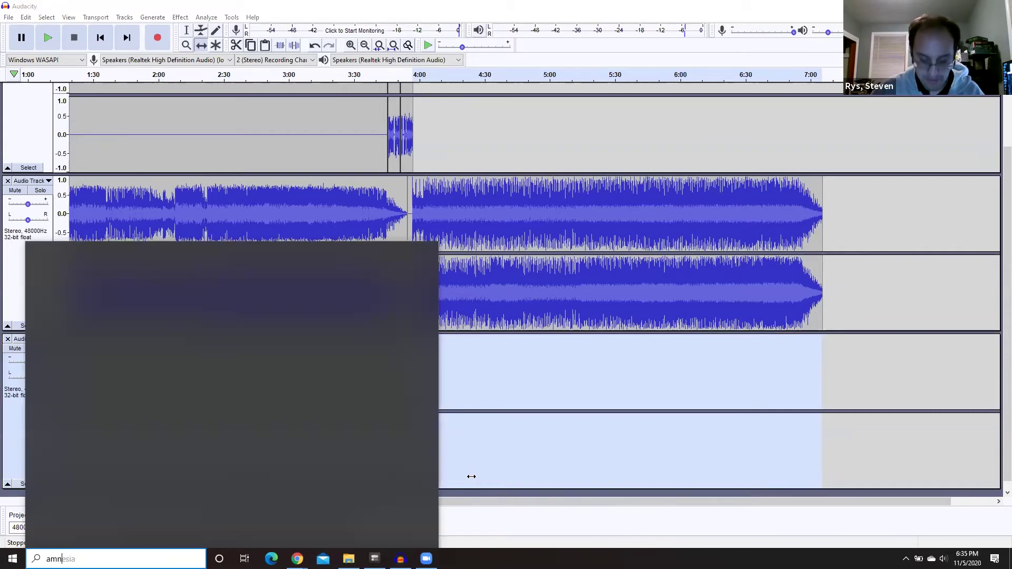
key("BackSpace")
key("BackSpace")
key("BackSpace")
type("nyDesk")
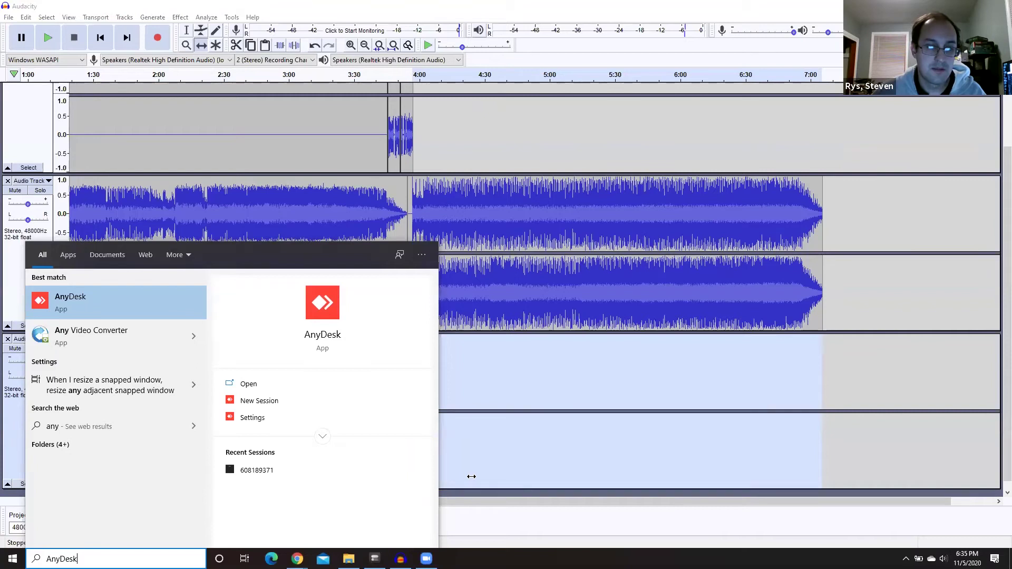
key("Down")
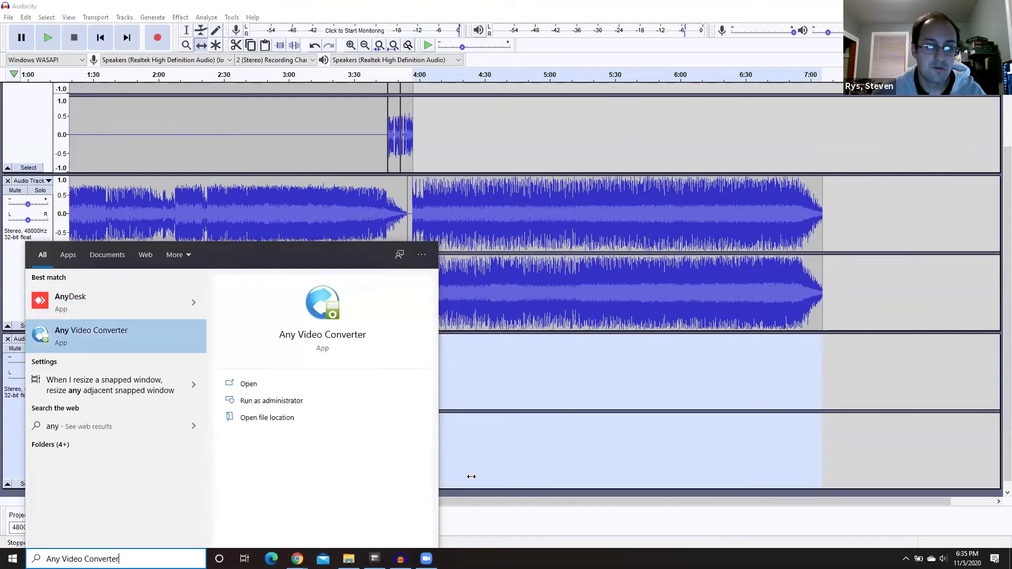
key("Escape")
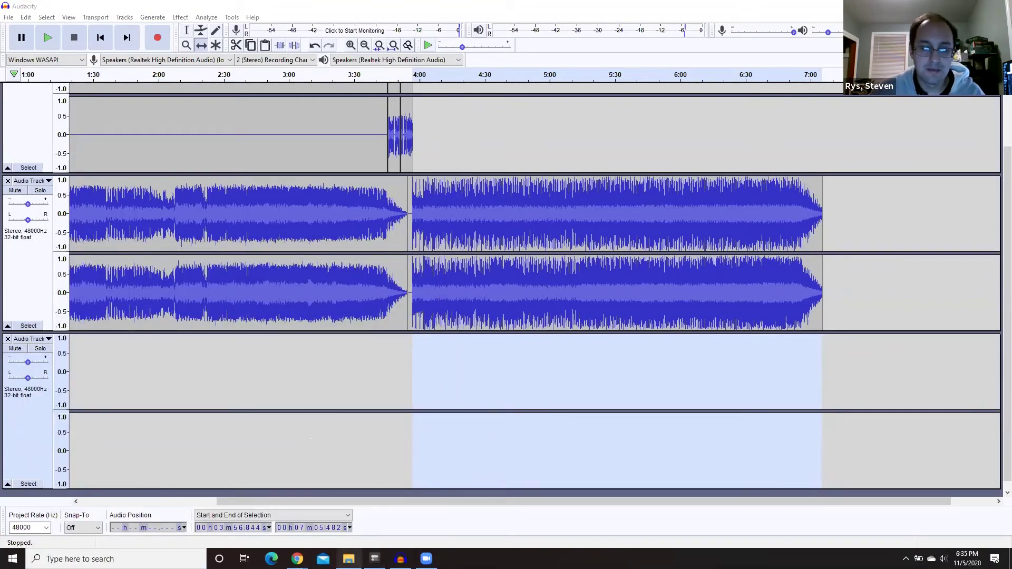
left_click(348, 559)
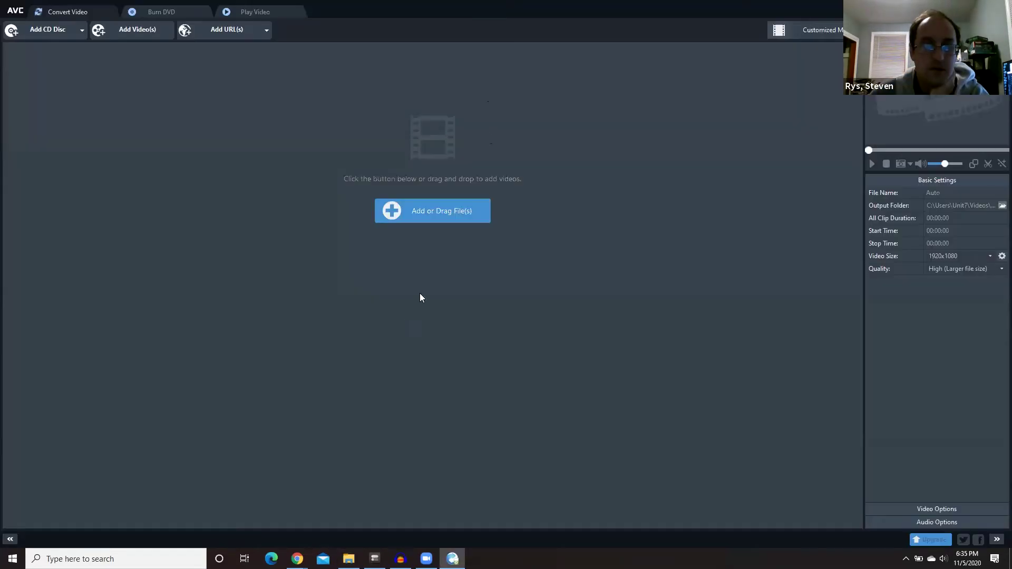
- Load Spongebob Liner from the Music folder into Any Video Converter
left_click(448, 224)
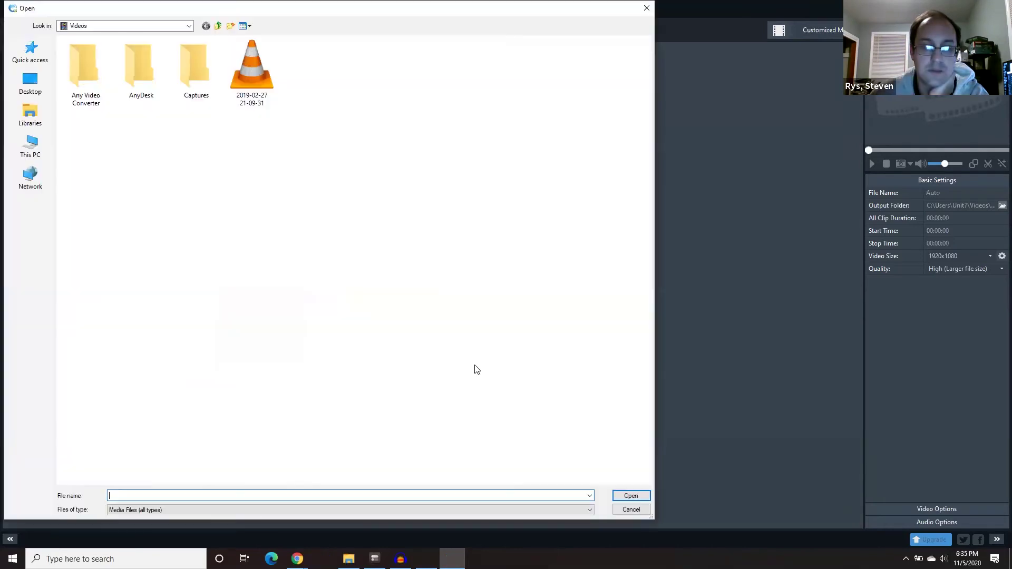
left_click(32, 138)
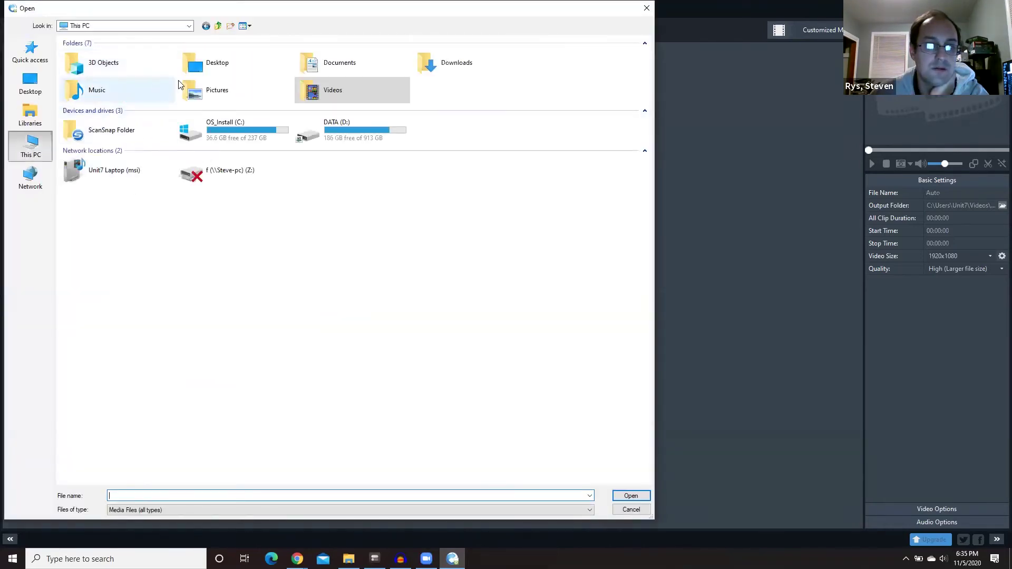
double_click(134, 93)
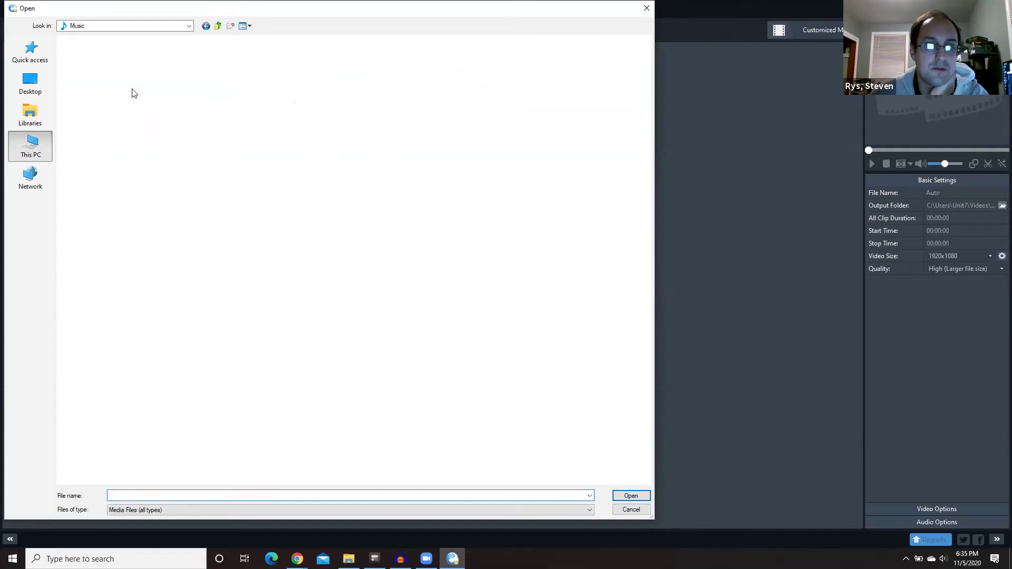
double_click(112, 75)
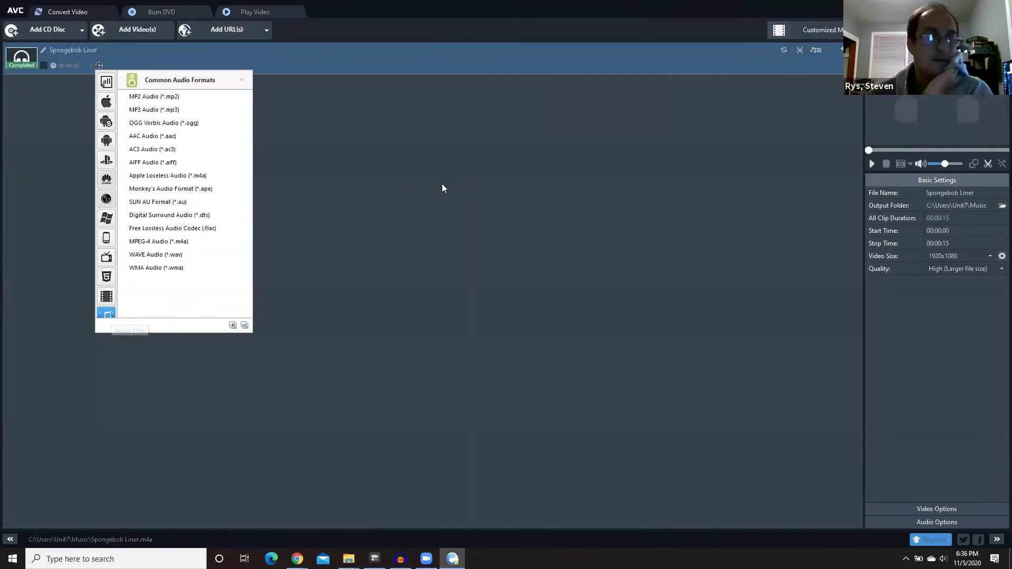
left_click(442, 188)
- Convert it to MP3 with output folder C:\Users\Unit7\Music, declining the Pro offer
left_click(100, 65)
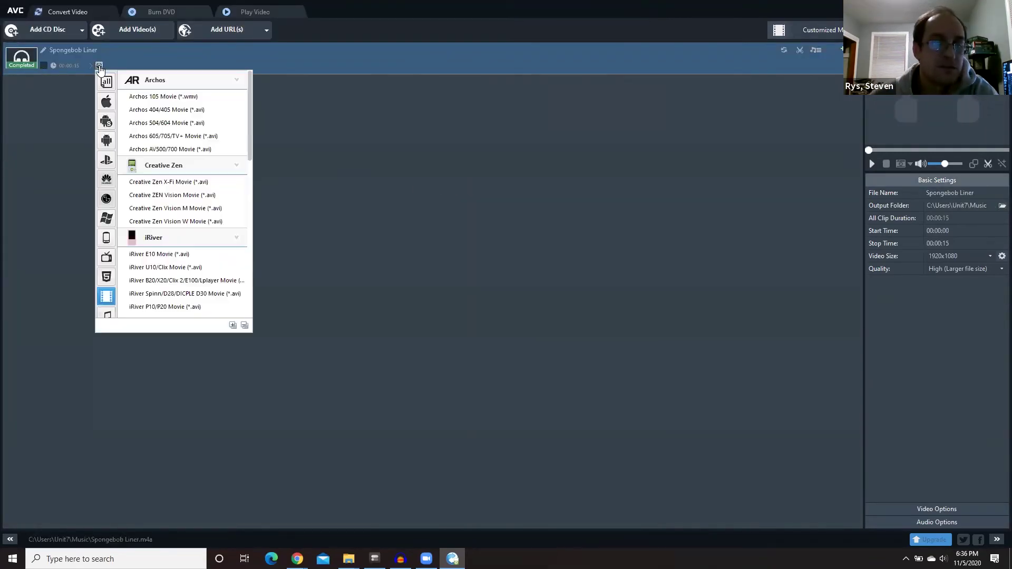
left_click(111, 315)
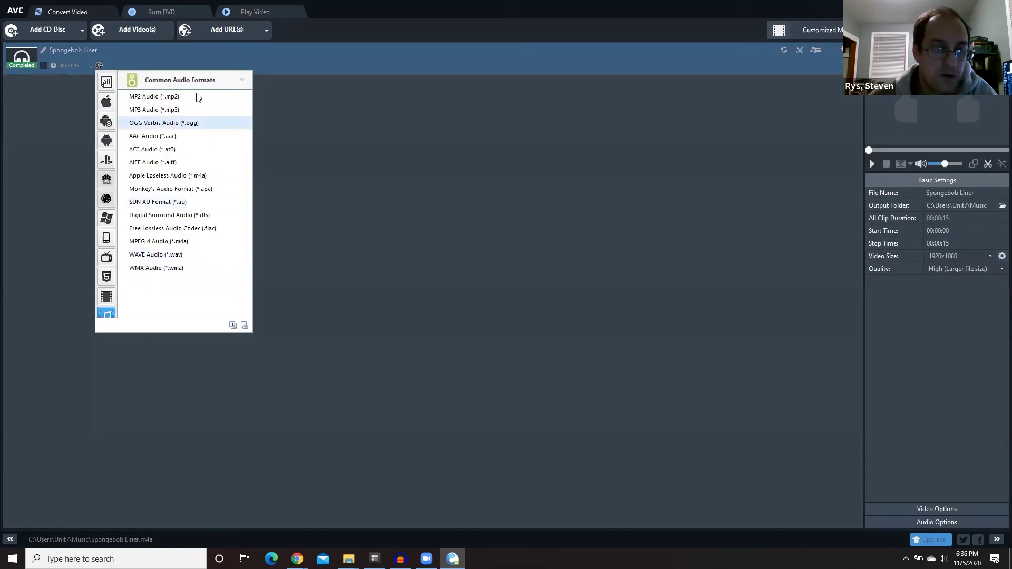
left_click(187, 110)
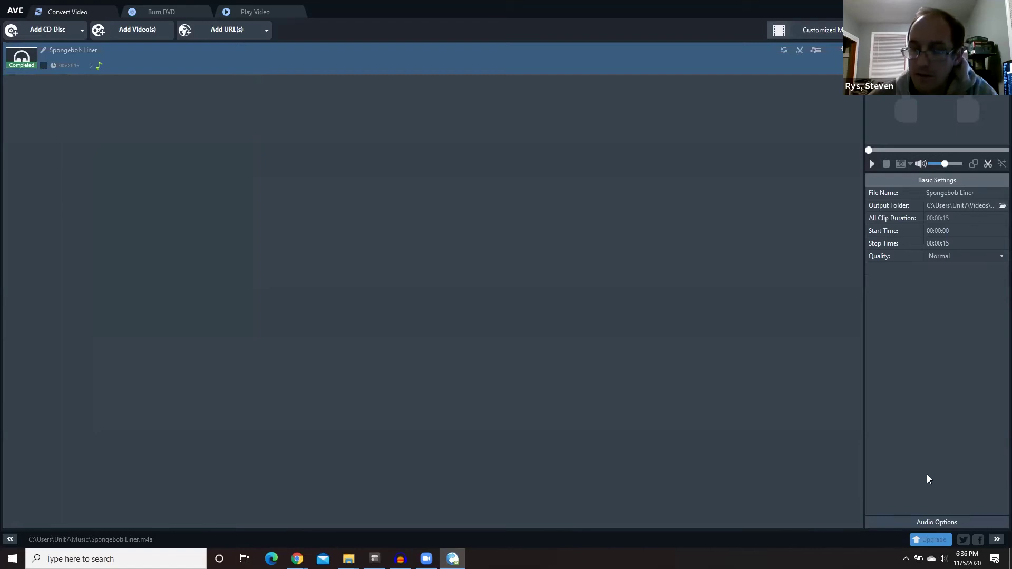
left_click(1001, 206)
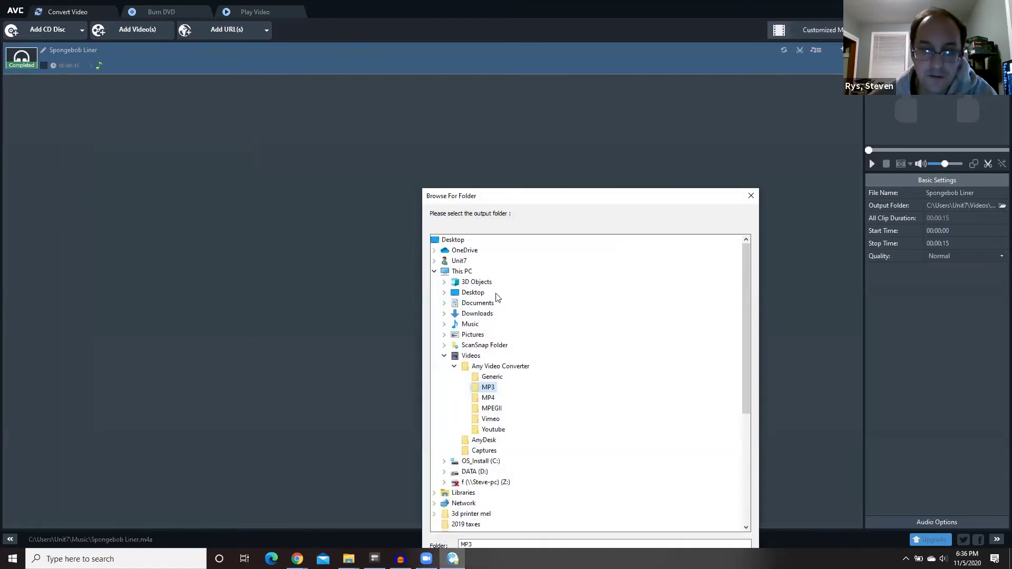
double_click(467, 325)
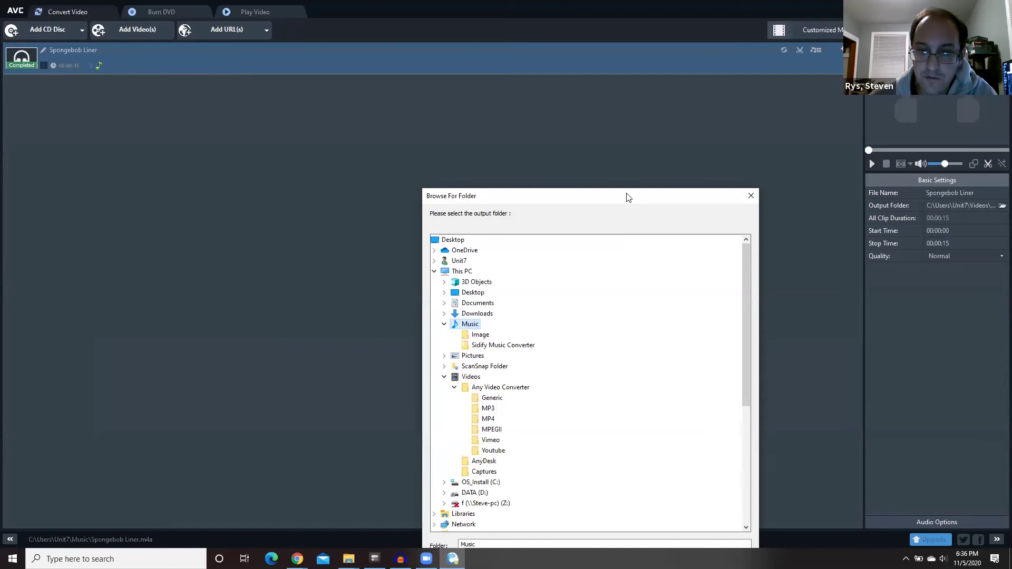
left_click_drag(627, 198, 628, 133)
left_click(640, 497)
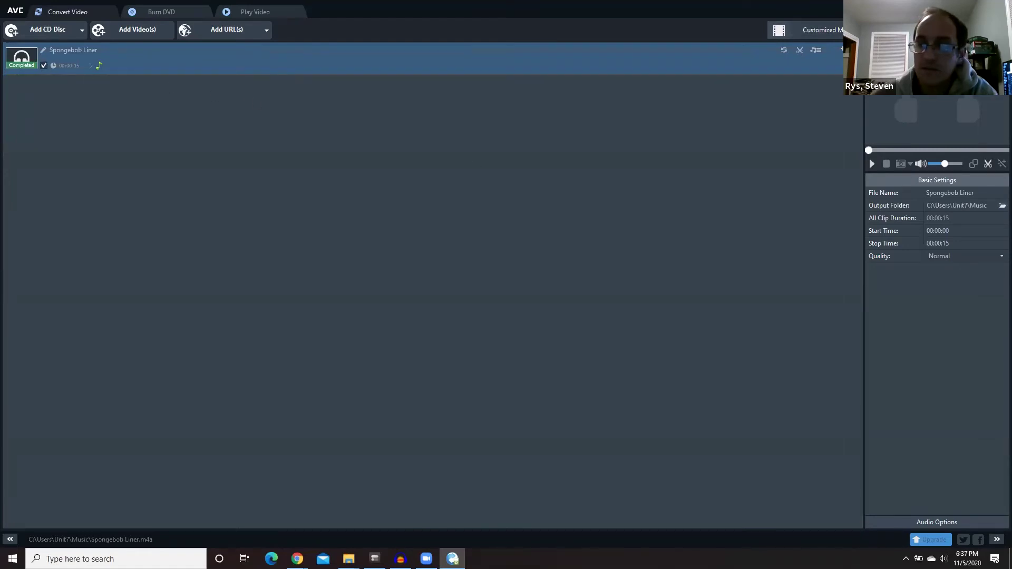
left_click(654, 372)
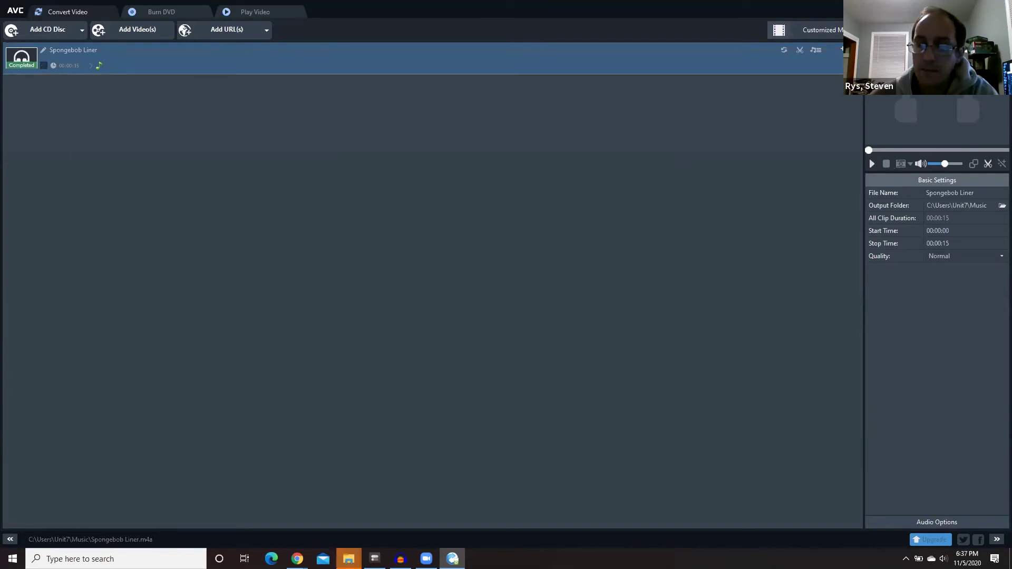
- Drag the converted Spongebob Liner from the Music folder onto Audacity's third track and select its clip
left_click(973, 10)
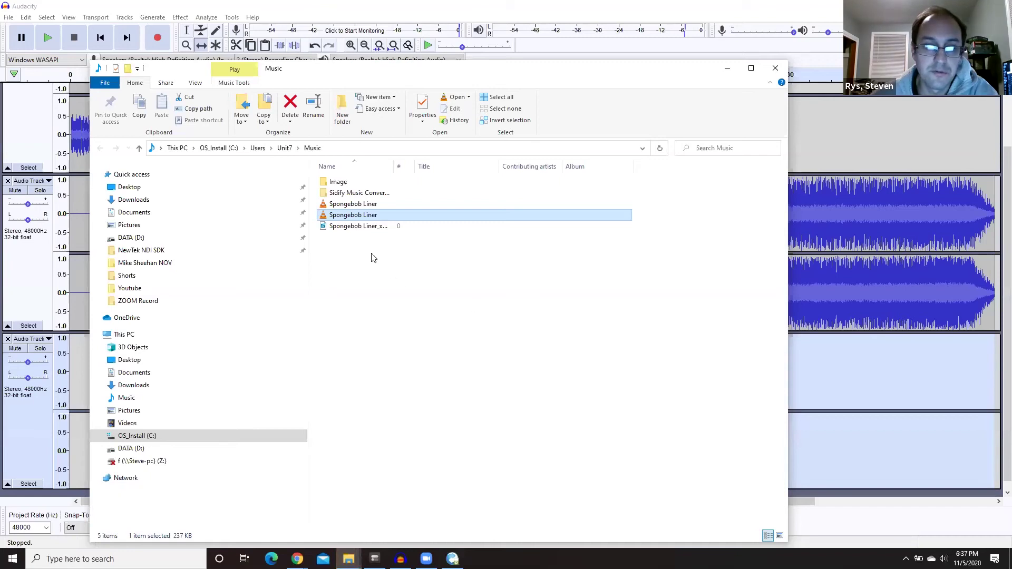
left_click(354, 230)
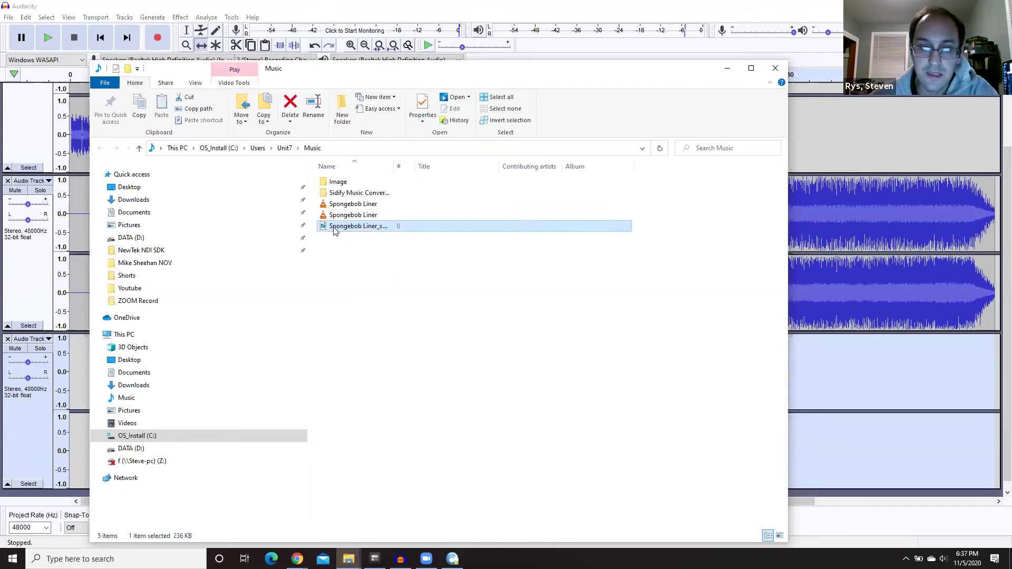
left_click_drag(334, 231, 942, 395)
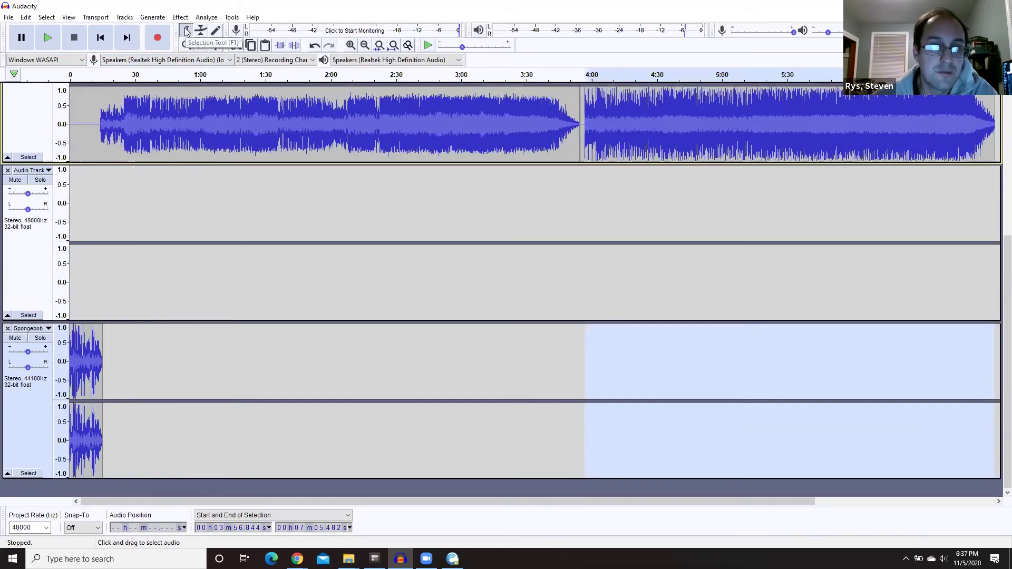
left_click_drag(112, 378, 984, 255)
- Time-shift the Spongebob liner clip to start where Any Way You Want It ends, around 7:05
left_click(201, 46)
left_click_drag(852, 263, 847, 282)
scroll(728, 481, "up", 5)
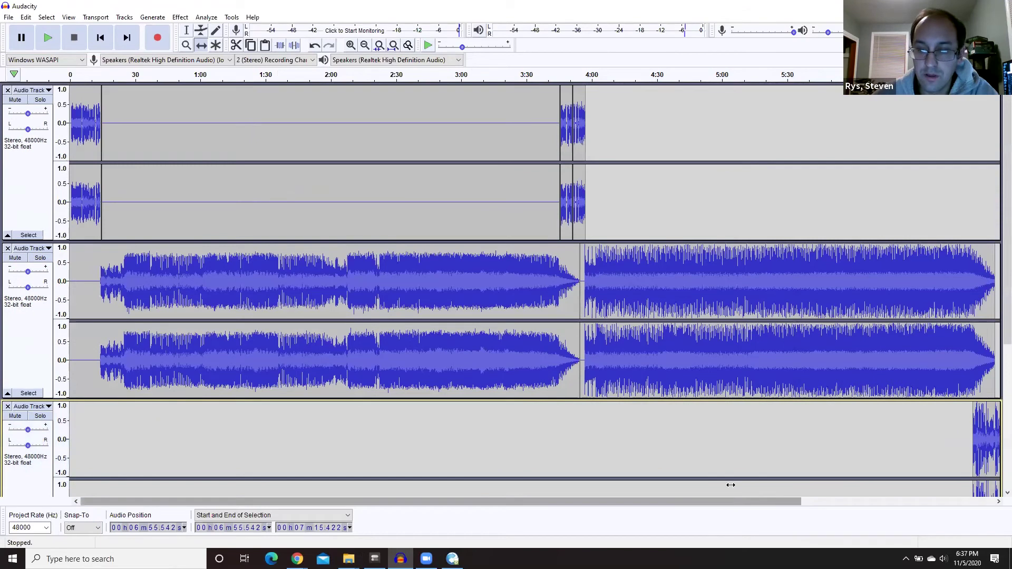
left_click_drag(730, 501, 878, 511)
scroll(833, 483, "right", 3)
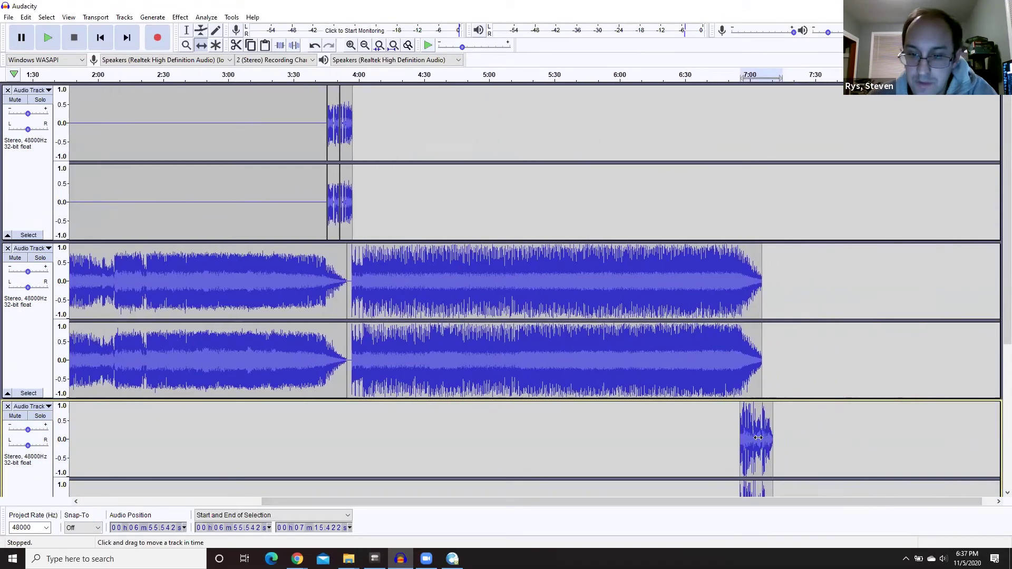
scroll(730, 429, "down", 2)
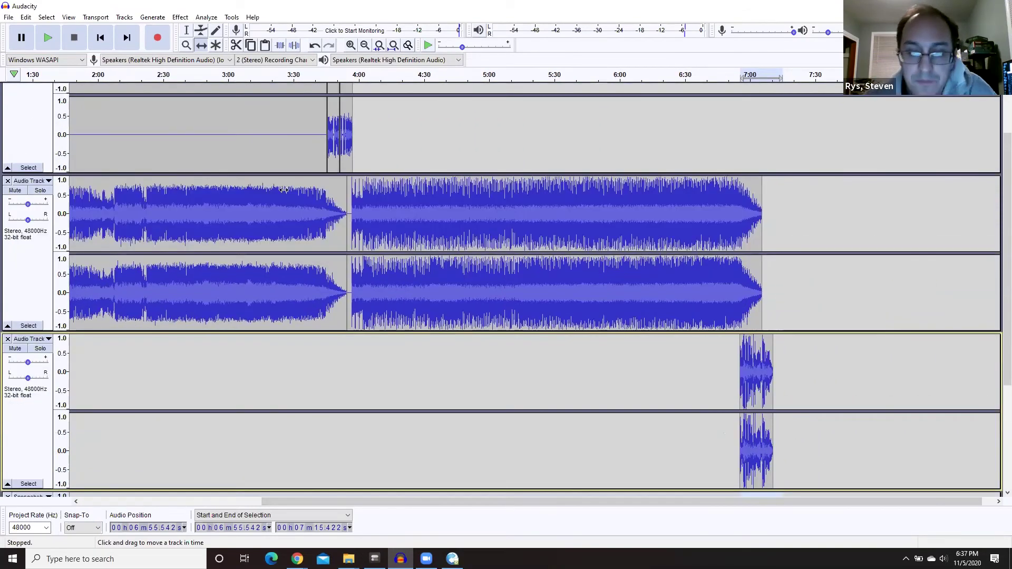
left_click(187, 30)
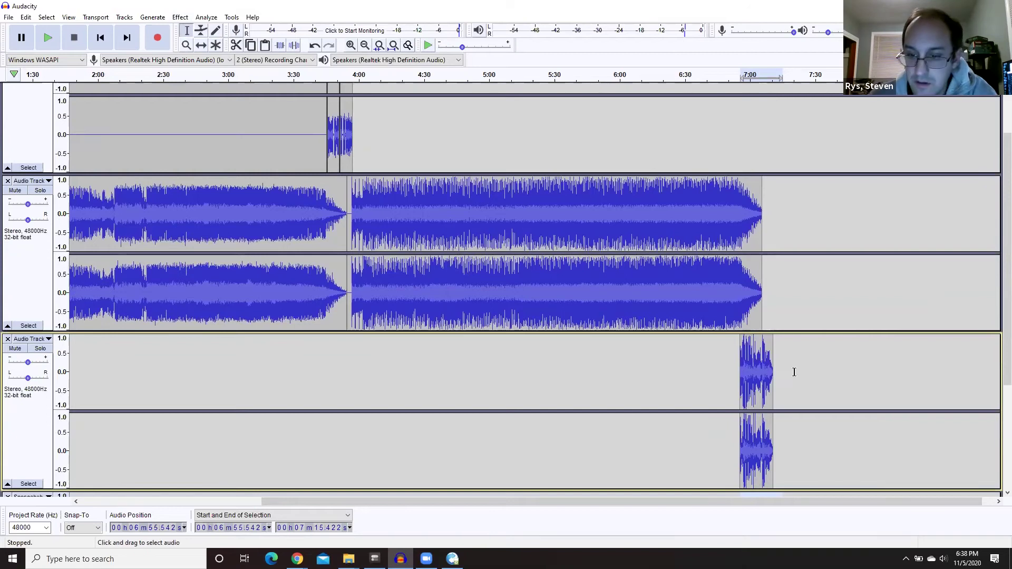
left_click_drag(793, 372, 694, 377)
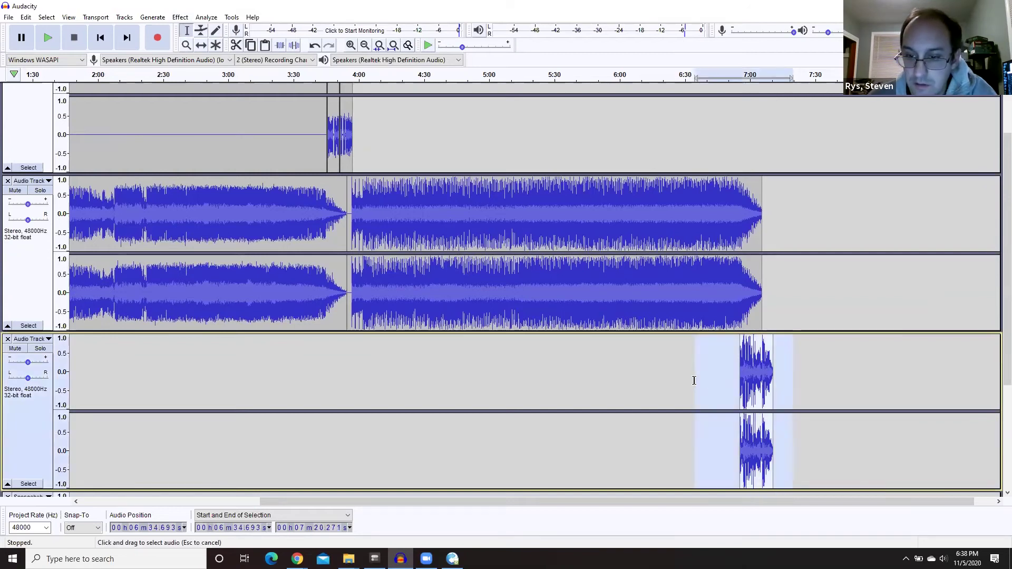
left_click(201, 45)
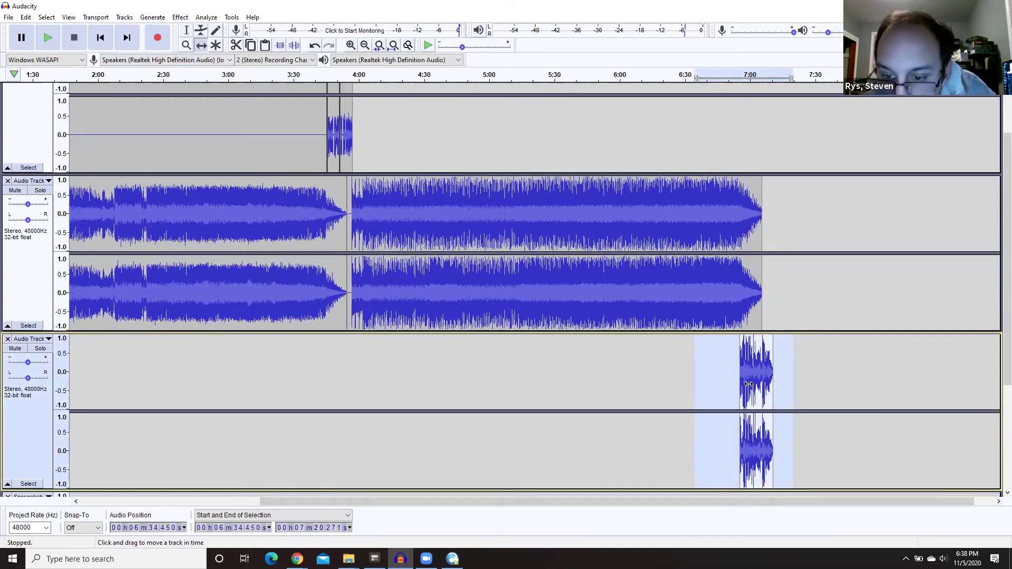
left_click_drag(749, 384, 770, 384)
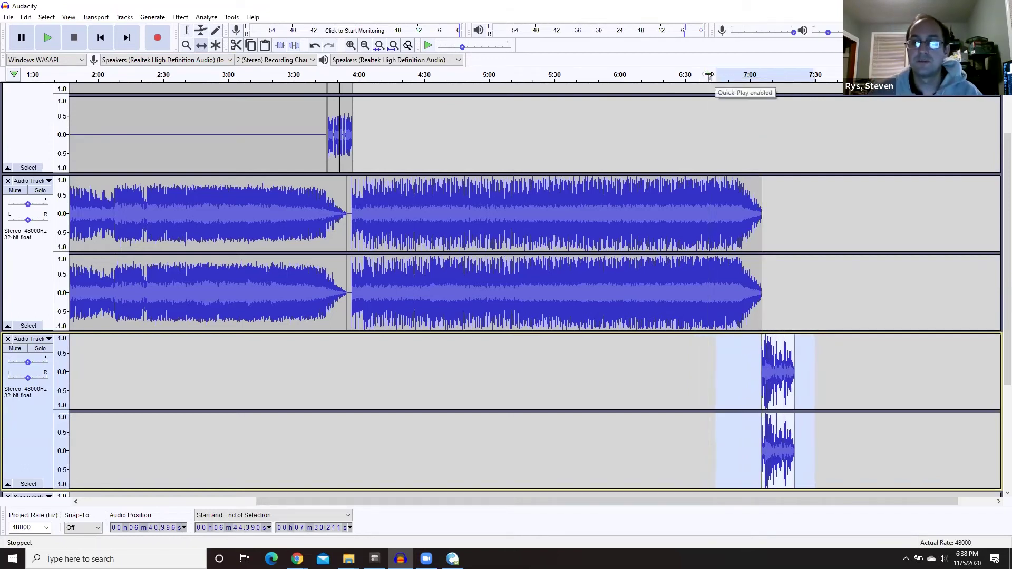
left_click(738, 78)
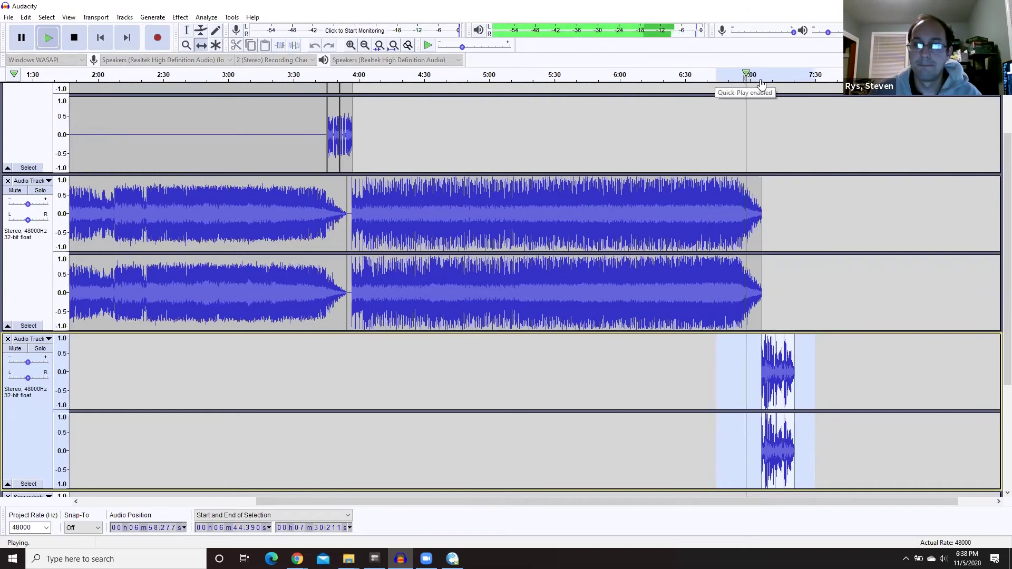
left_click(759, 76)
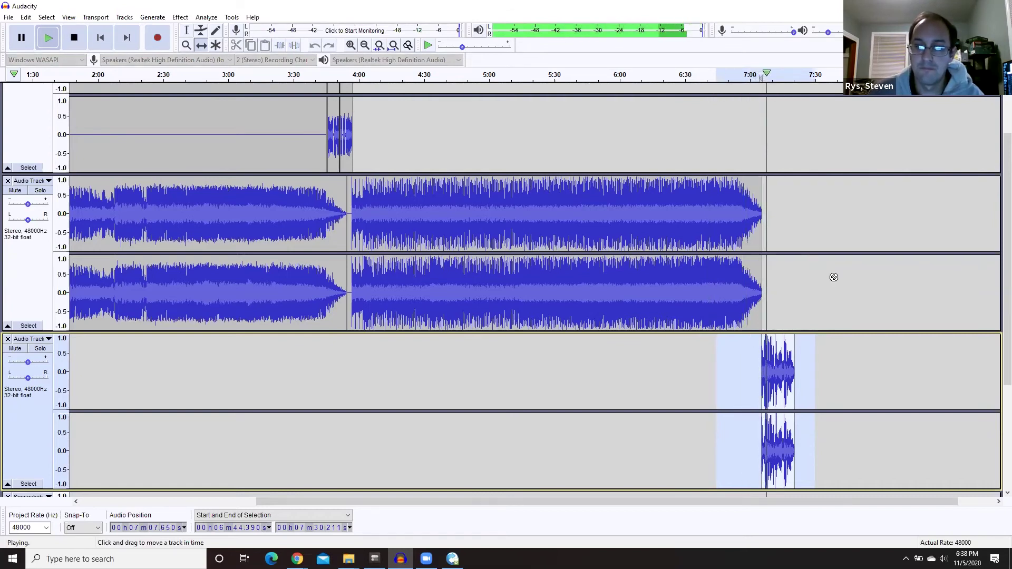
scroll(836, 280, "down", 3)
scroll(838, 283, "up", 4)
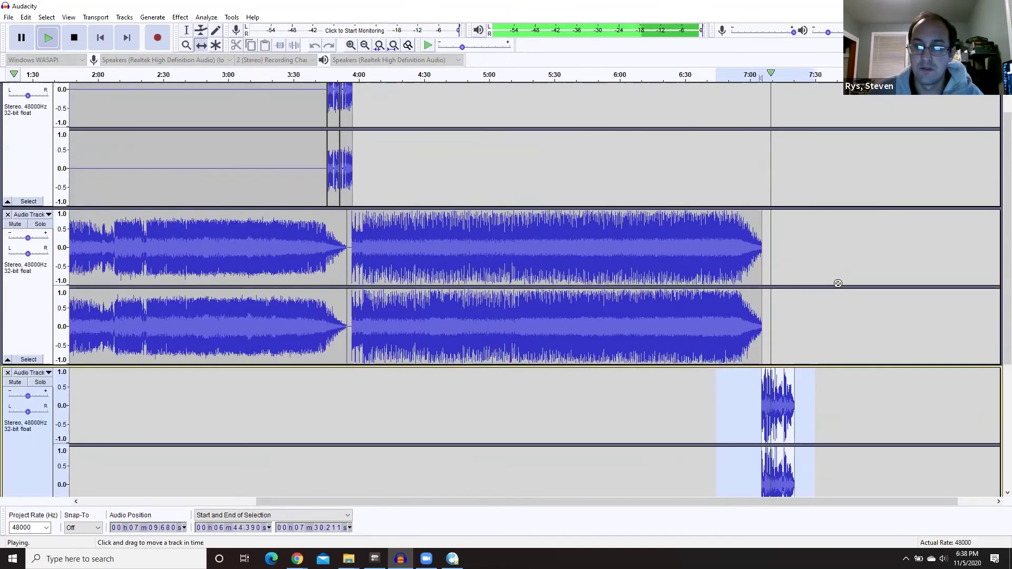
left_click_drag(836, 503, 872, 503)
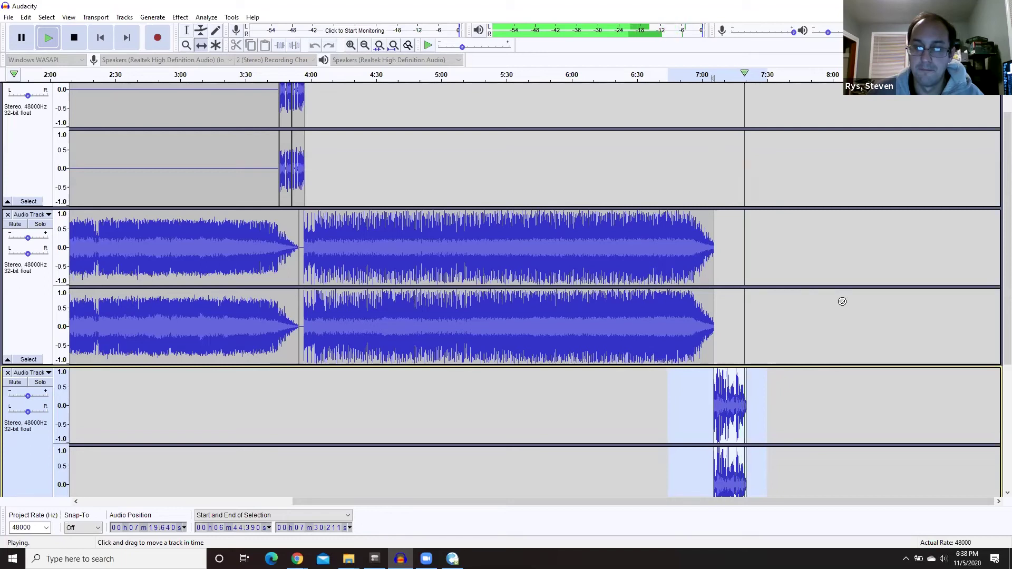
key("space")
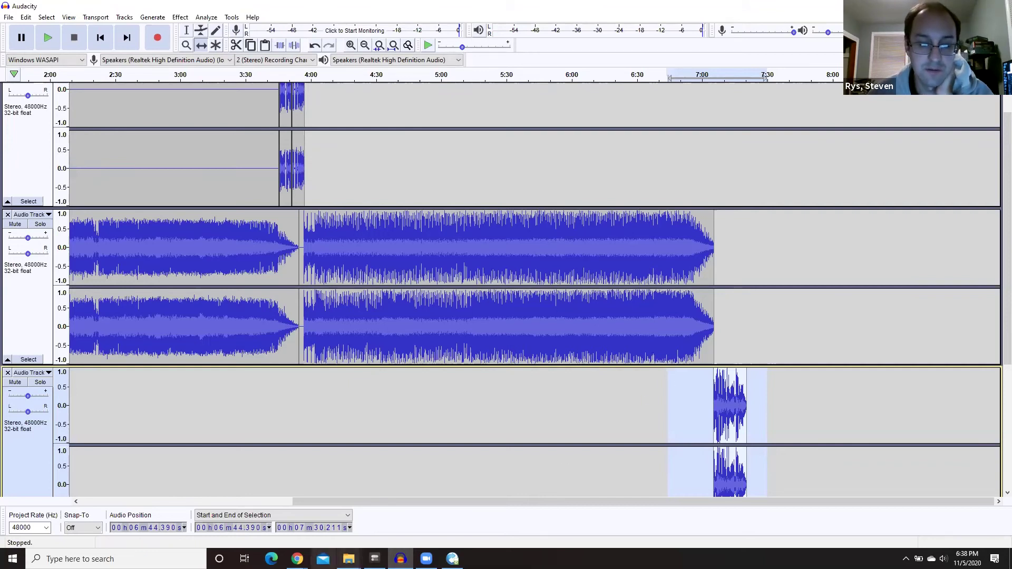
- In Dropbox, leave the liner preview and open the WXIN On Air > WXIN Underwriting folder
mouse_move(297, 559)
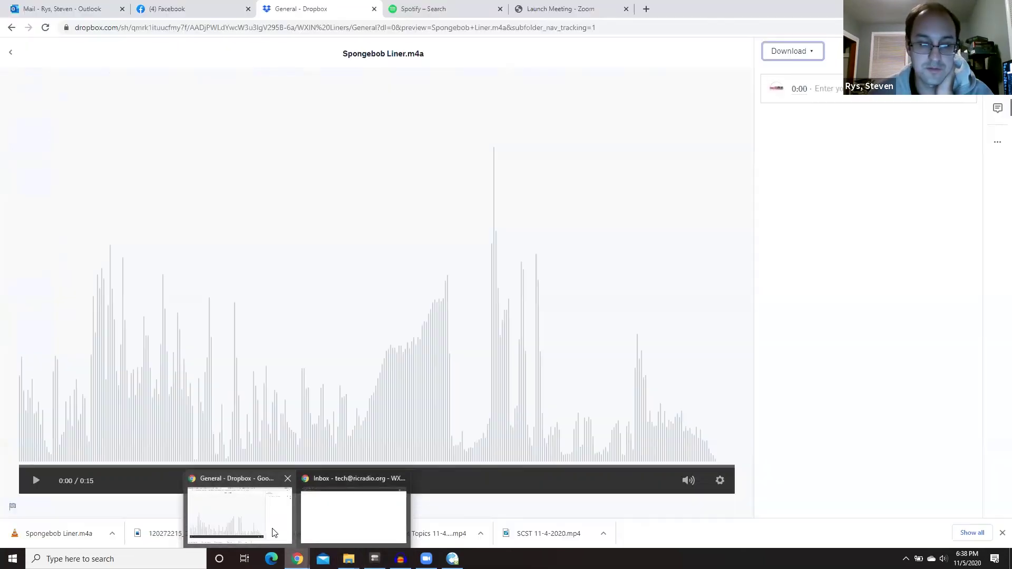
left_click(271, 531)
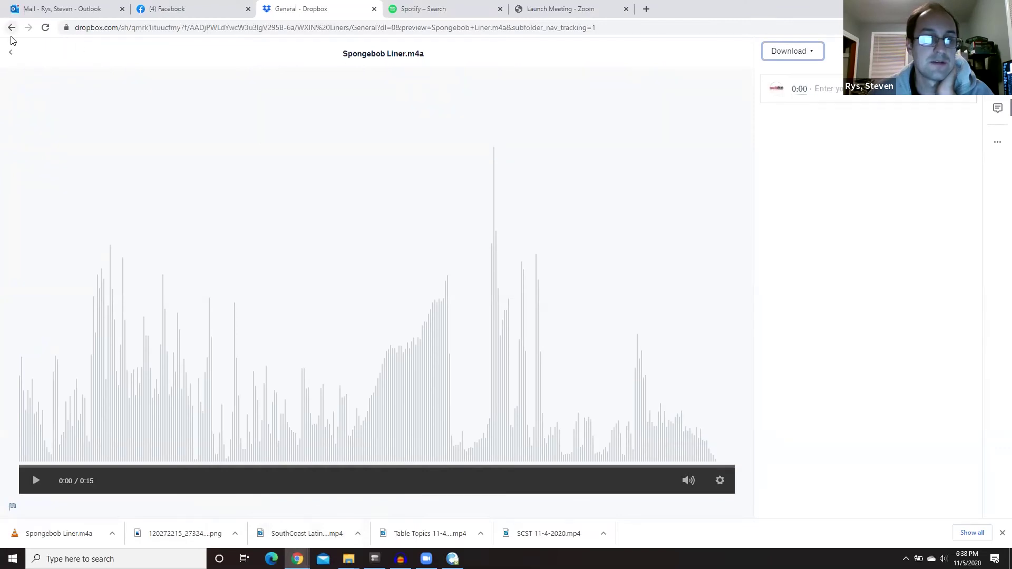
left_click(10, 52)
left_click(253, 96)
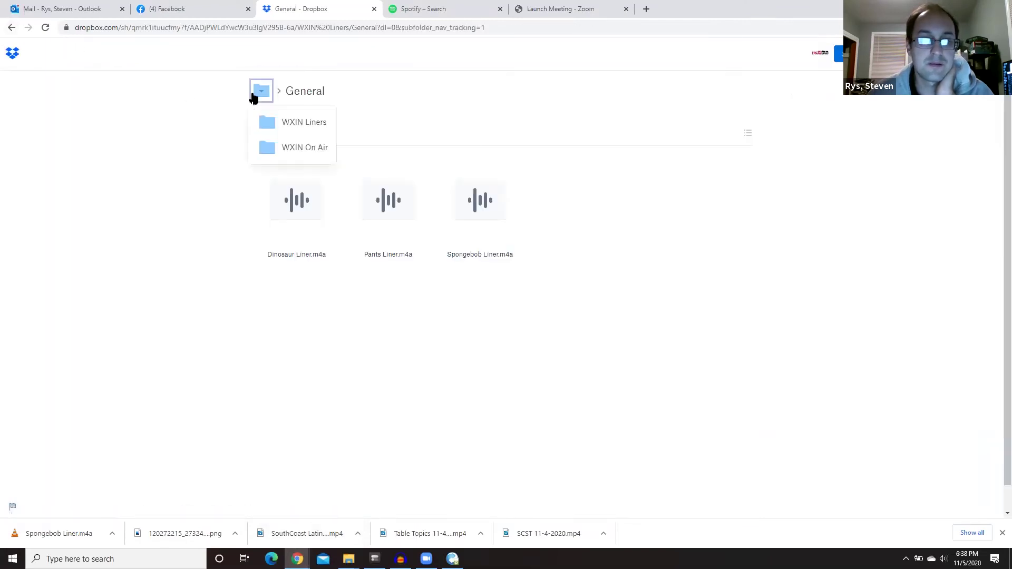
left_click(281, 149)
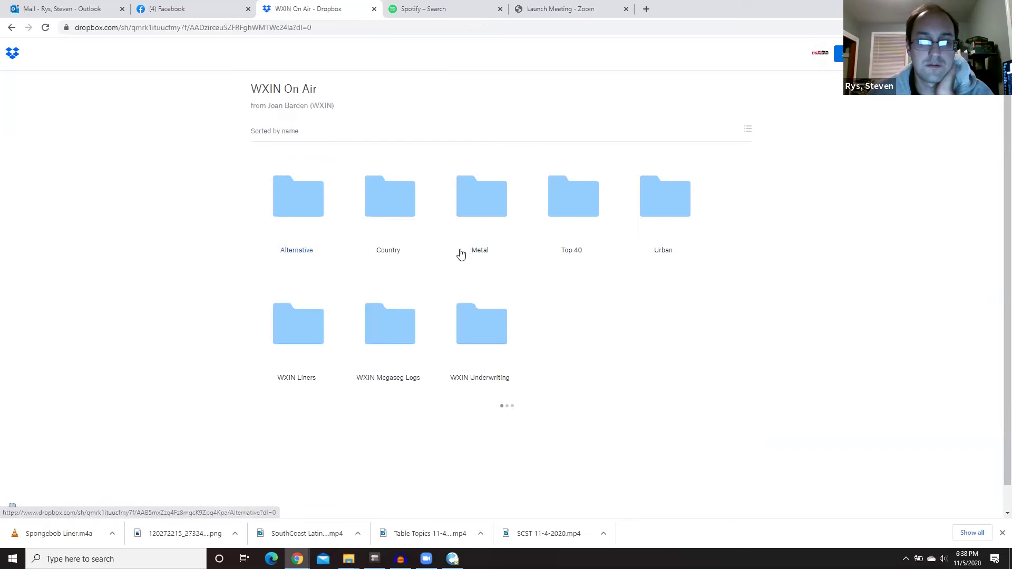
left_click(473, 316)
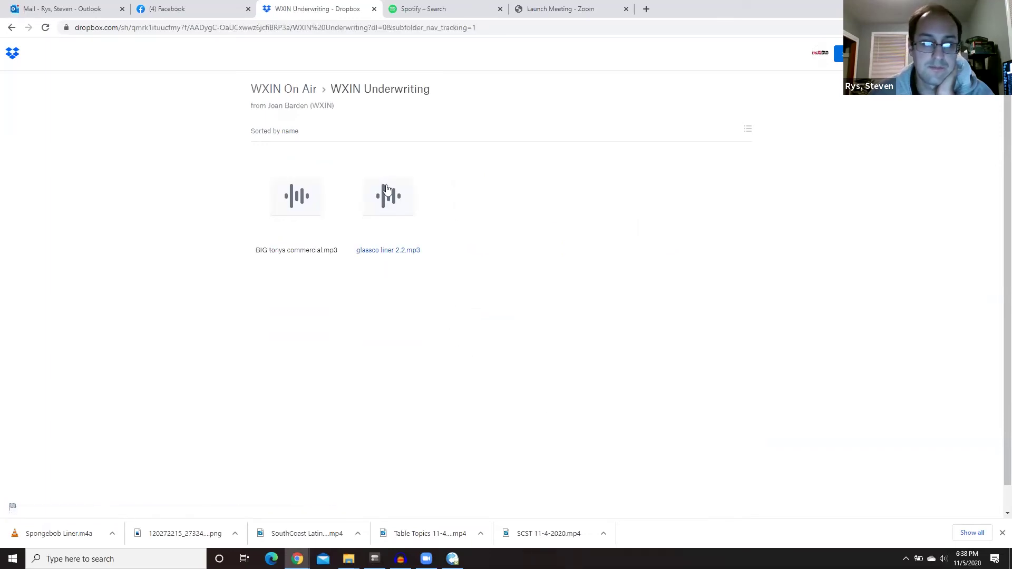
- Preview BIG tonys commercial.mp3 and direct-download it into the Music folder
left_click(314, 198)
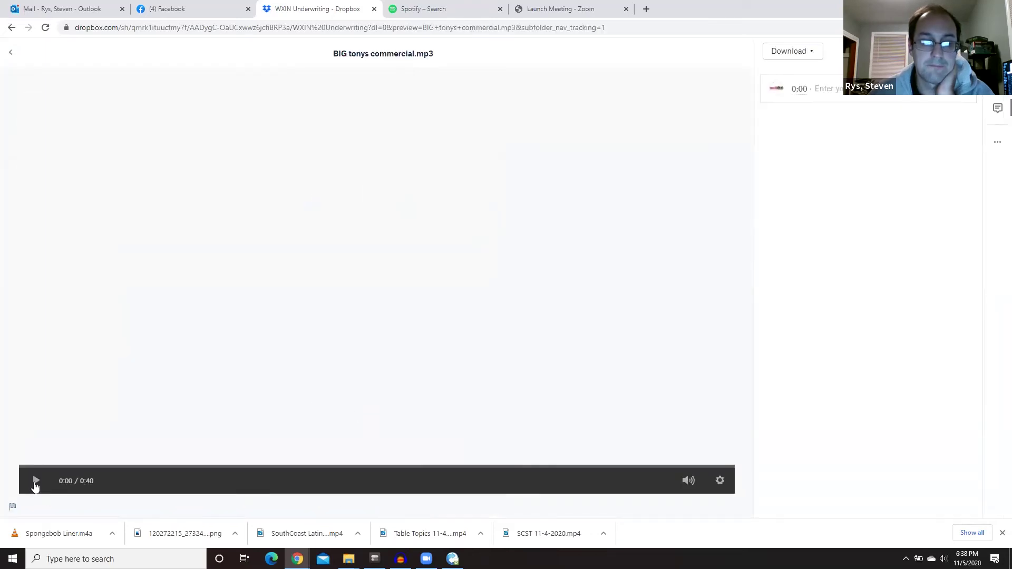
left_click(791, 51)
left_click(786, 77)
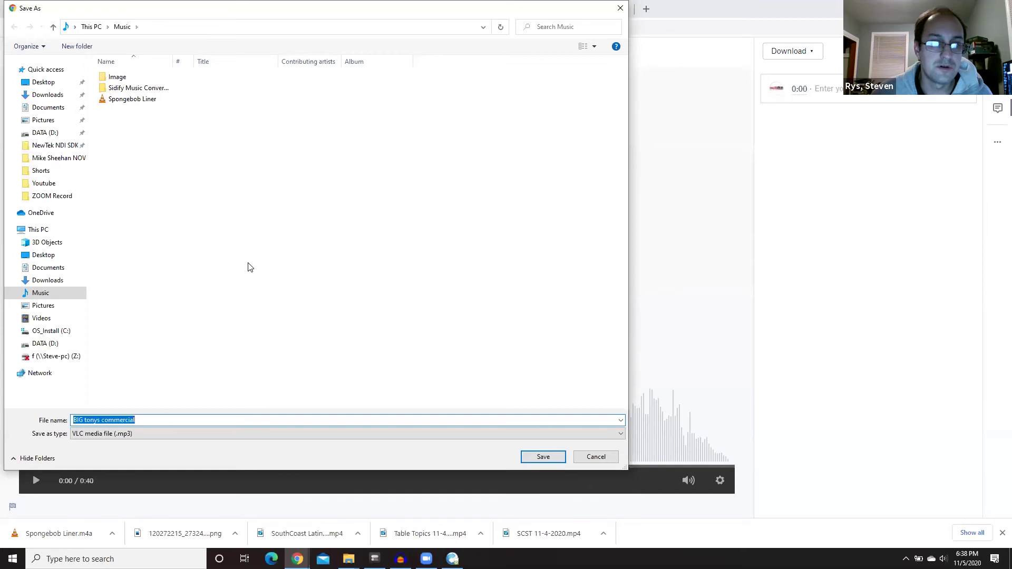
left_click(548, 454)
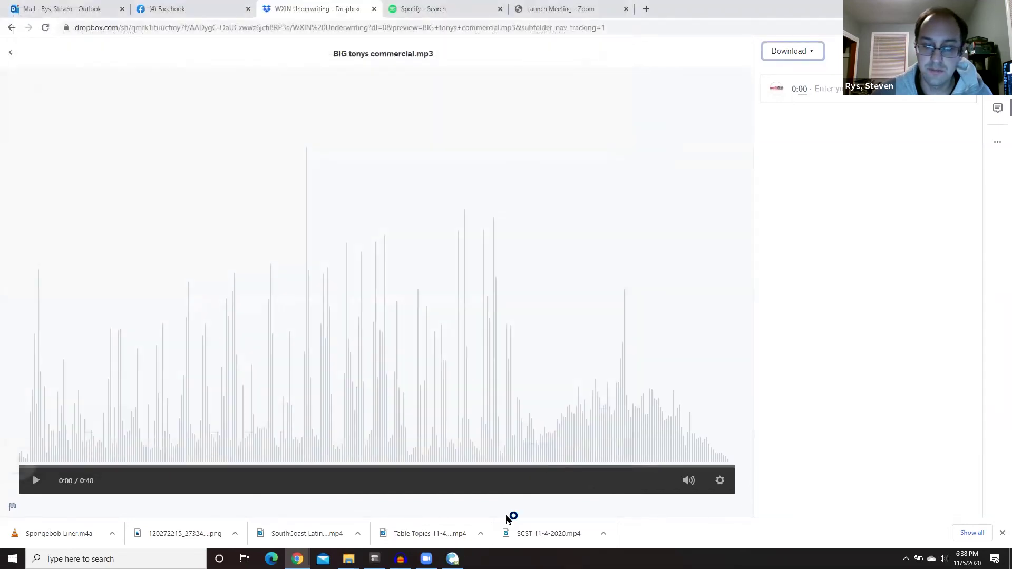
- Drag BIG tonys commercial from the File Explorer Music folder into Audacity as a new track
left_click(401, 558)
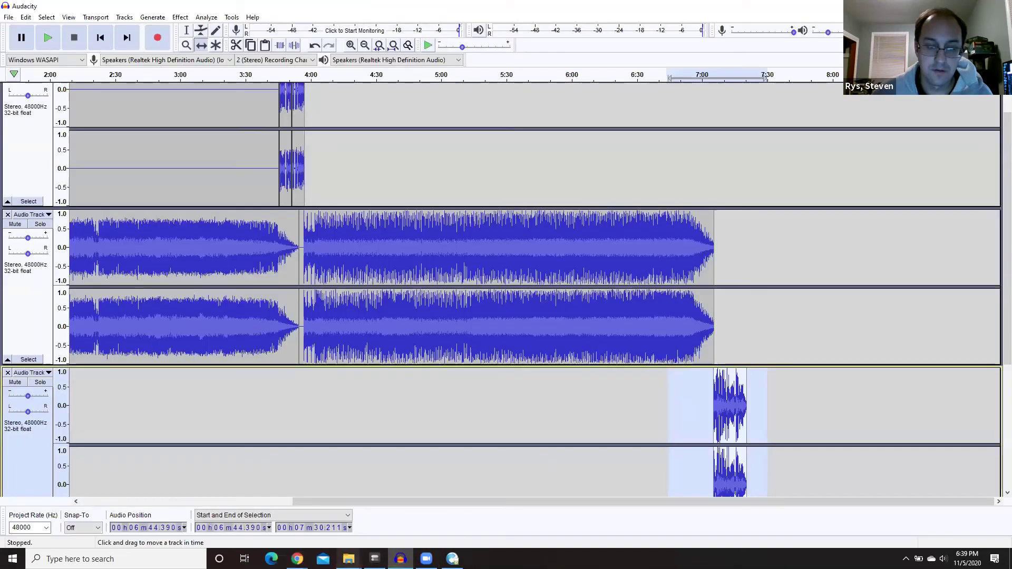
mouse_move(348, 558)
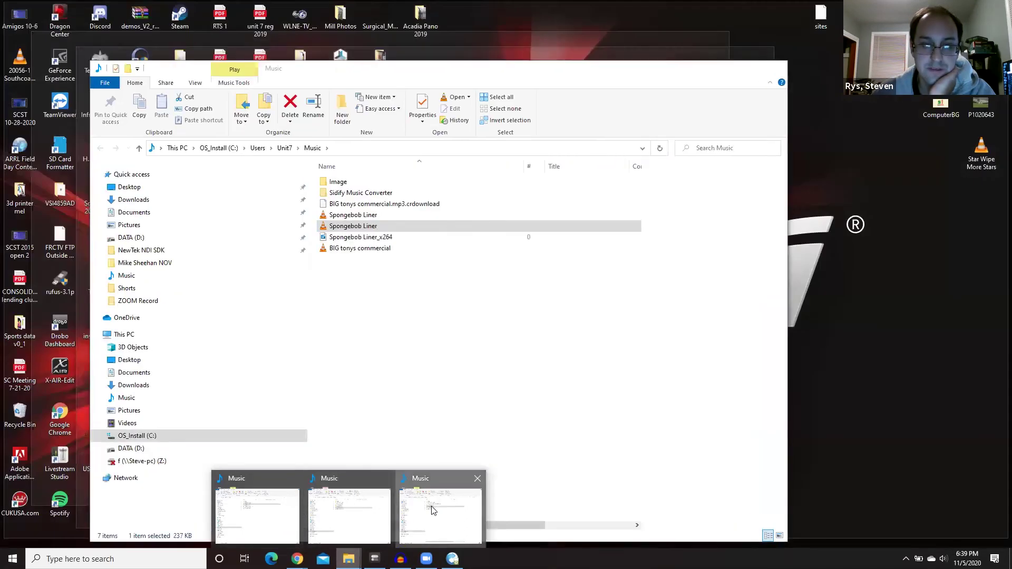
left_click(432, 510)
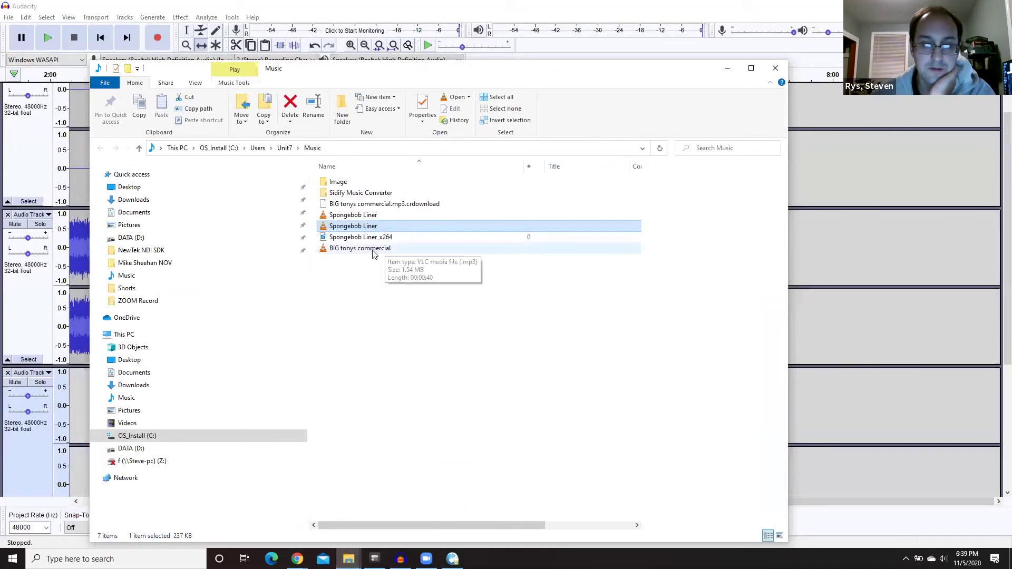
left_click_drag(372, 254, 870, 338)
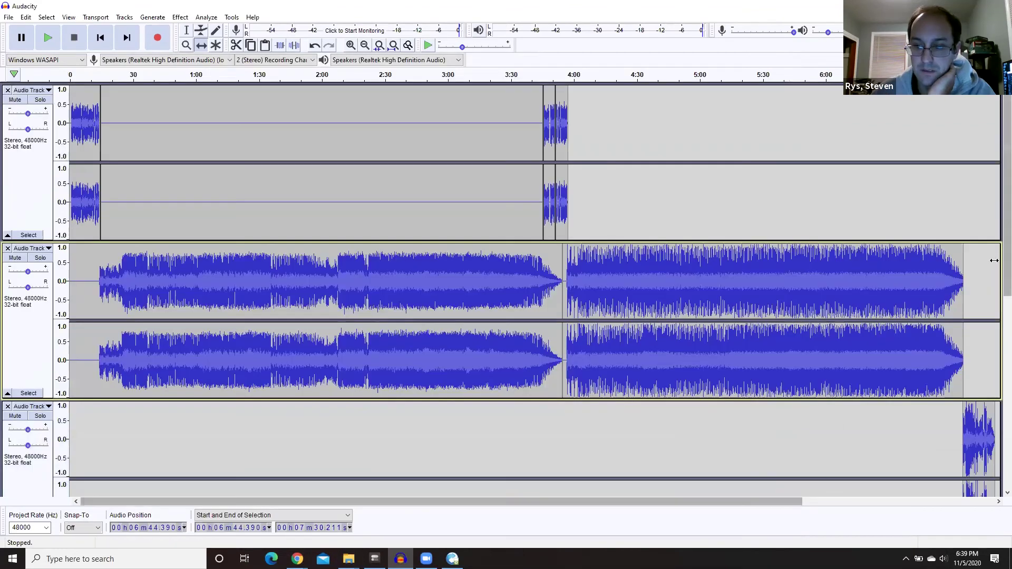
left_click_drag(1003, 290, 996, 458)
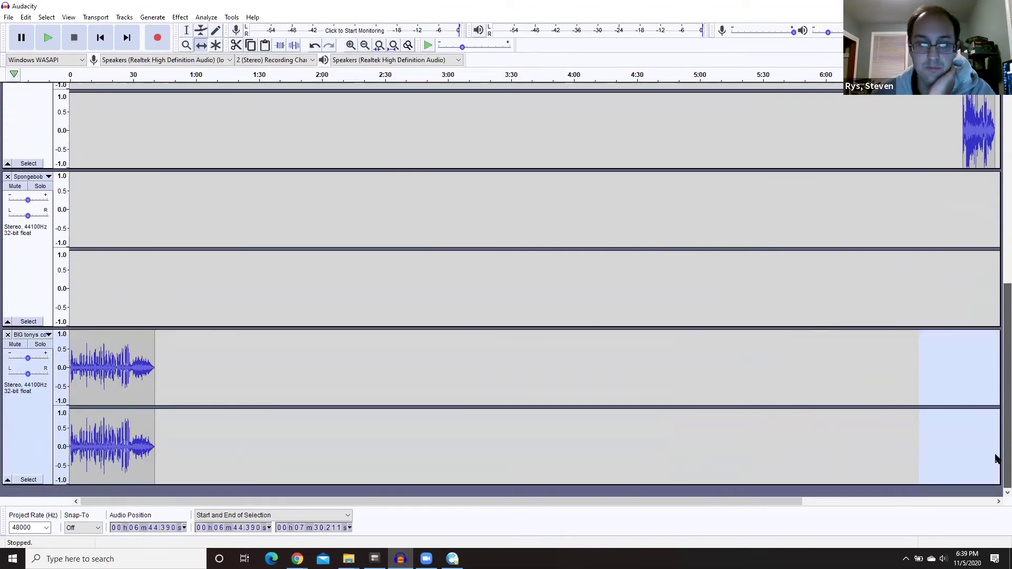
left_click(39, 292)
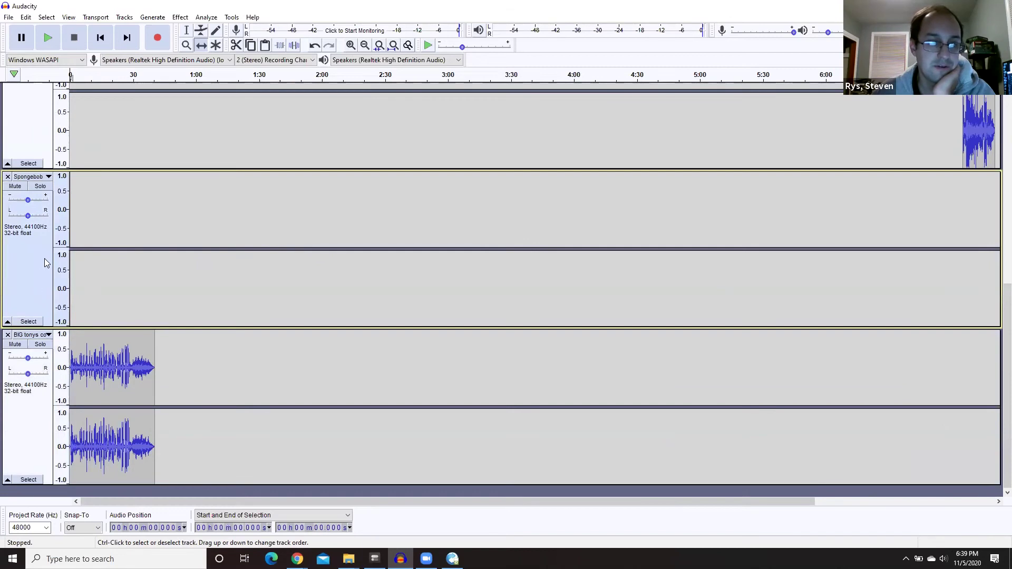
left_click(8, 177)
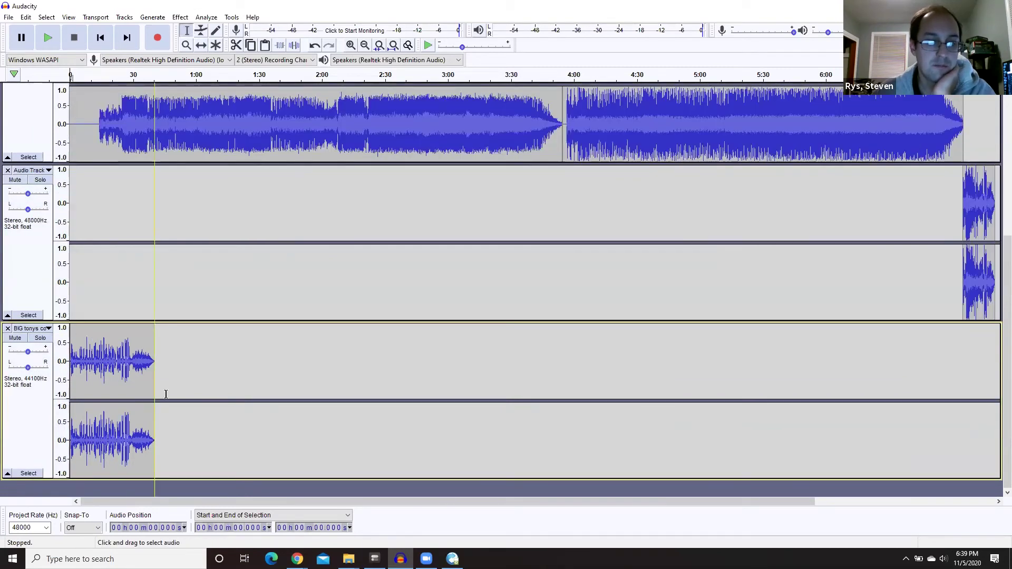
left_click_drag(169, 393, 56, 389)
left_click(201, 45)
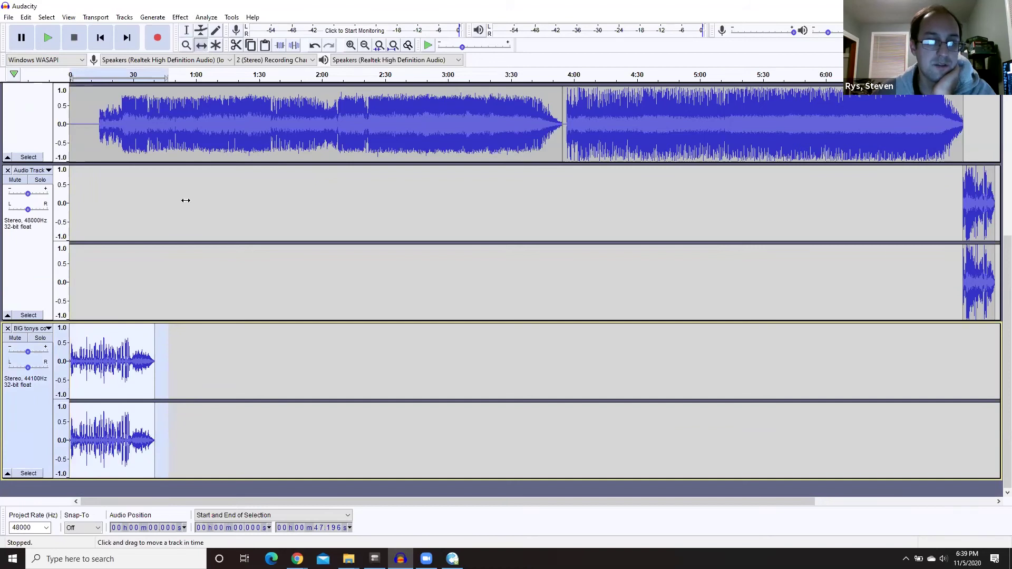
left_click_drag(159, 350, 974, 362)
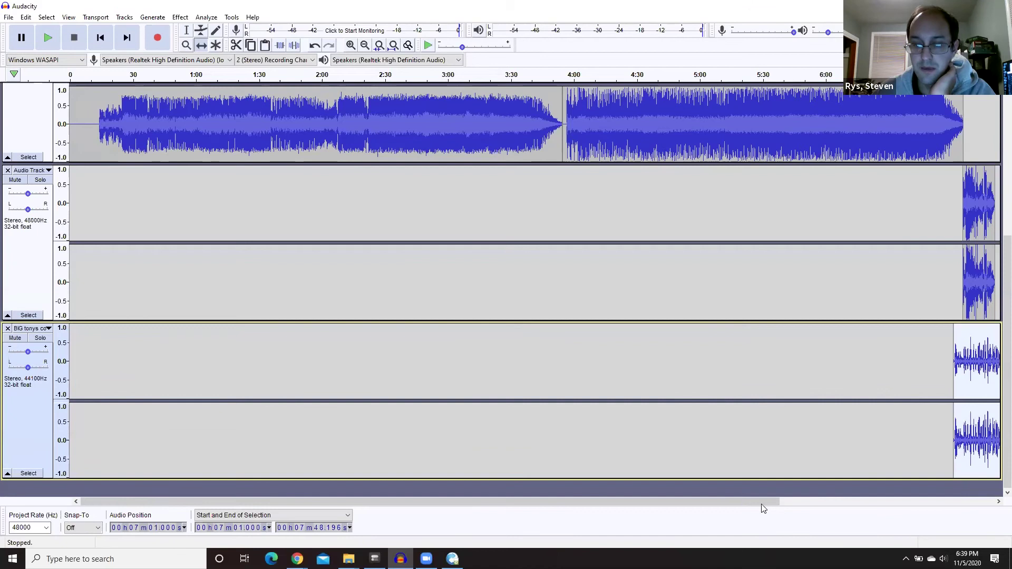
left_click_drag(764, 504, 980, 507)
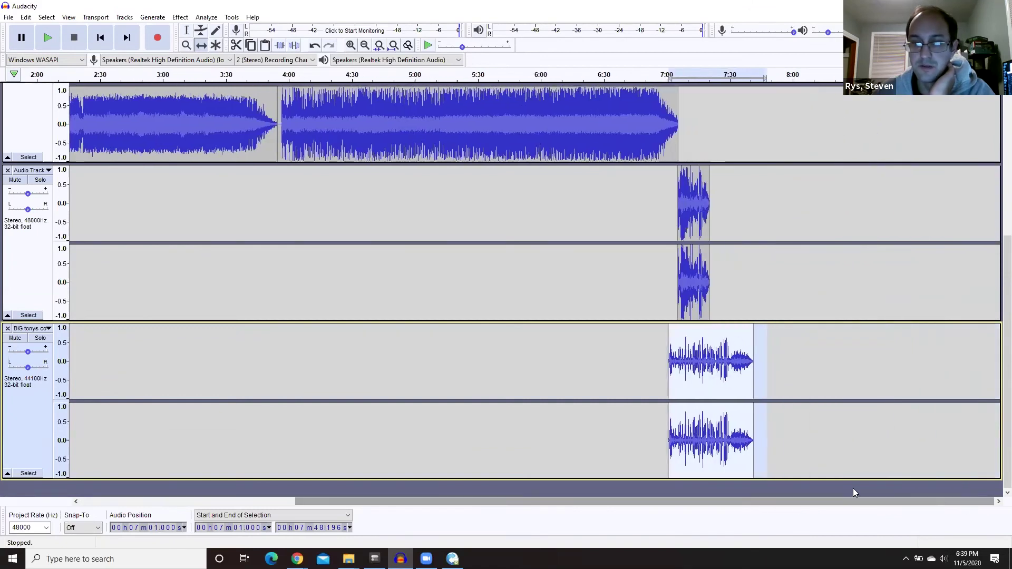
left_click_drag(757, 463, 747, 103)
scroll(896, 254, "up", 5)
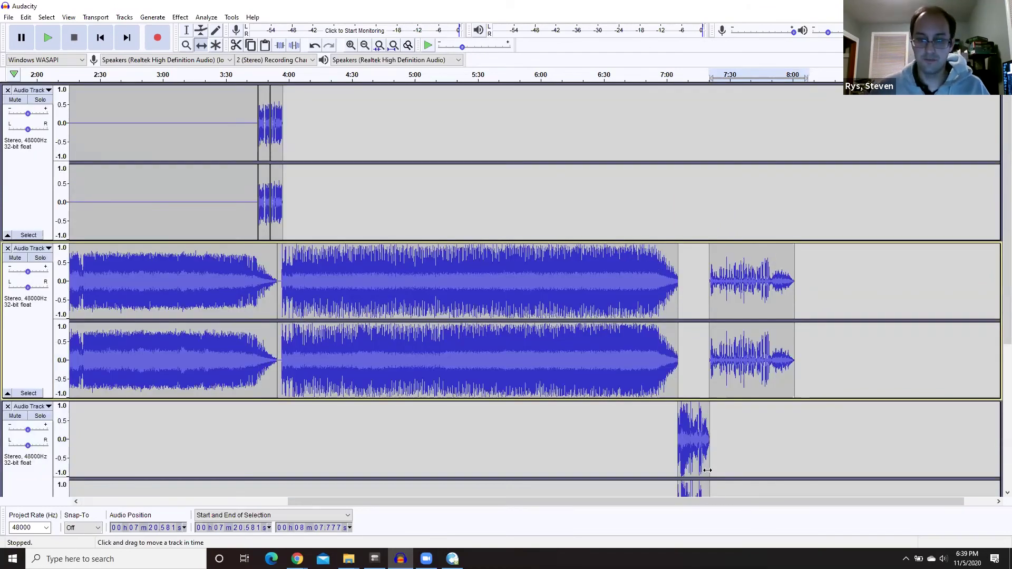
left_click(701, 72)
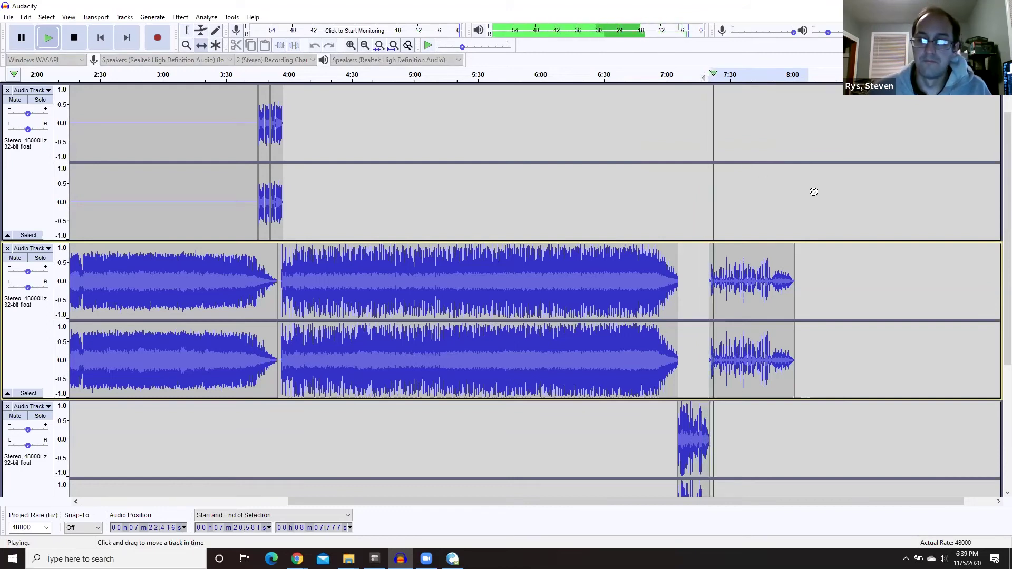
scroll(813, 193, "down", 4)
scroll(813, 193, "up", 4)
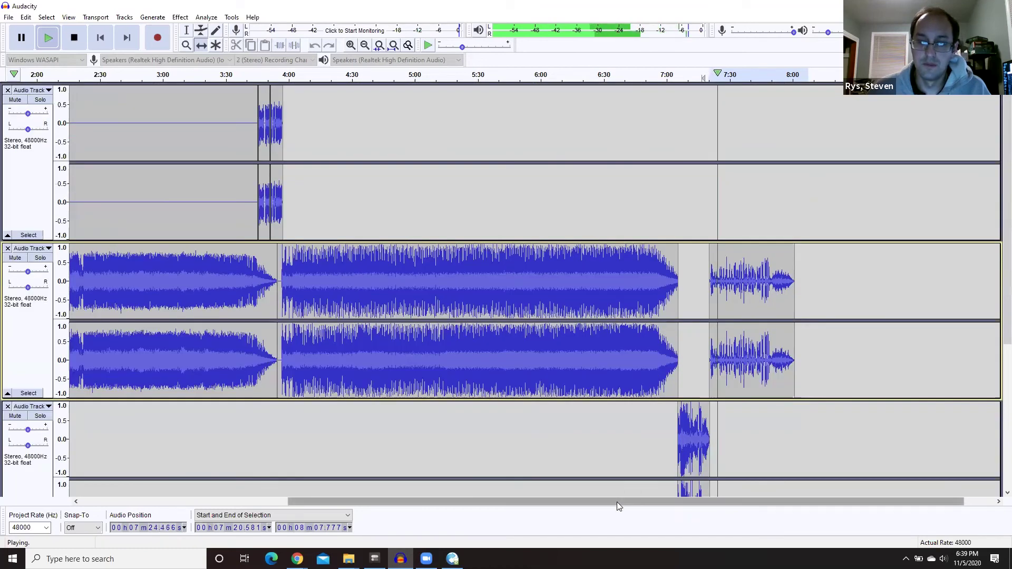
left_click_drag(617, 502, 650, 503)
key("space")
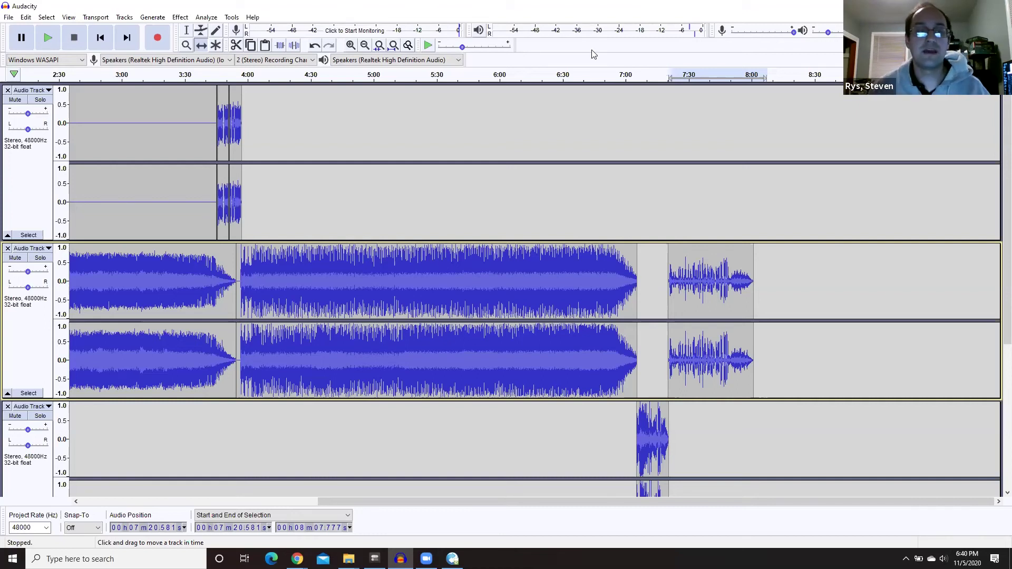
- Export the mix as an MP3 named '80s hour 11-5', saved to the Desktop
left_click(9, 16)
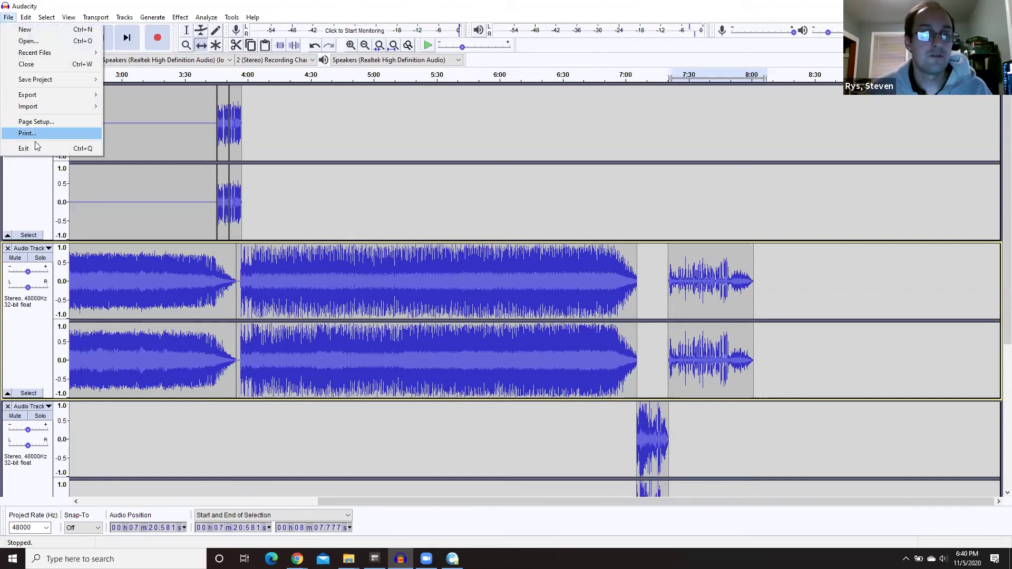
mouse_move(48, 109)
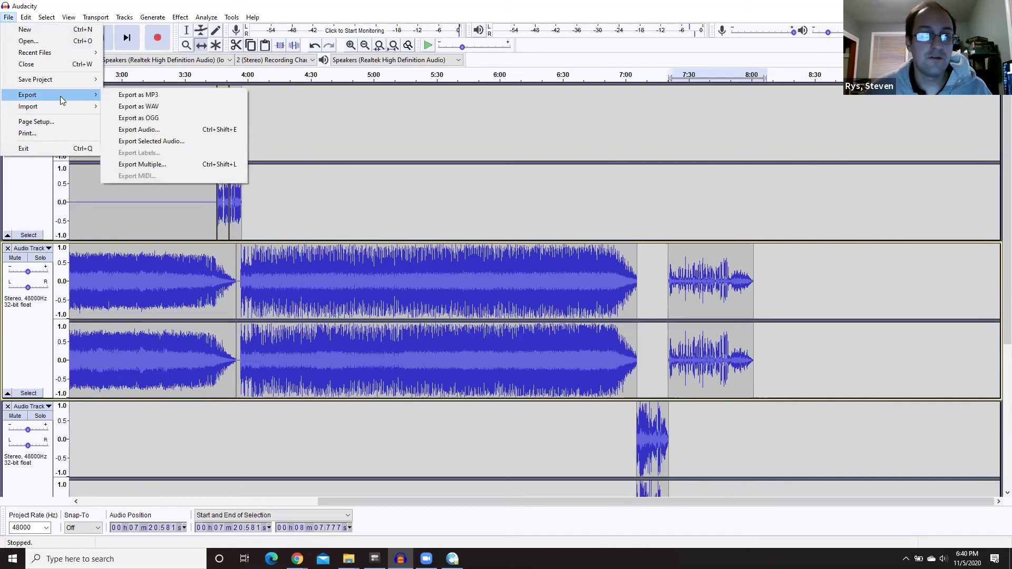
left_click(174, 99)
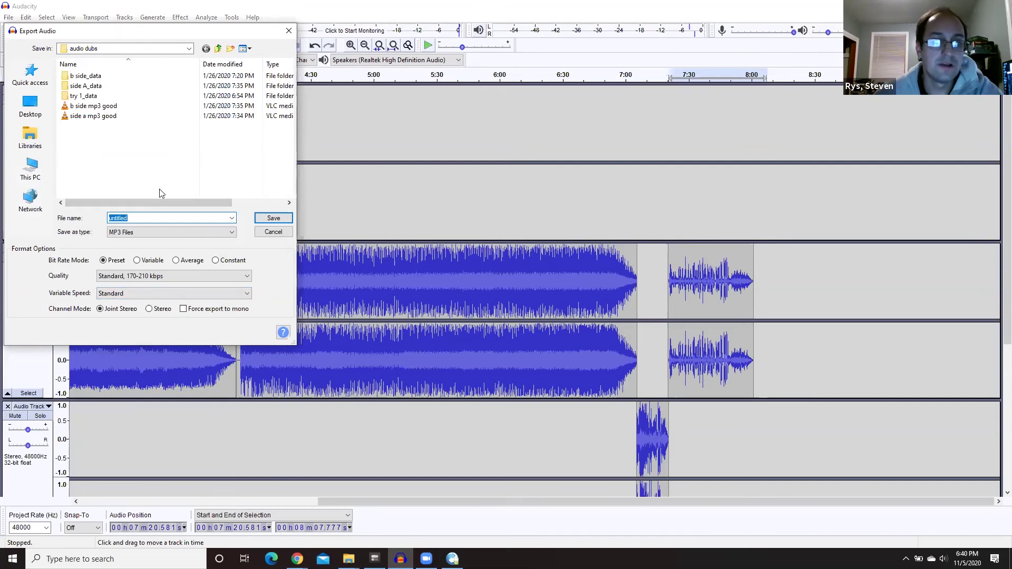
key("BackSpace")
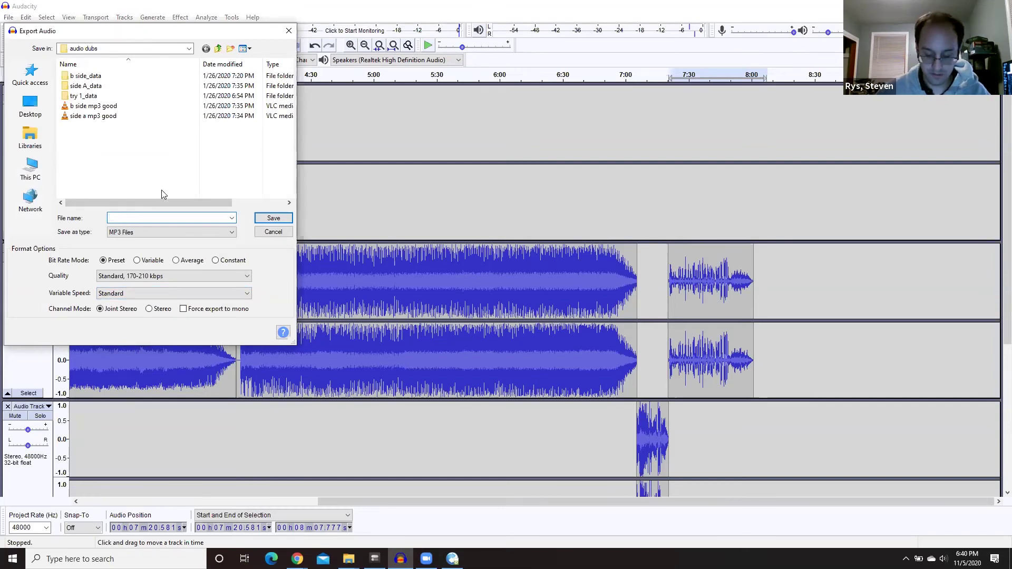
type("80")
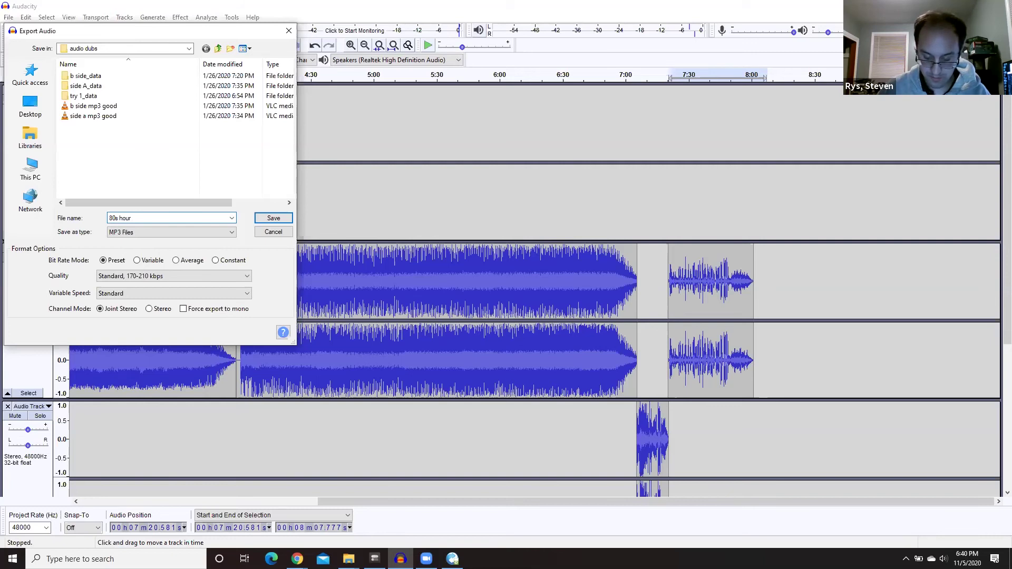
type("s hour")
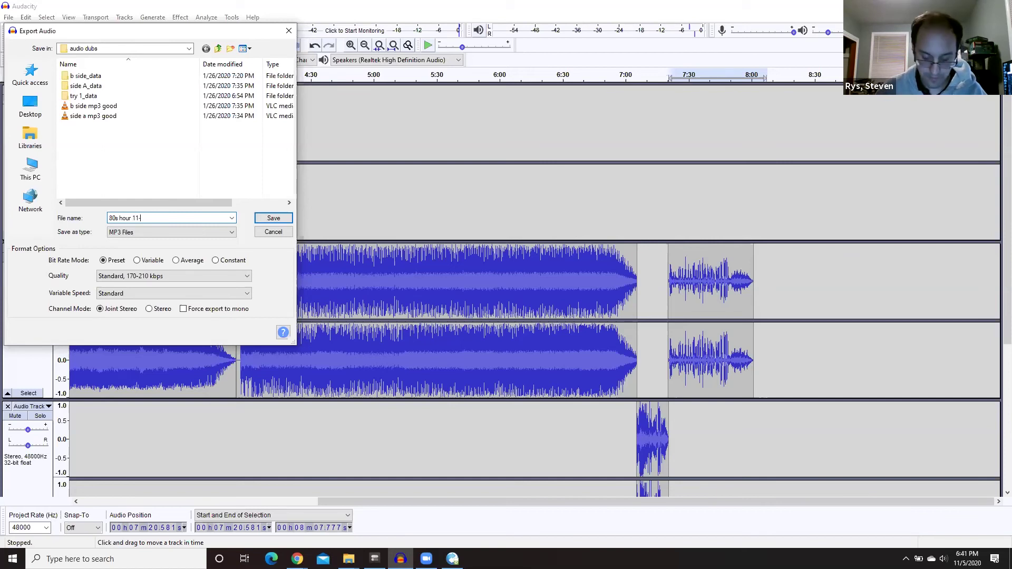
type("5")
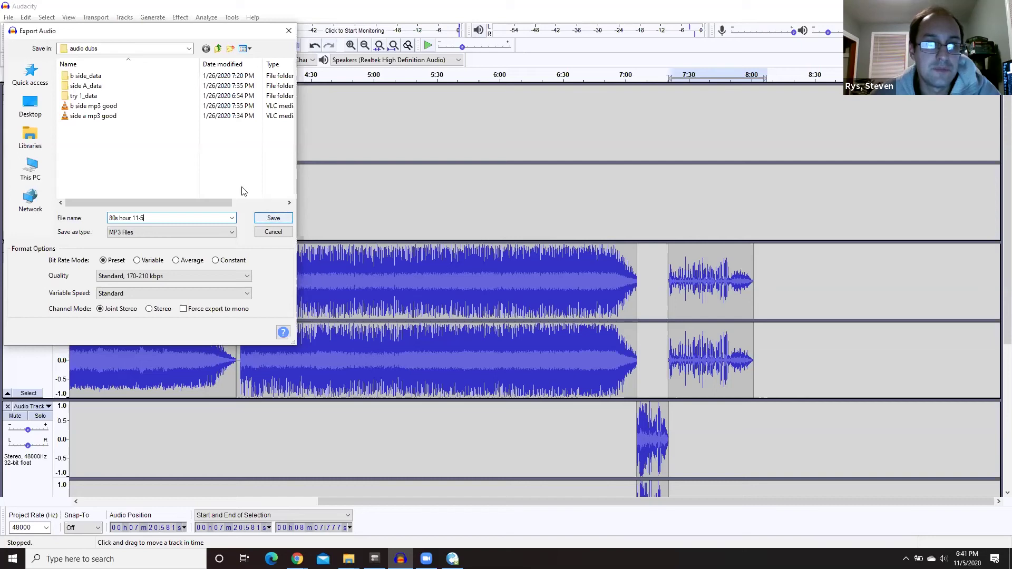
left_click(218, 49)
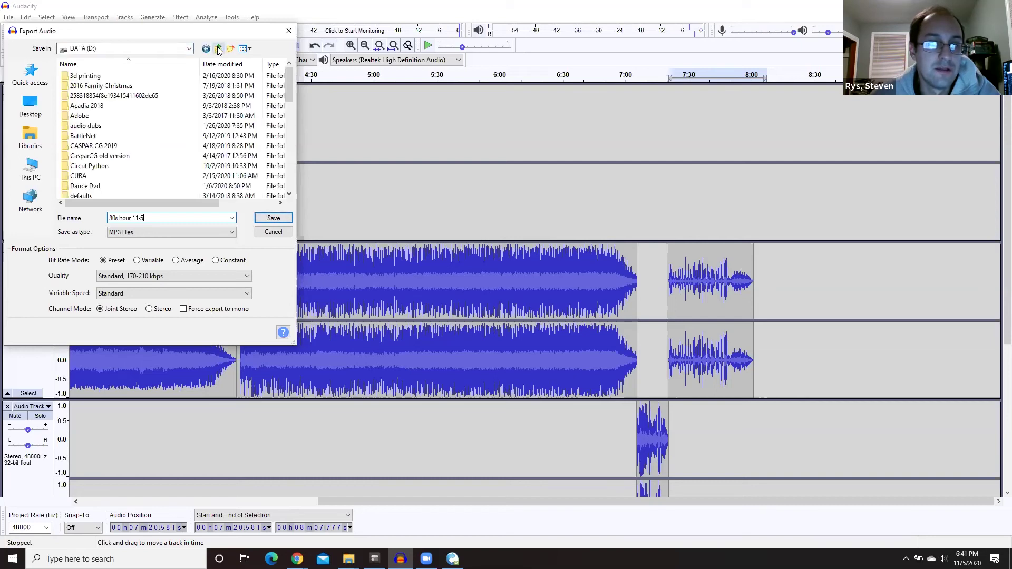
left_click(30, 105)
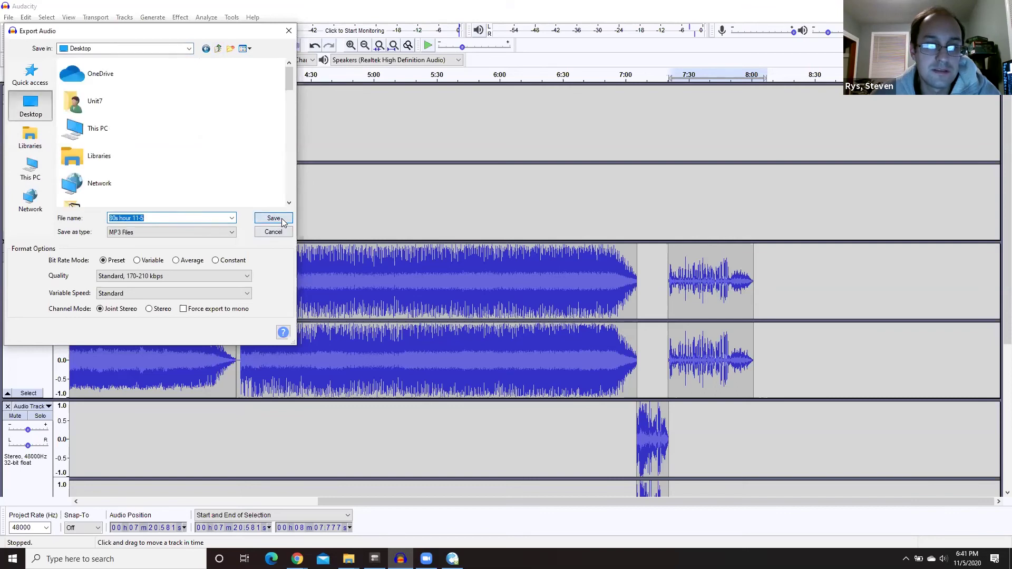
key("Return")
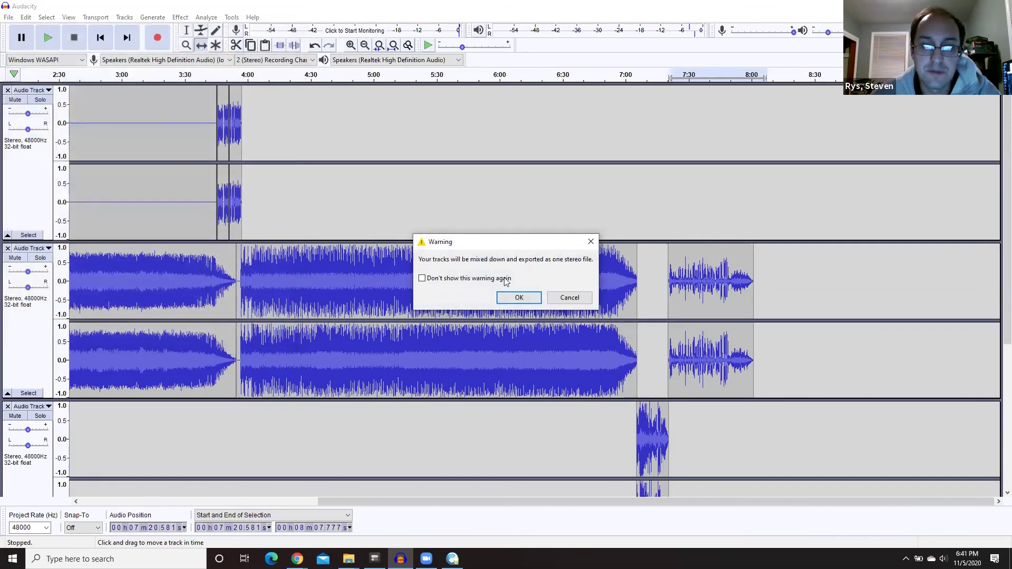
- Accept the stereo mixdown warning and the default metadata tags so the MP3 export completes
left_click(518, 298)
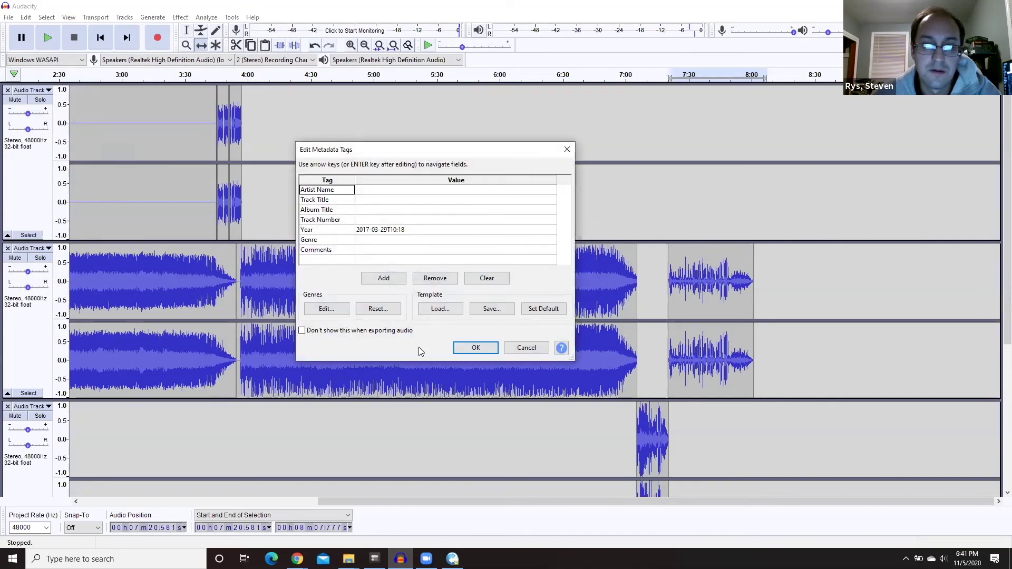
left_click(476, 349)
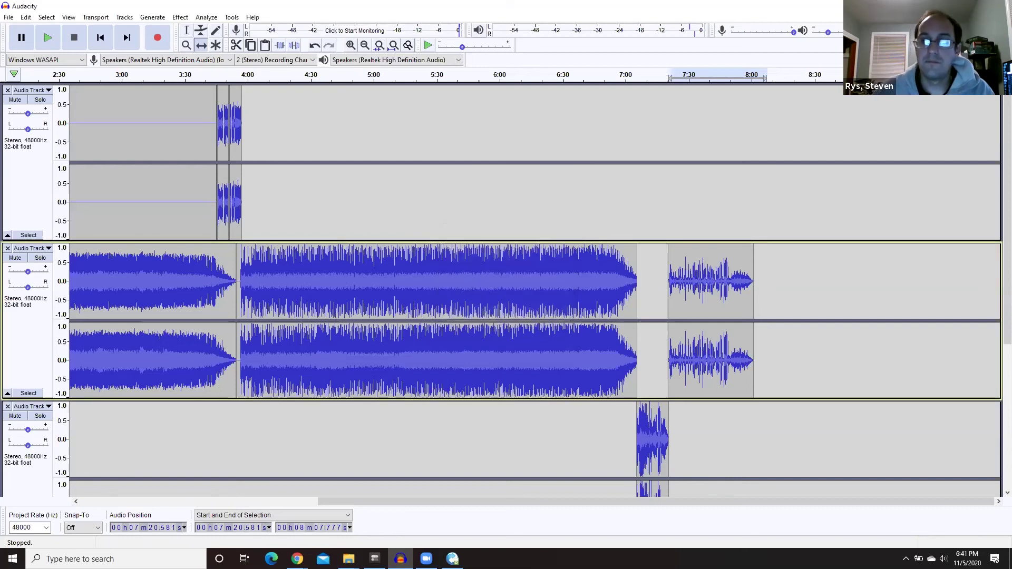
- Switch to Chrome and reopen the Dropbox 'WXIN Pre-Recorded Shows' file request page
key("alt+Tab")
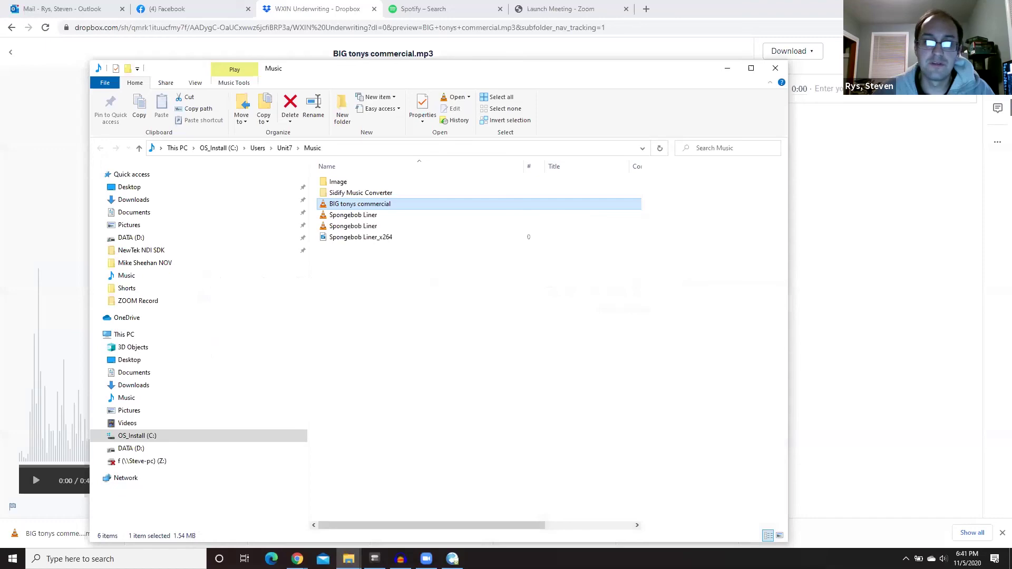
left_click(275, 13)
key("ctrl+shift+t")
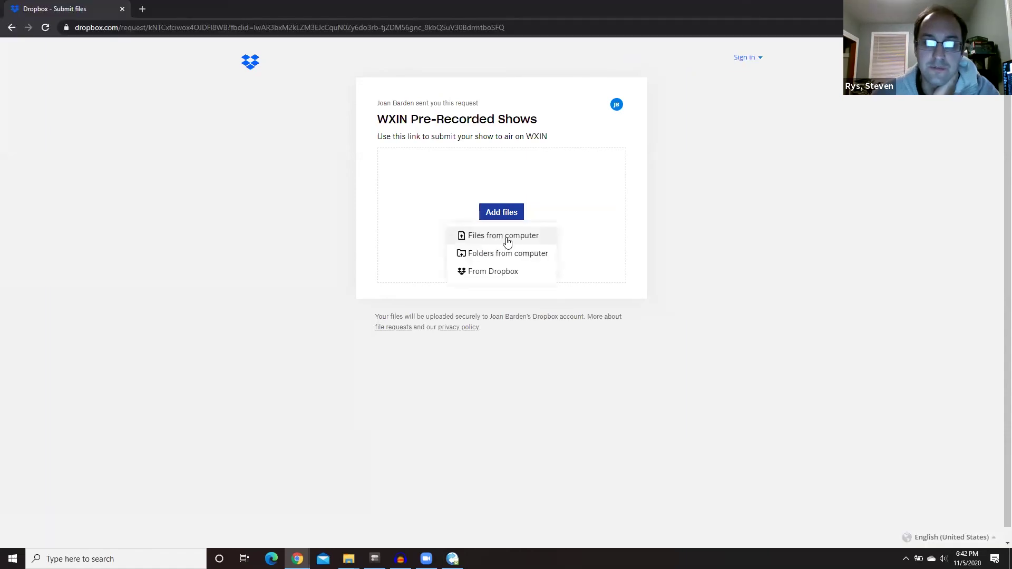
- Attach 80s hour 11-5.mp3 from the Desktop to the file request
left_click(507, 242)
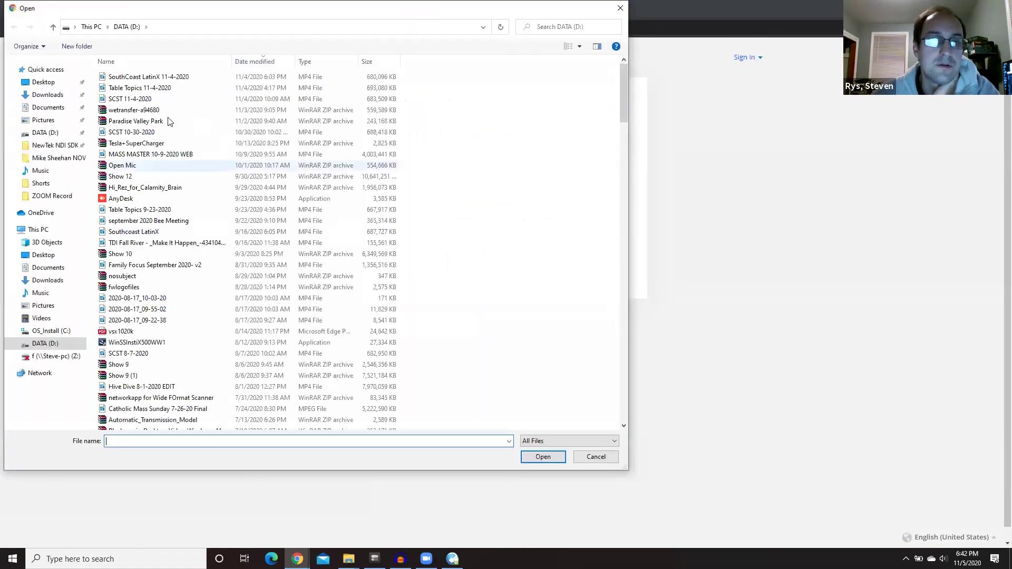
left_click(32, 81)
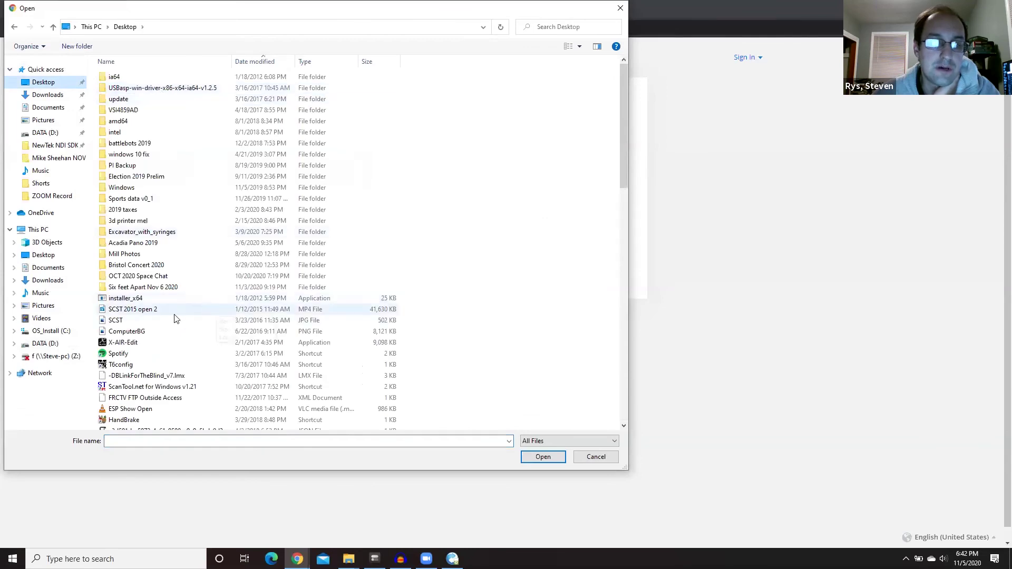
scroll(176, 319, "down", 15)
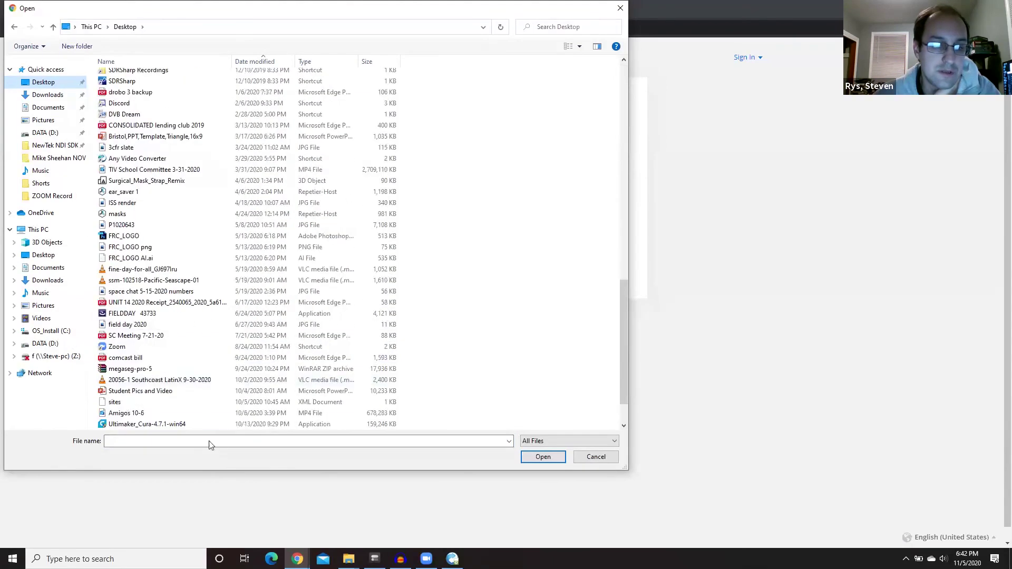
scroll(180, 385, "down", 2)
left_click(179, 424)
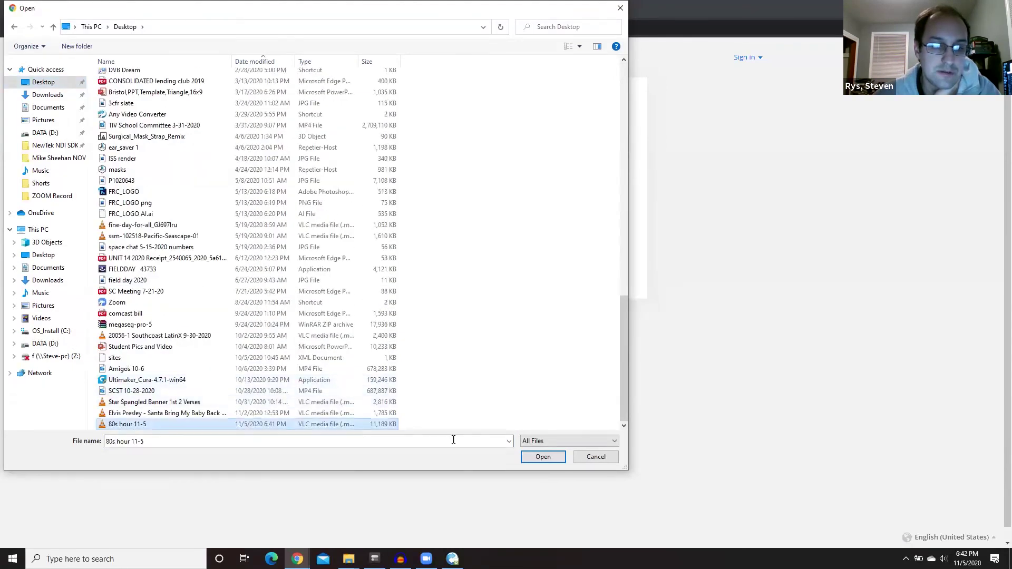
left_click(543, 457)
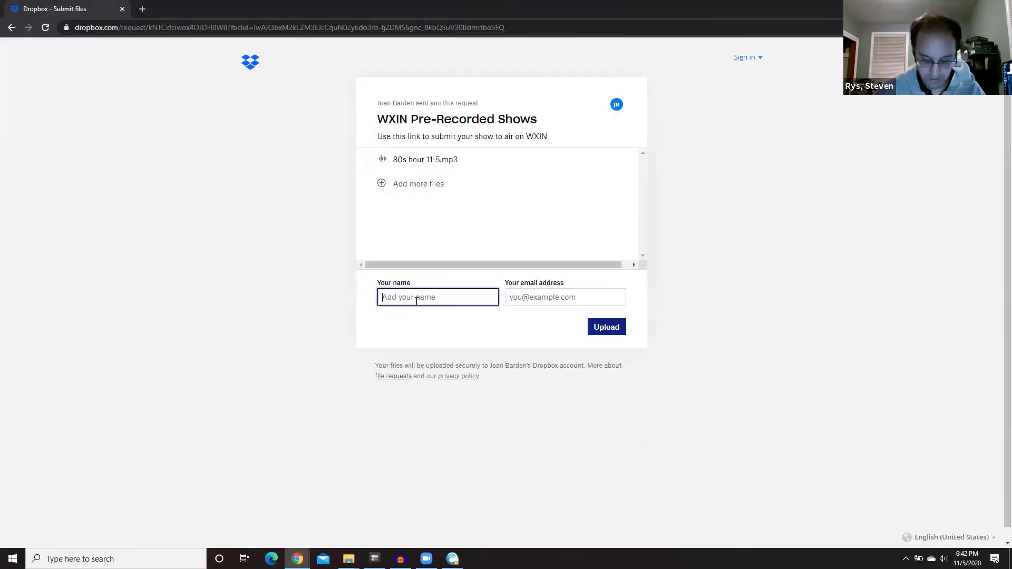
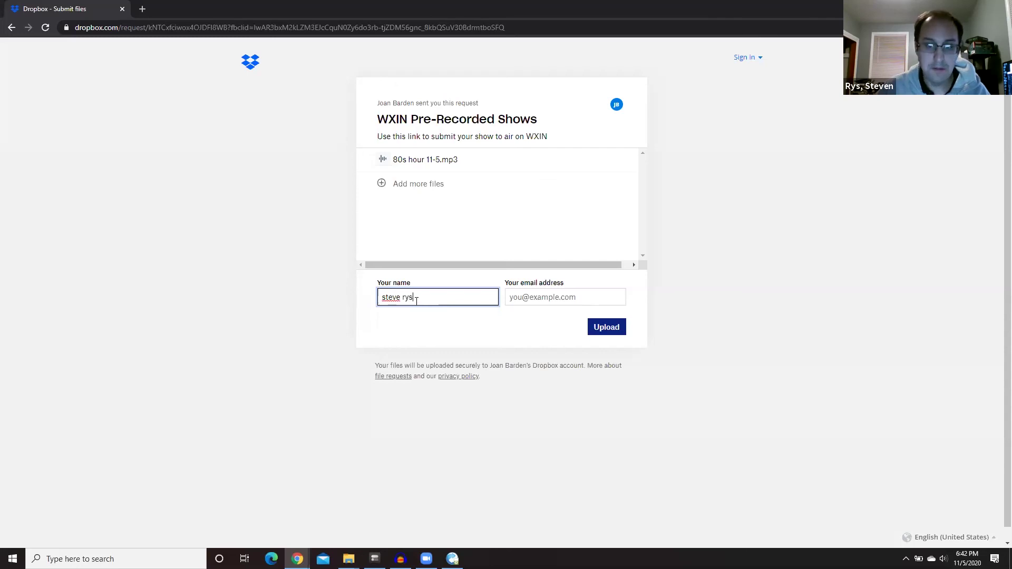
- Enter the submitter's name and e-mail address, then upload the file
type(" TE")
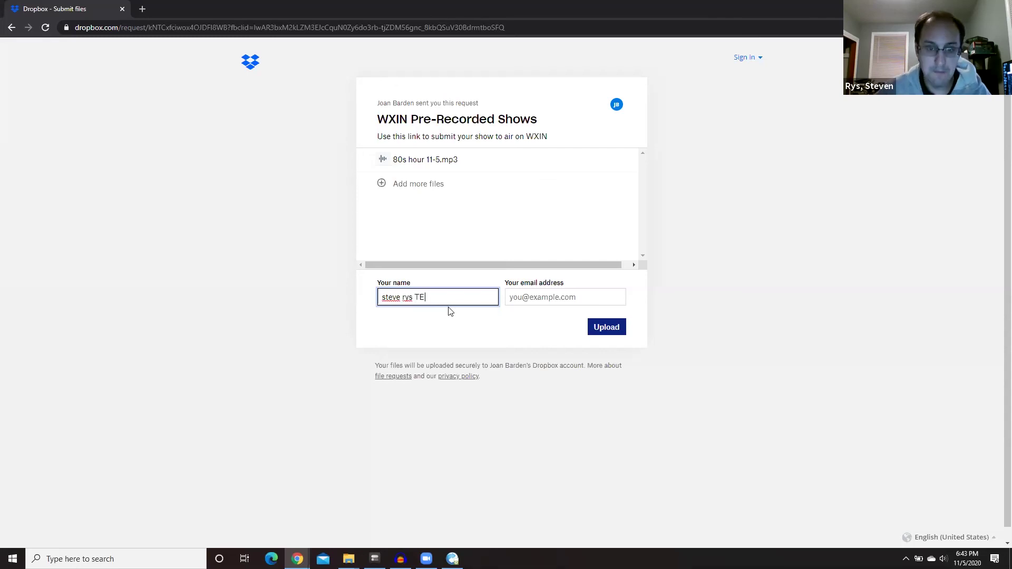
type("ST")
left_click(581, 301)
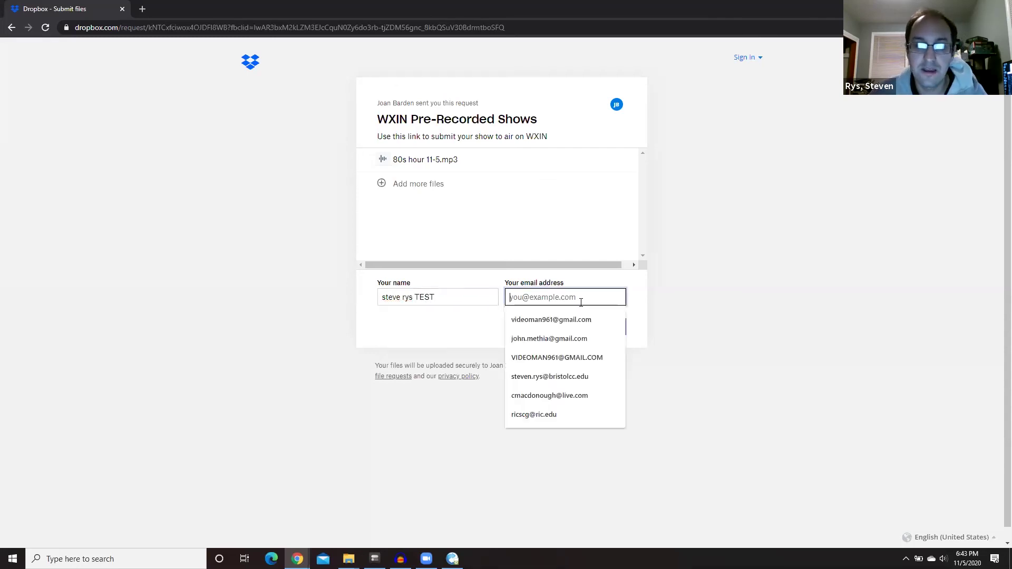
left_click(572, 316)
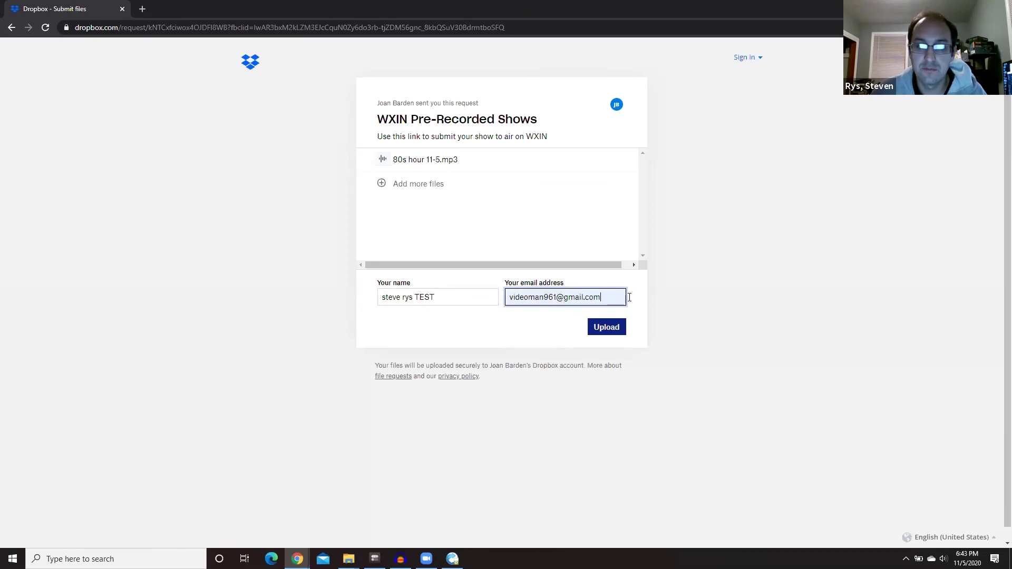
left_click(603, 330)
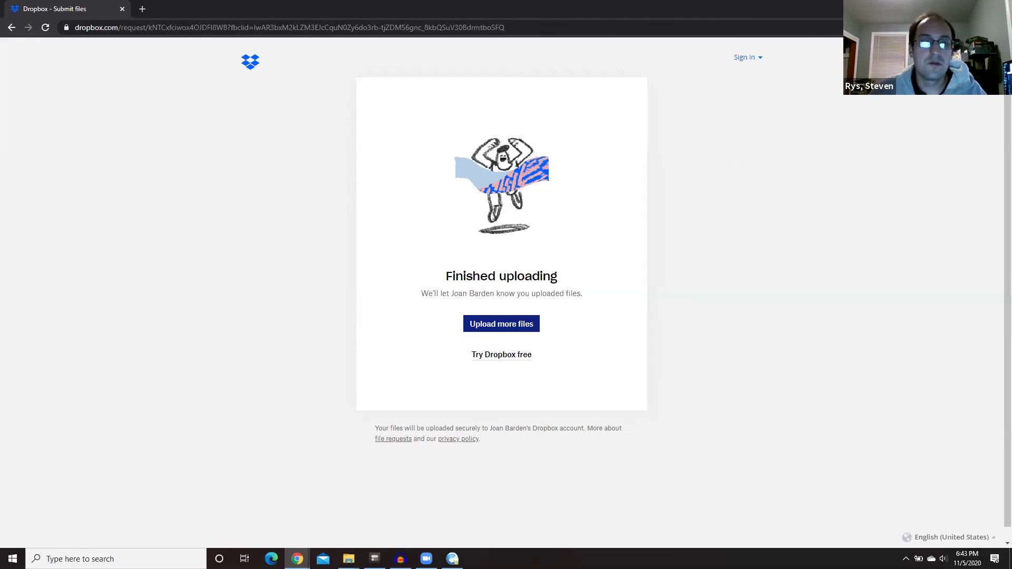
- Close the private incognito upload window
left_click(11, 27)
key("ctrl+shift+w")
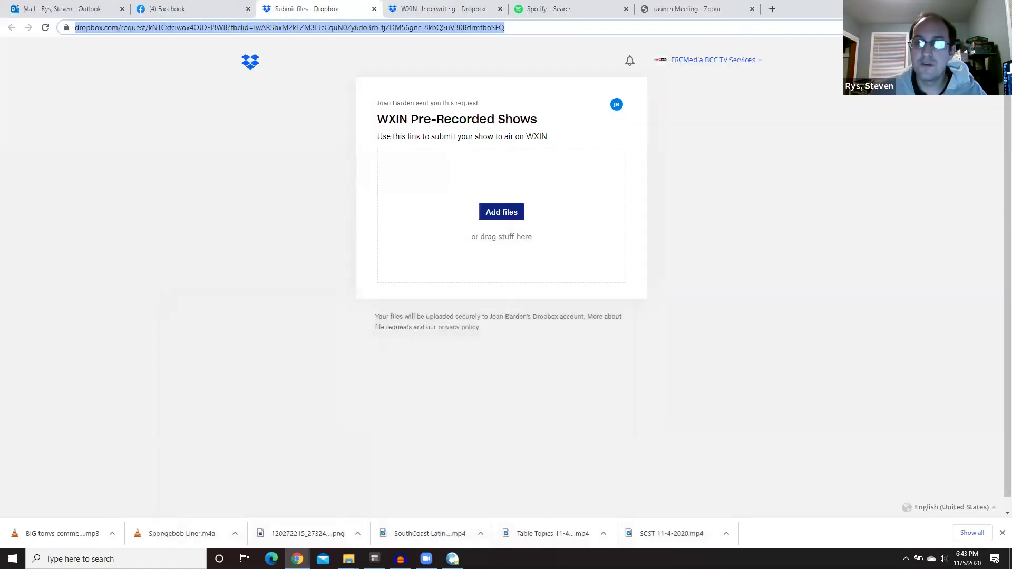